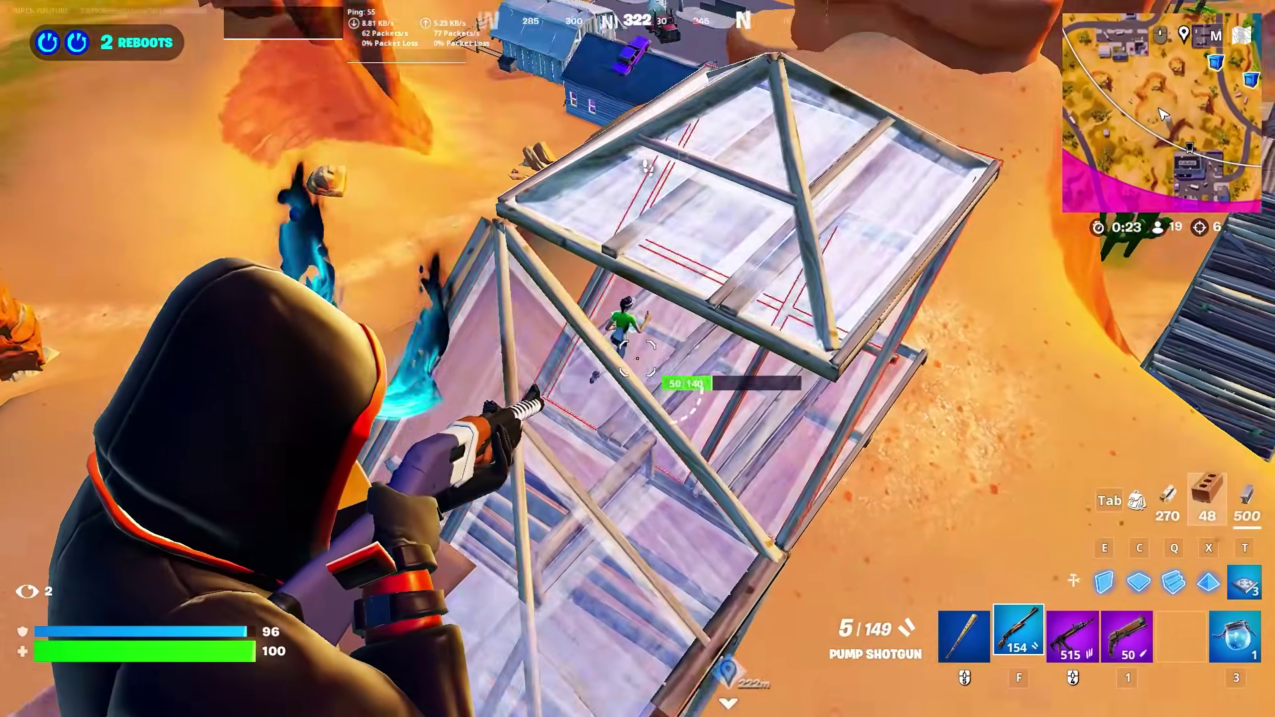
{"action": "key", "text": "c"}
{"action": "key", "text": "f"}
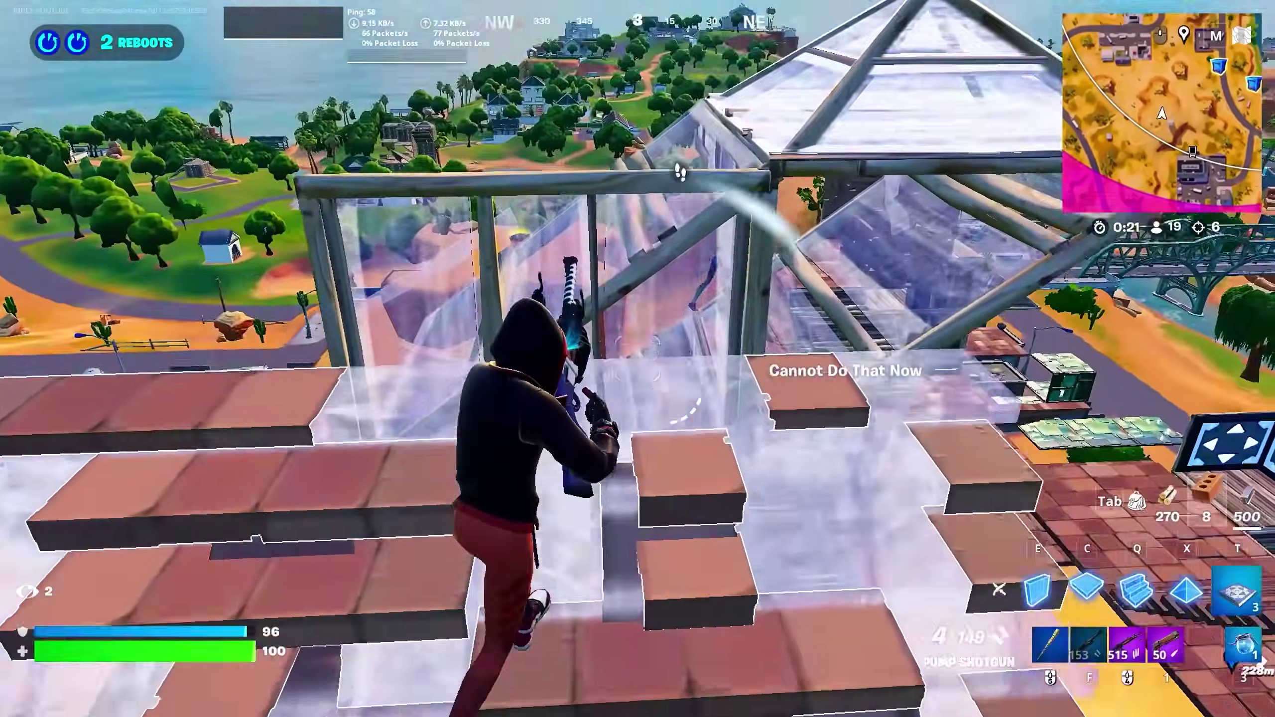
{"action": "key", "text": "c"}
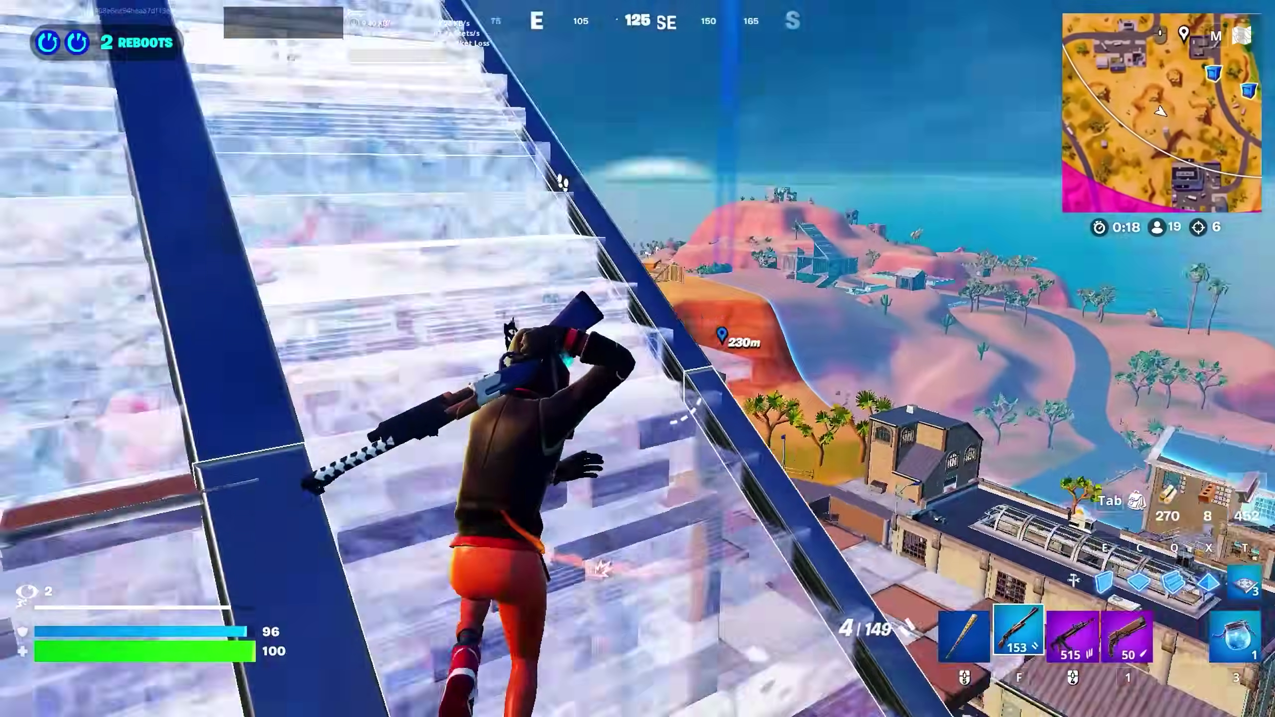
{"action": "key", "text": "f"}
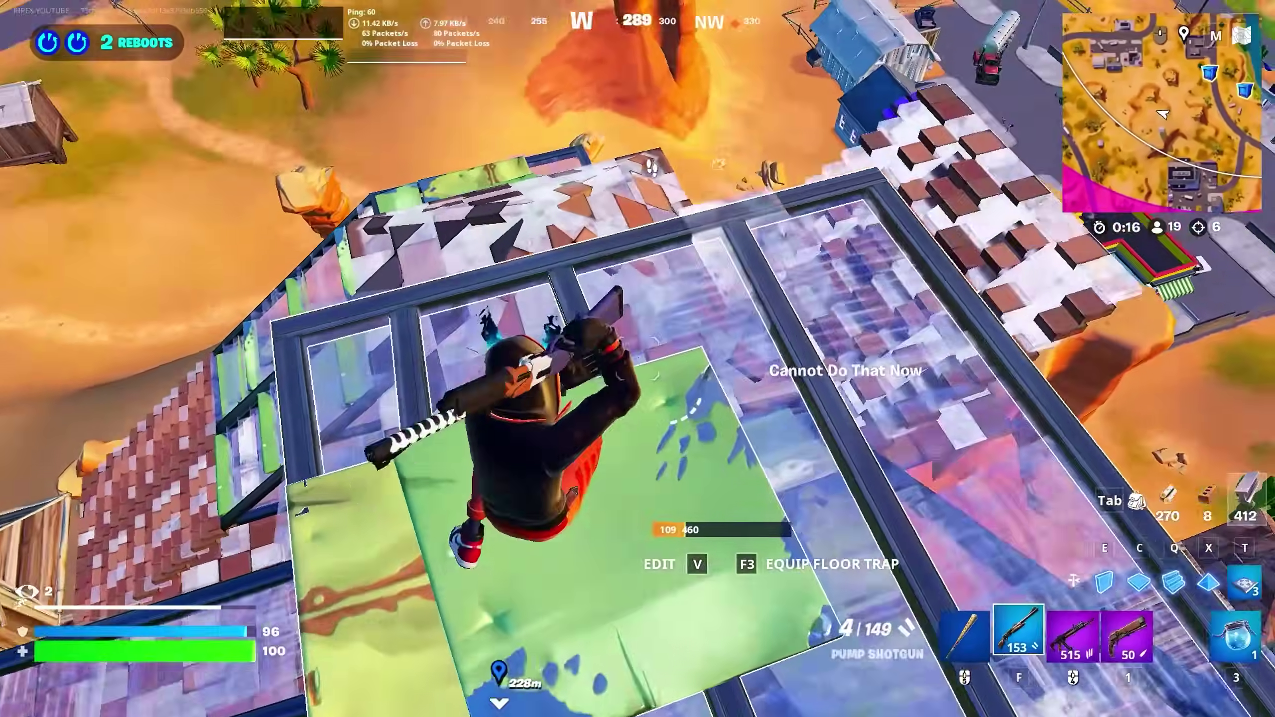
{"action": "key", "text": "r"}
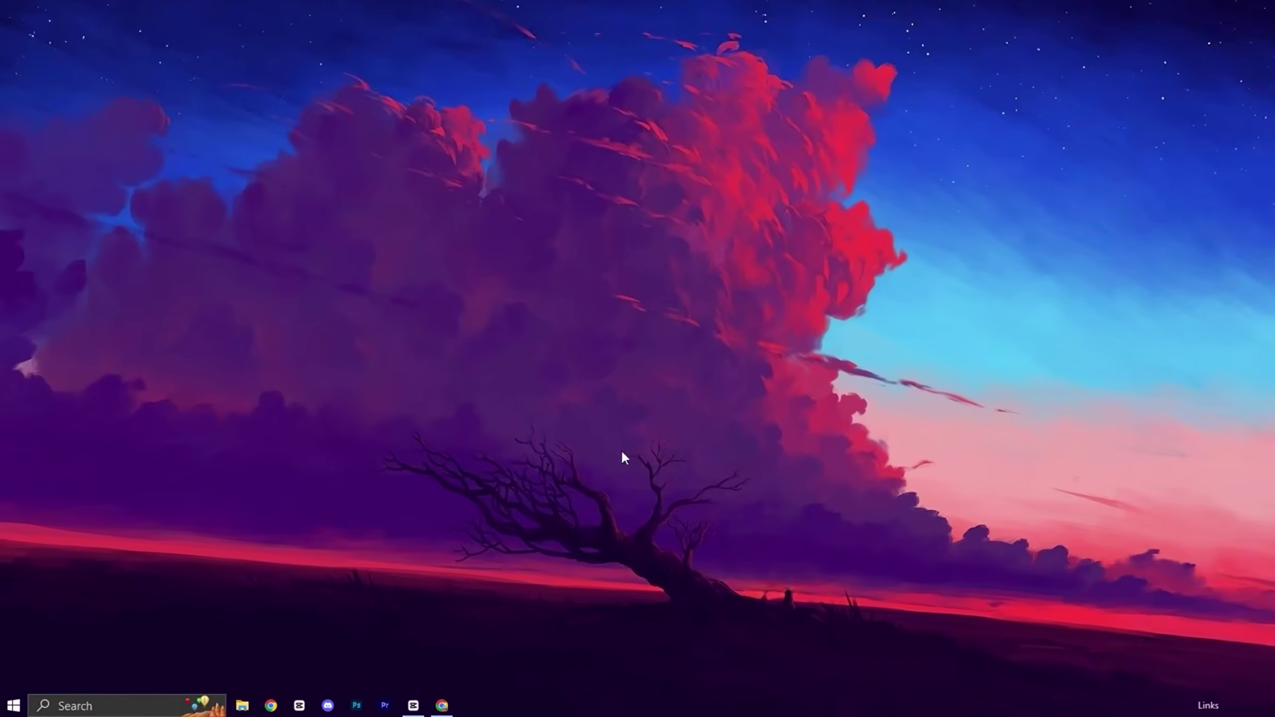
Step: Find Registry Editor through the Windows search and run it as administrator
{"action": "key", "text": "super+s"}
{"action": "type", "text": "reg"}
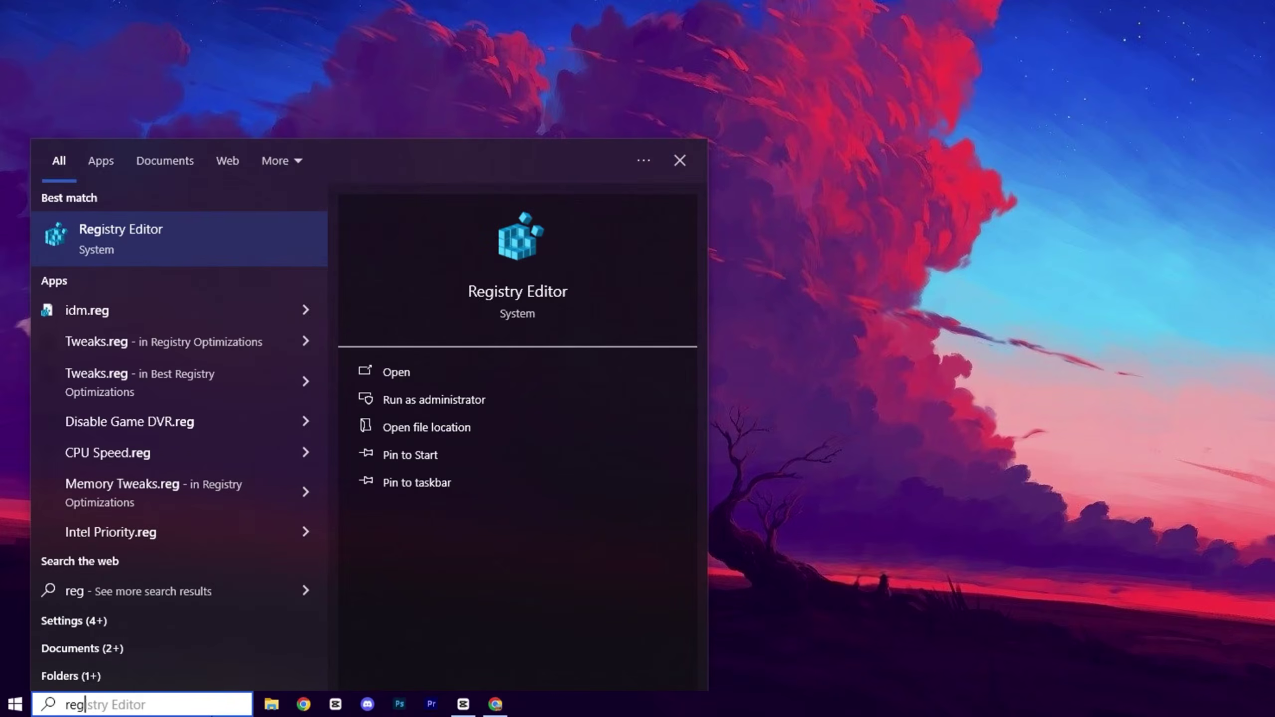
{"action": "right_click", "coordinate": [193, 237]}
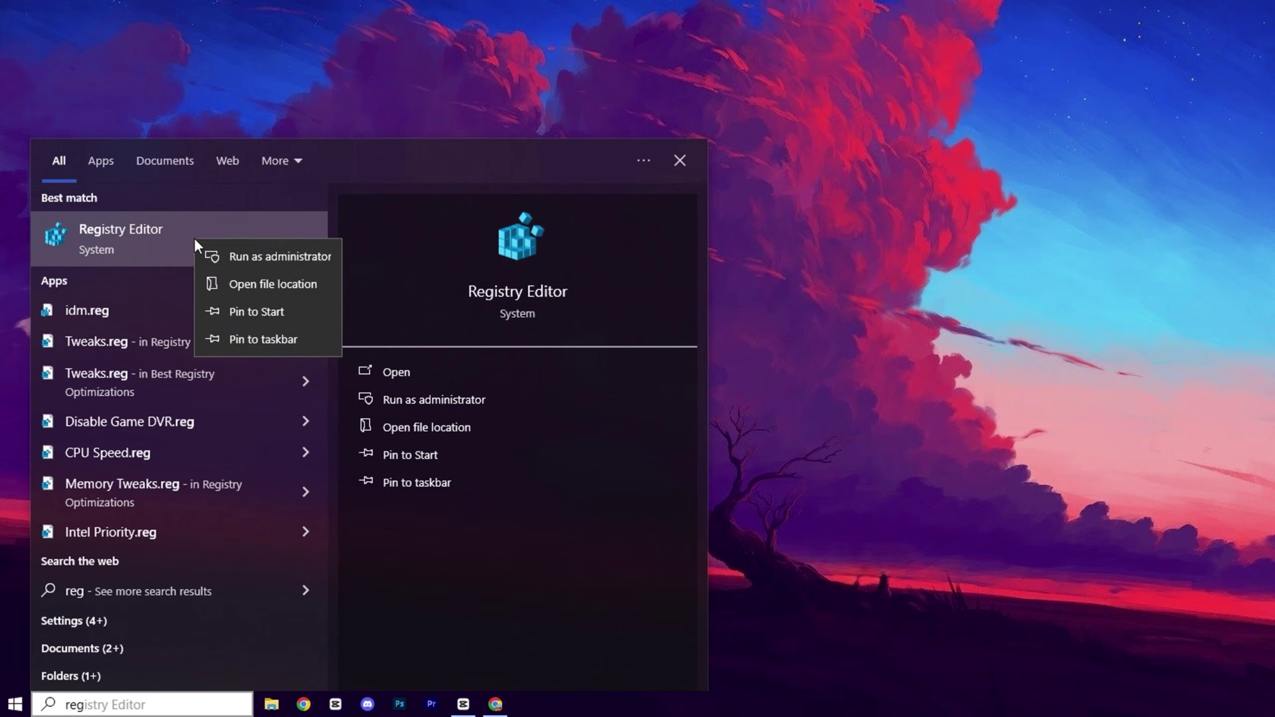
{"action": "left_click", "coordinate": [235, 254]}
{"action": "left_click", "coordinate": [719, 365]}
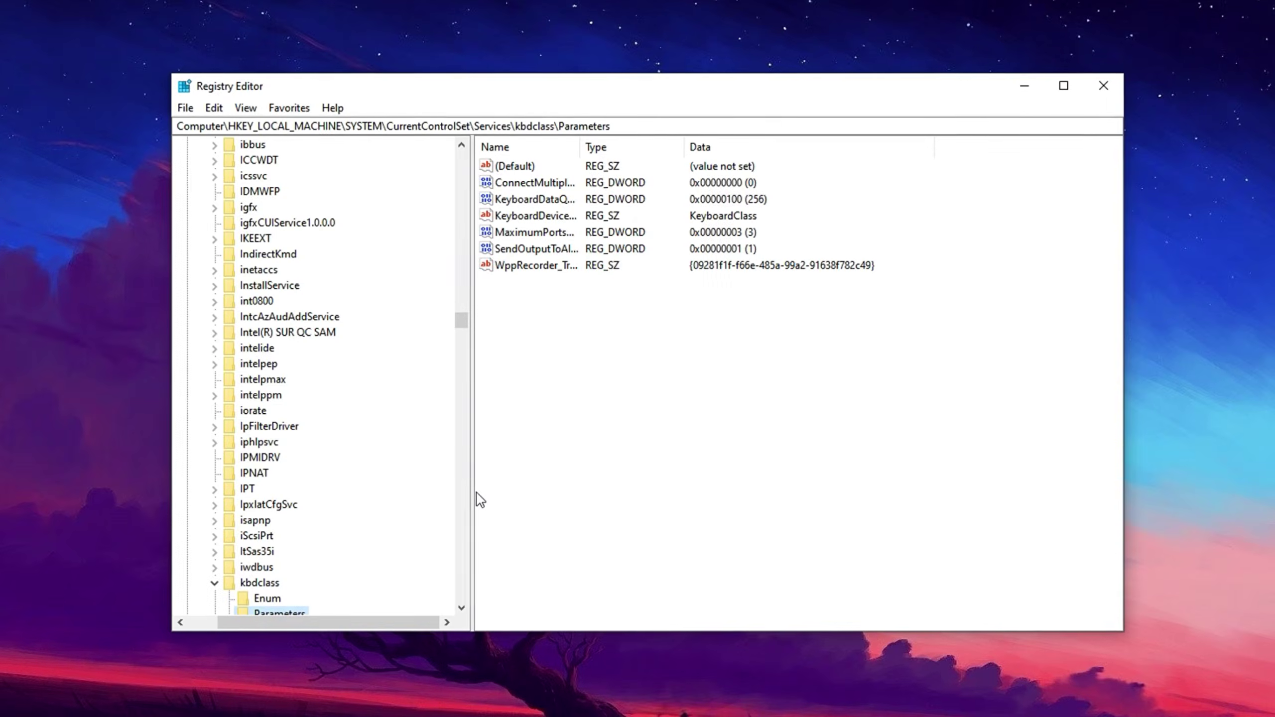
Step: Examine the registry path HKEY_LOCAL_MACHINE\SYSTEM\CurrentControlSet\Services\kbdclass\Parameters
{"action": "left_click", "coordinate": [567, 366]}
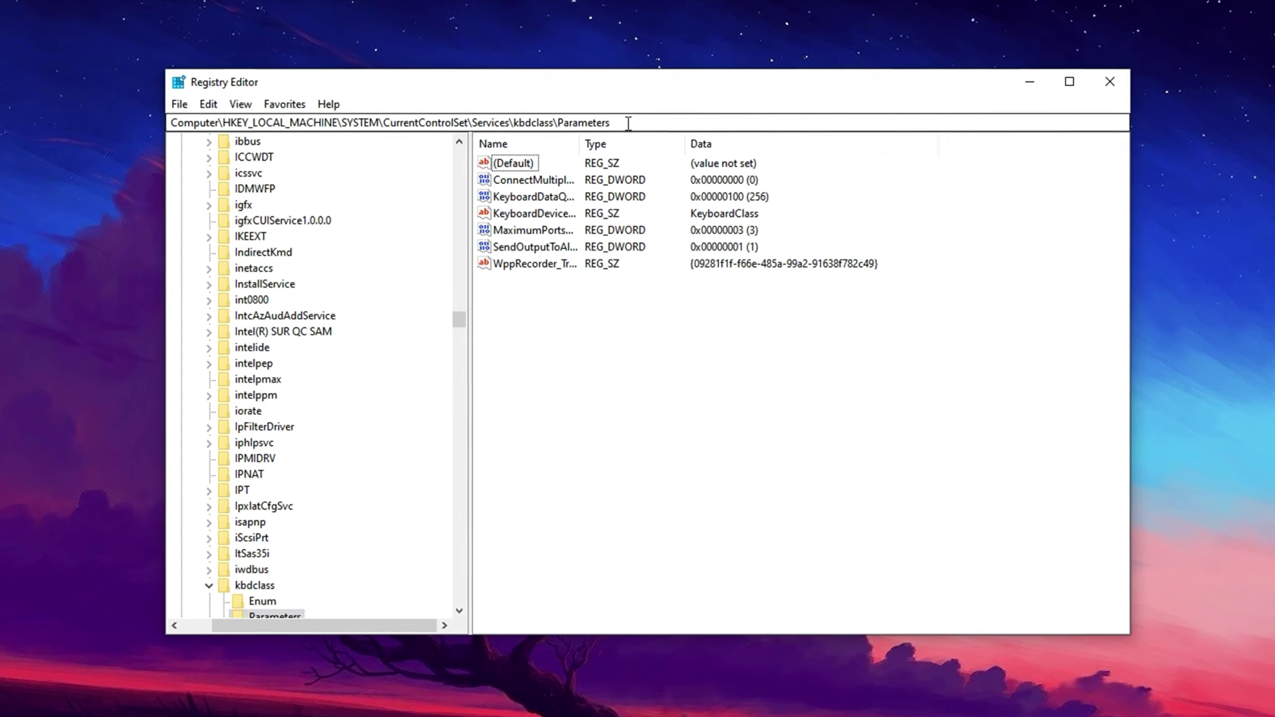
{"action": "left_click_drag", "start_coordinate": [628, 122], "coordinate": [161, 122]}
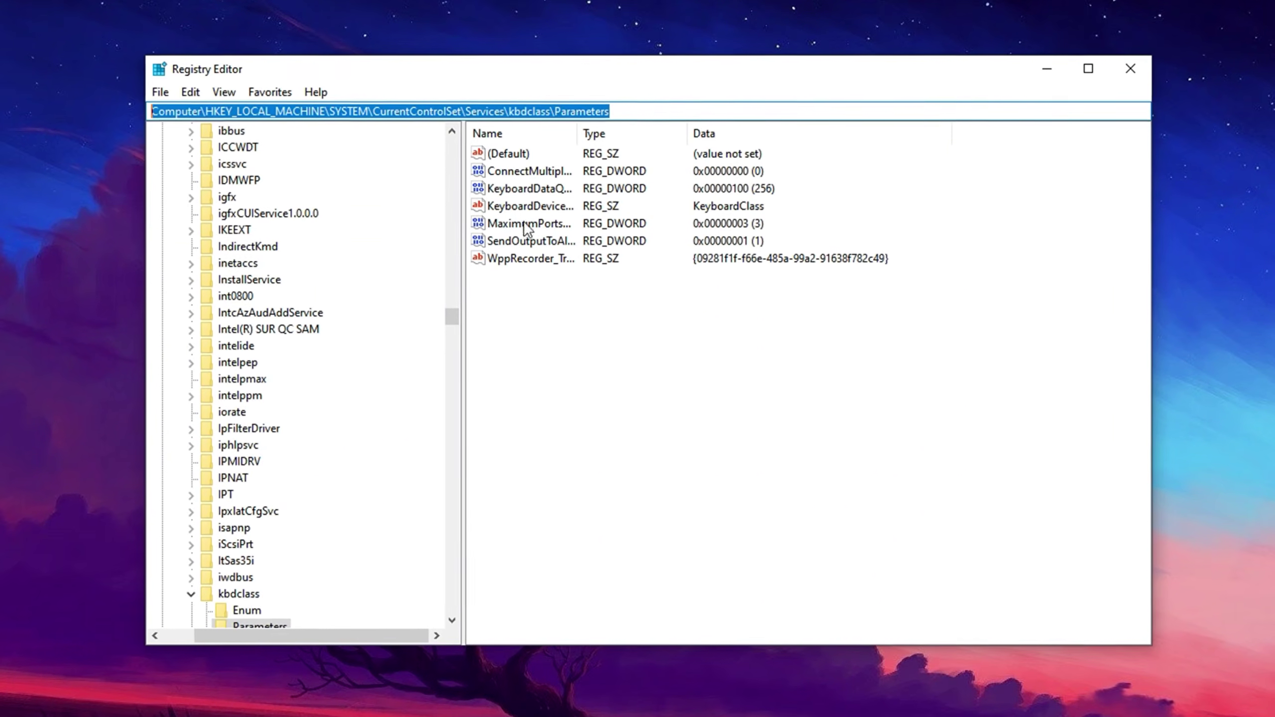
{"action": "left_click", "coordinate": [549, 316]}
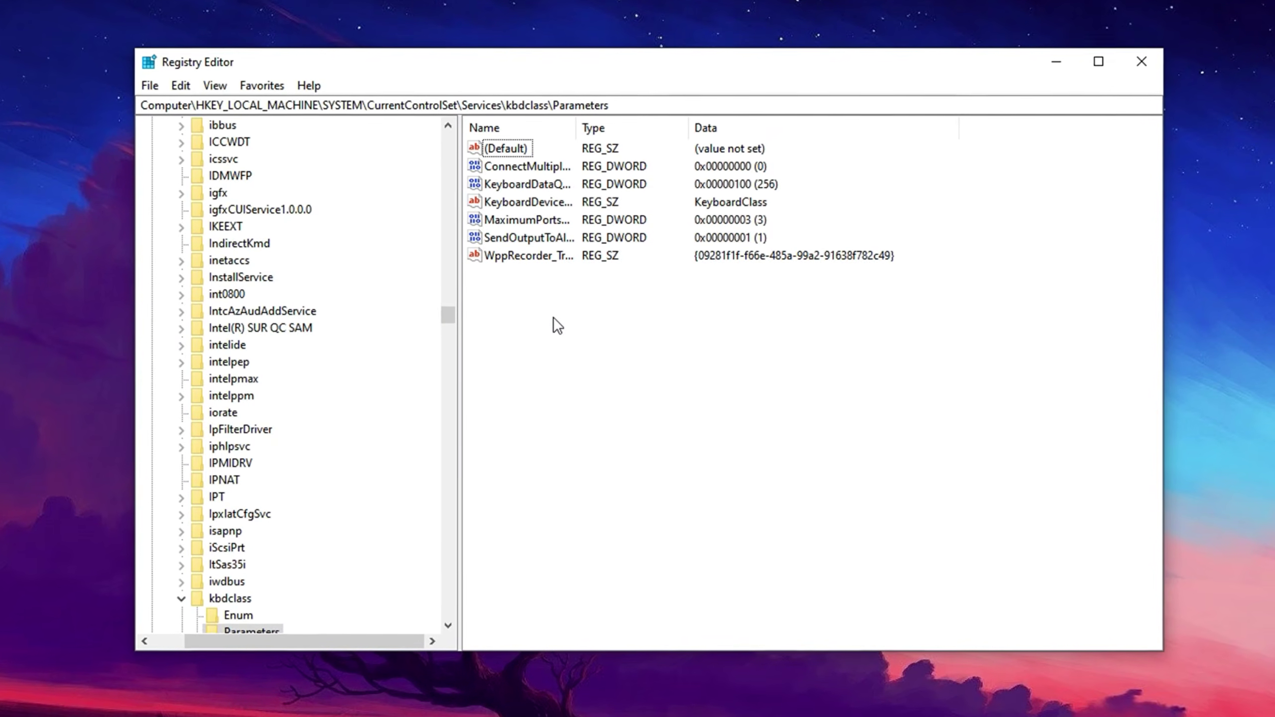
Step: Set the value data of KeyboardDataQueueSize in the kbdclass Parameters key to 65
{"action": "left_click", "coordinate": [508, 183]}
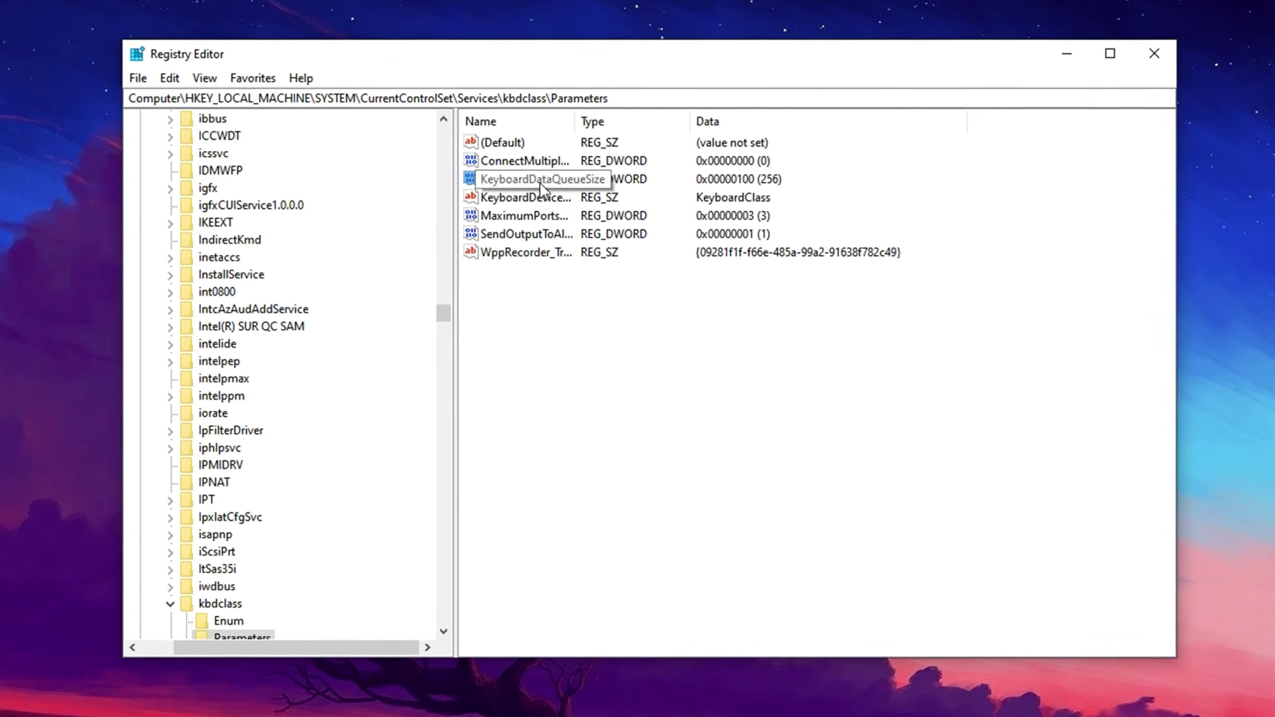
{"action": "double_click", "coordinate": [510, 177]}
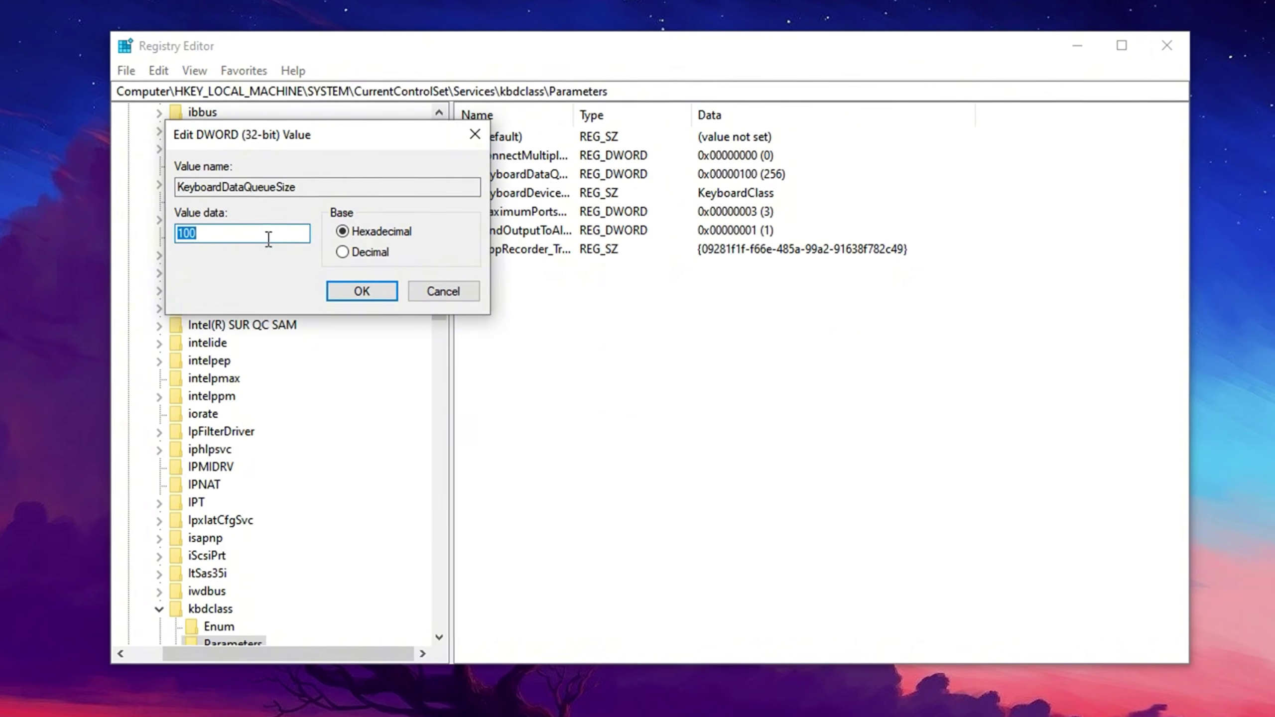
{"action": "left_click", "coordinate": [204, 236]}
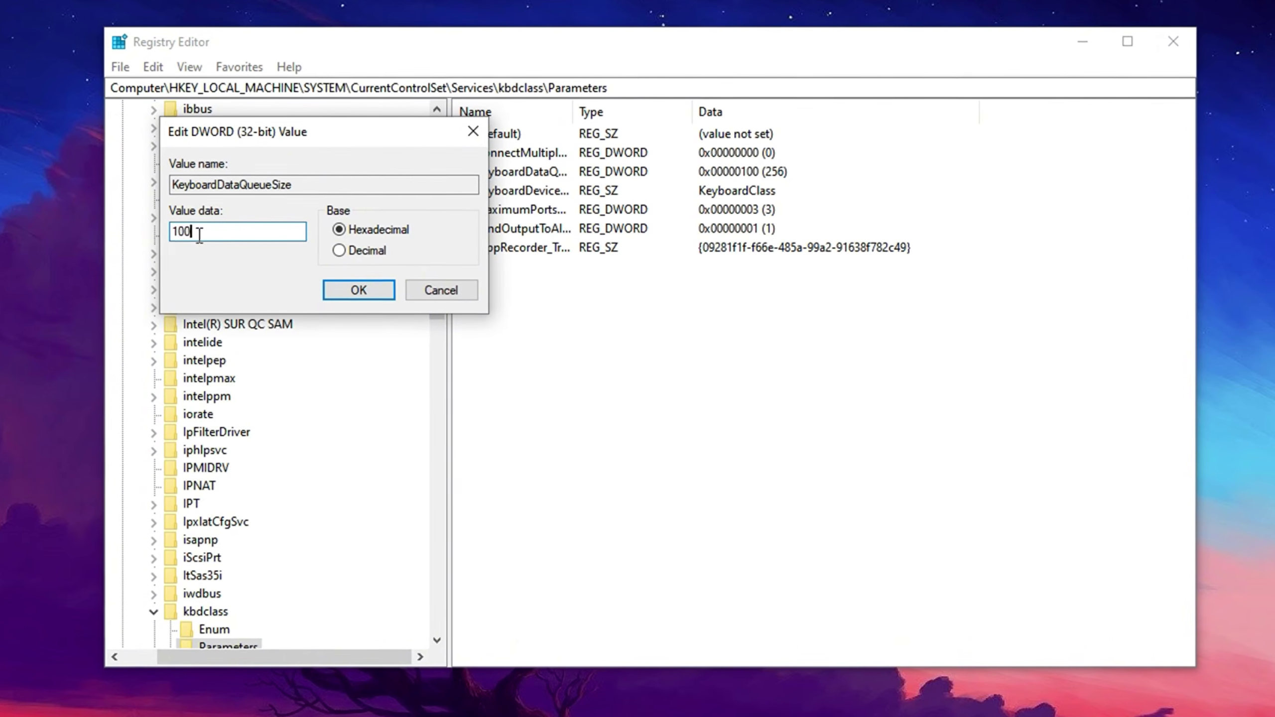
{"action": "double_click", "coordinate": [200, 234]}
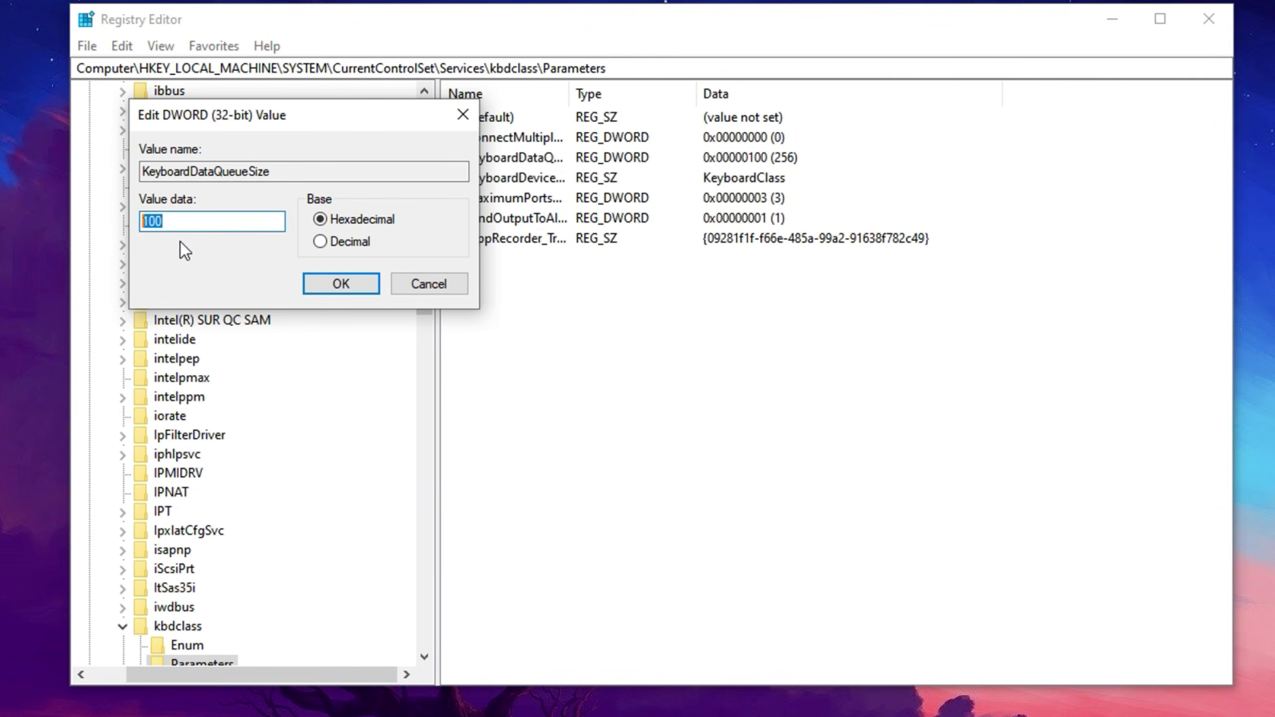
{"action": "type", "text": "65"}
{"action": "left_click", "coordinate": [225, 225]}
{"action": "left_click", "coordinate": [325, 283]}
{"action": "left_click", "coordinate": [563, 317]}
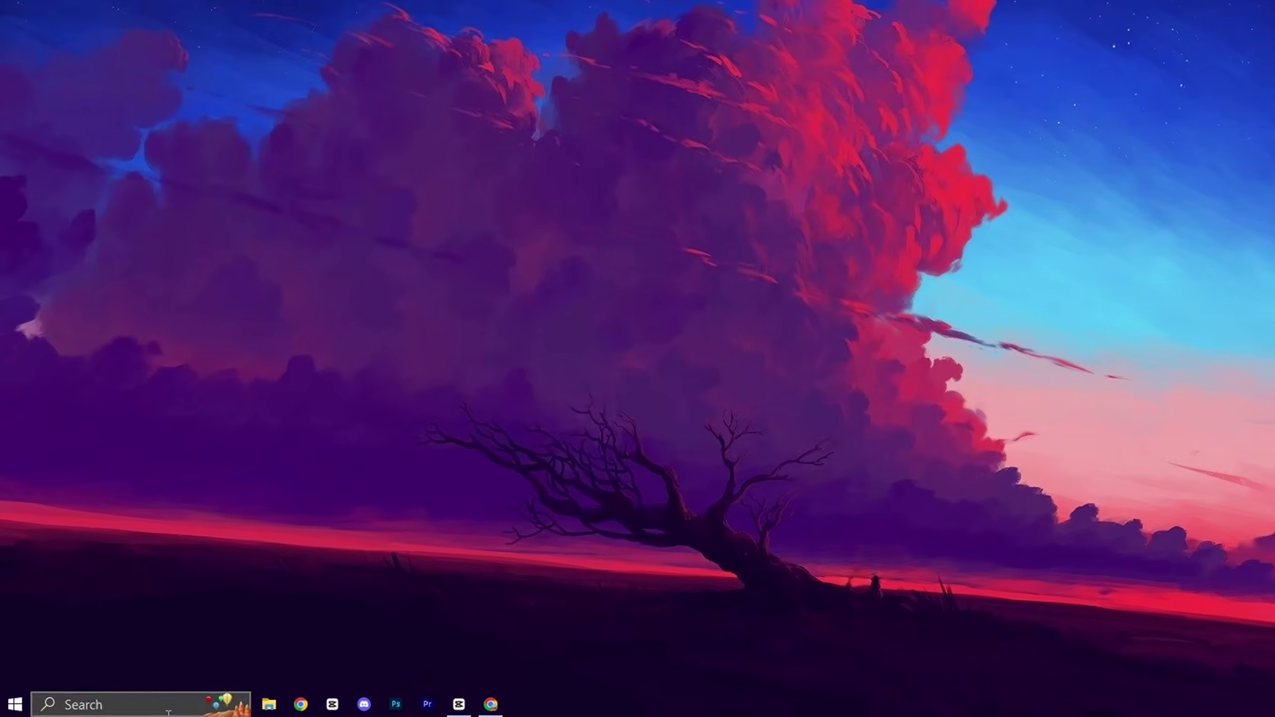
Step: Open the Keyboard control panel properties and accept them with repeat delay at Short and repeat rate at Fast
{"action": "left_click", "coordinate": [116, 700]}
{"action": "type", "text": "key"}
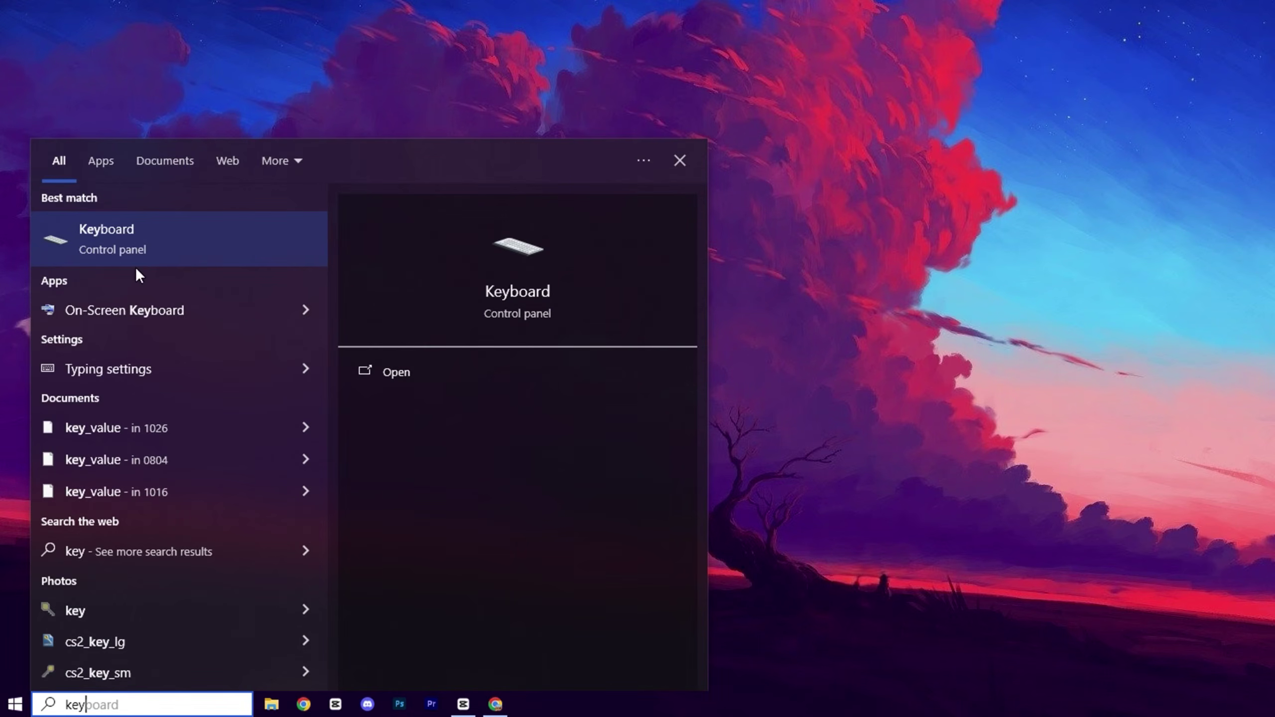
{"action": "left_click", "coordinate": [178, 247]}
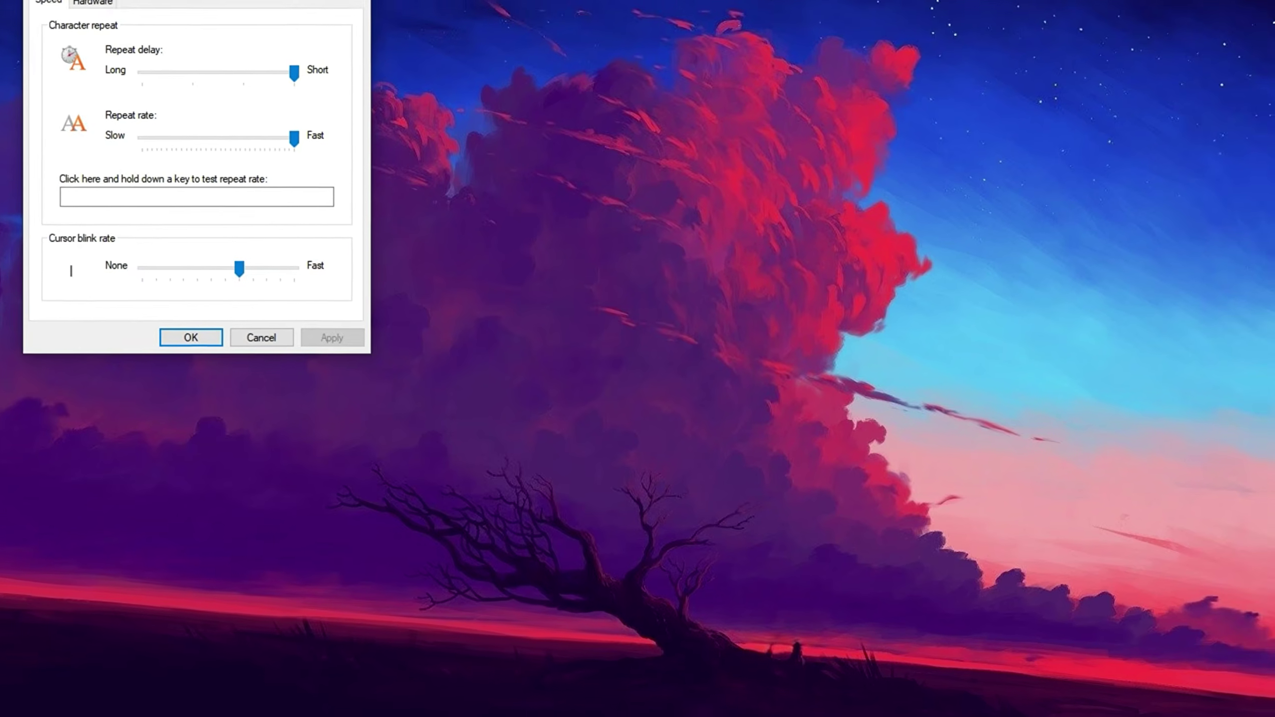
{"action": "left_click_drag", "start_coordinate": [222, 1], "coordinate": [634, 162]}
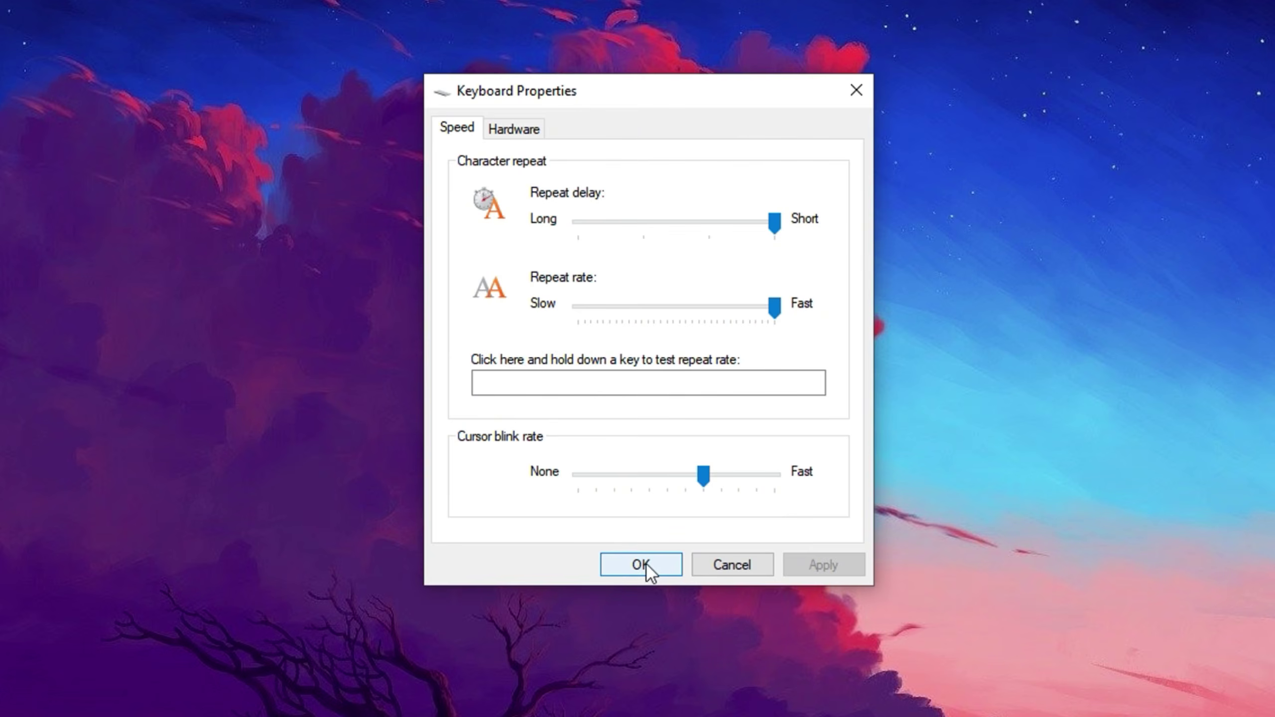
{"action": "left_click", "coordinate": [642, 565]}
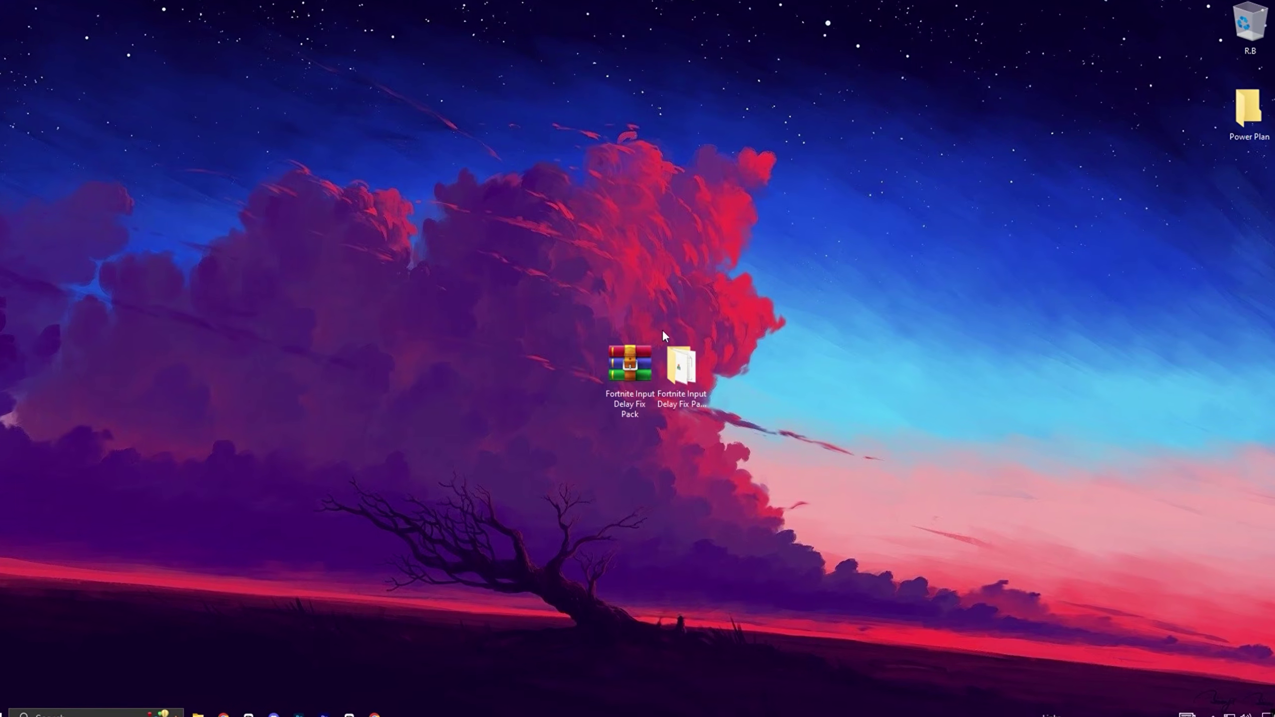
Step: Open the Fortnite Input Delay Fix Pack folder from the desktop
{"action": "left_click", "coordinate": [690, 374]}
{"action": "double_click", "coordinate": [691, 374]}
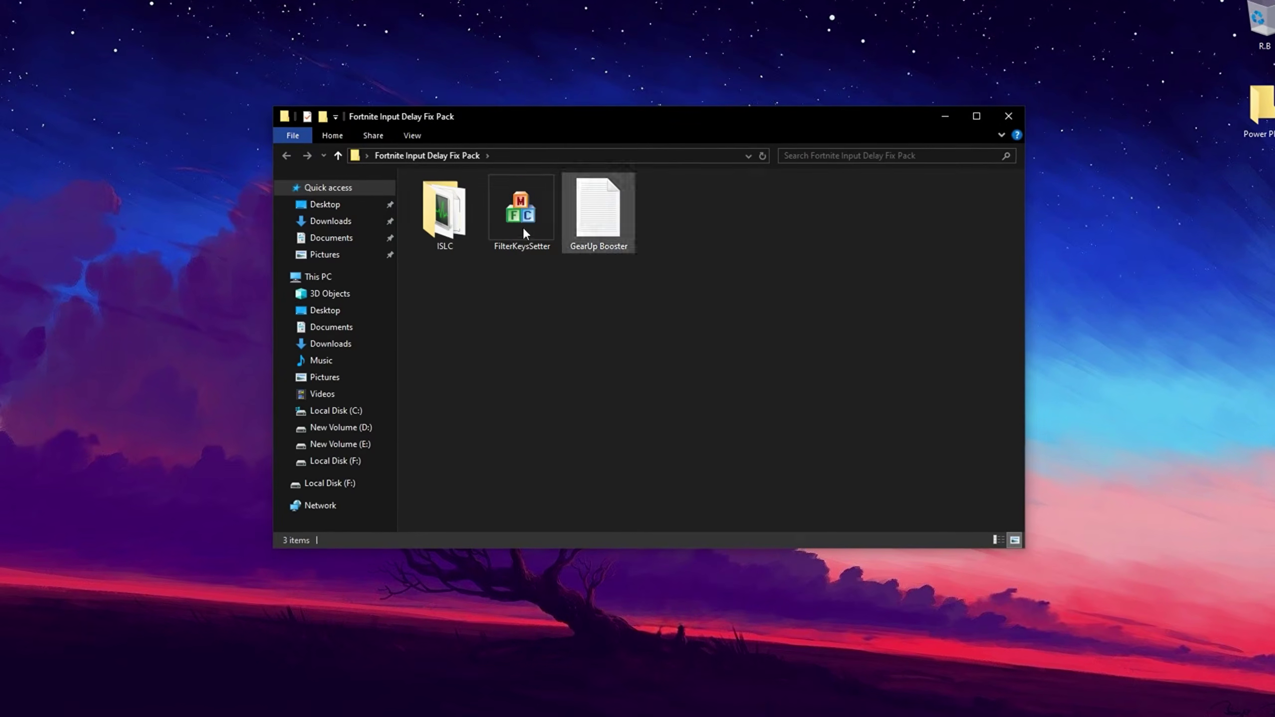
{"action": "left_click", "coordinate": [457, 241]}
{"action": "left_click", "coordinate": [530, 233]}
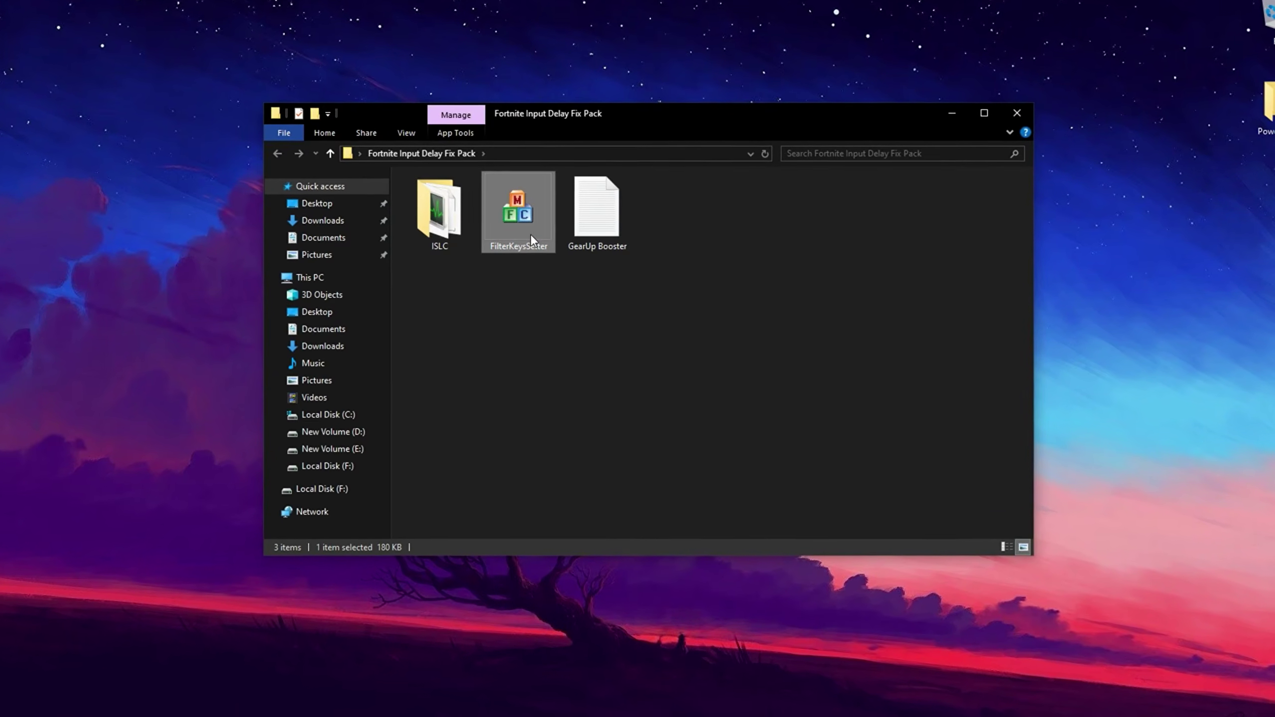
Step: Launch the Intelligent standby list cleaner ISLC application from the ISLC folder and move its window to the middle of the desktop
{"action": "double_click", "coordinate": [442, 223]}
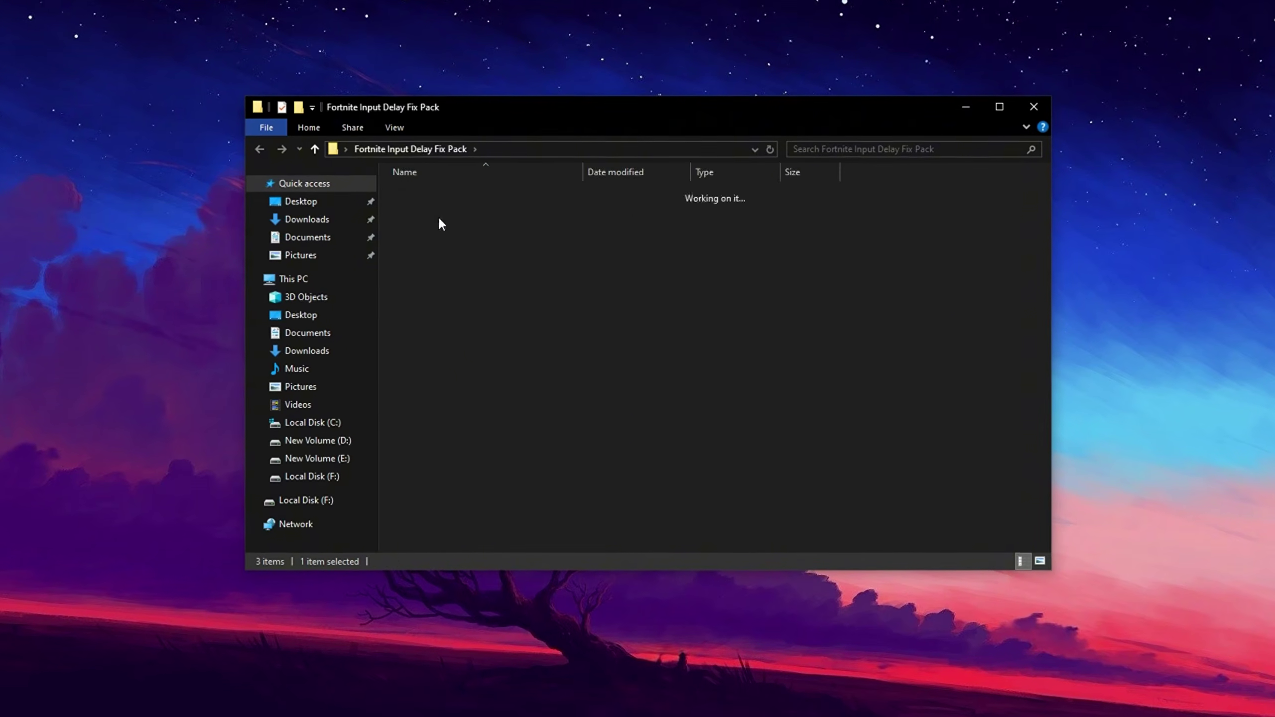
{"action": "left_click", "coordinate": [439, 198]}
{"action": "double_click", "coordinate": [434, 196]}
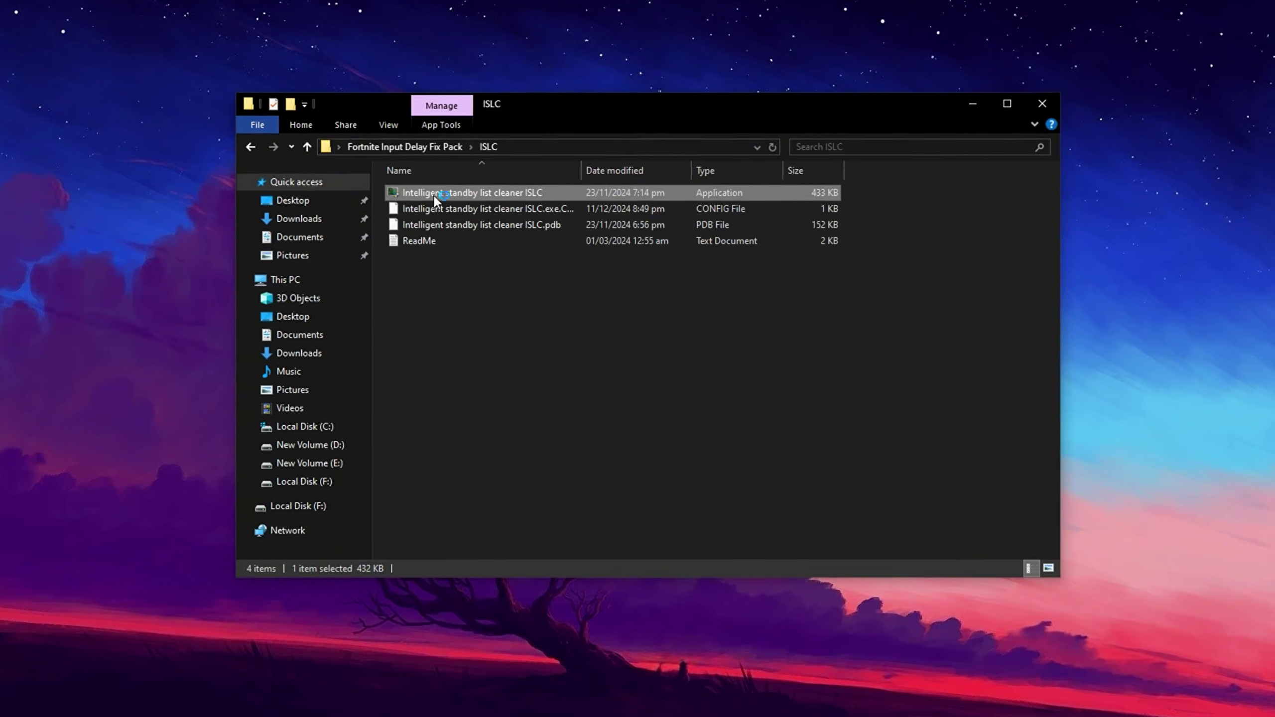
{"action": "left_click", "coordinate": [536, 471]}
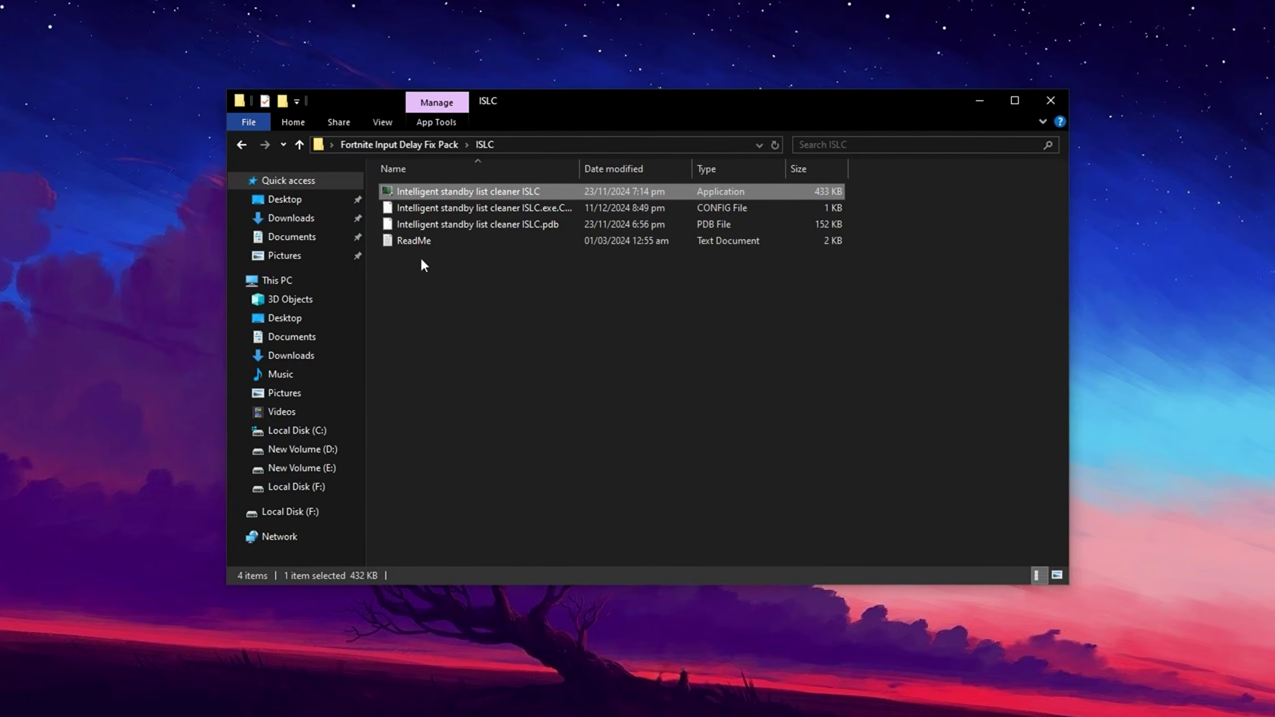
{"action": "left_click_drag", "start_coordinate": [293, 94], "coordinate": [621, 176]}
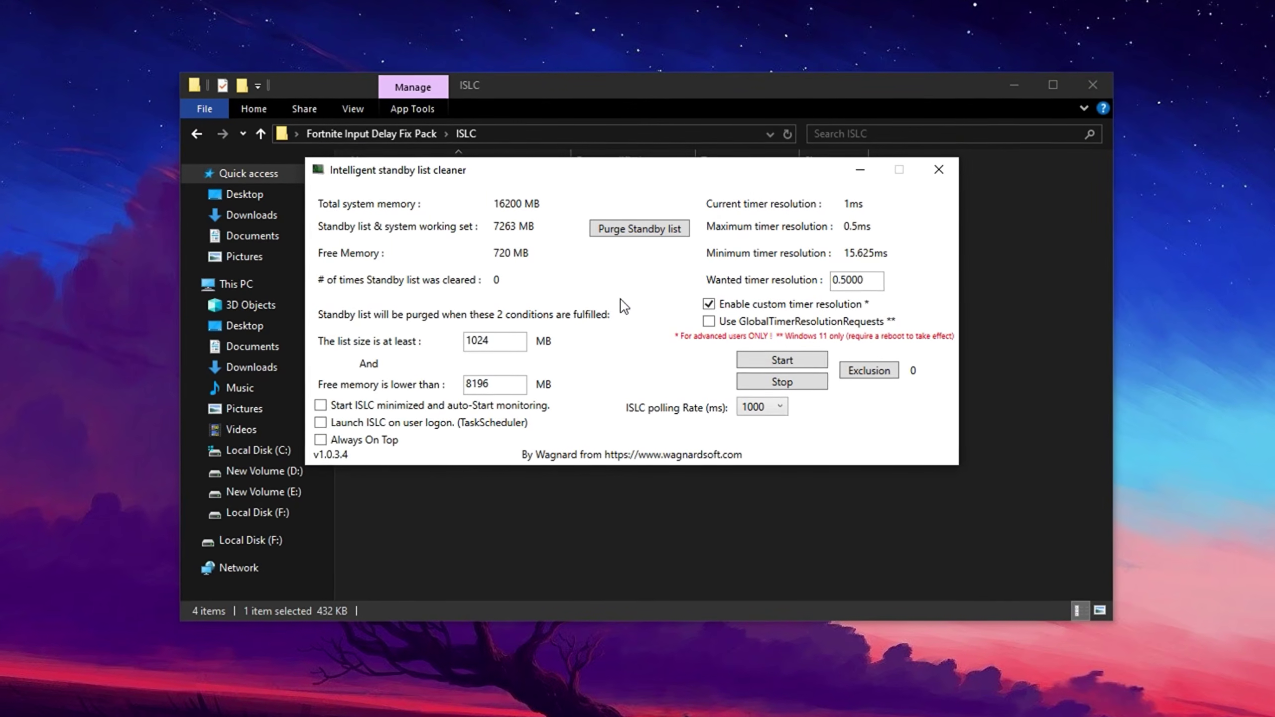
Step: Keep the minimum list size at 1024 MB and set the free memory threshold to 8192 MB
{"action": "double_click", "coordinate": [494, 348]}
{"action": "left_click", "coordinate": [497, 354]}
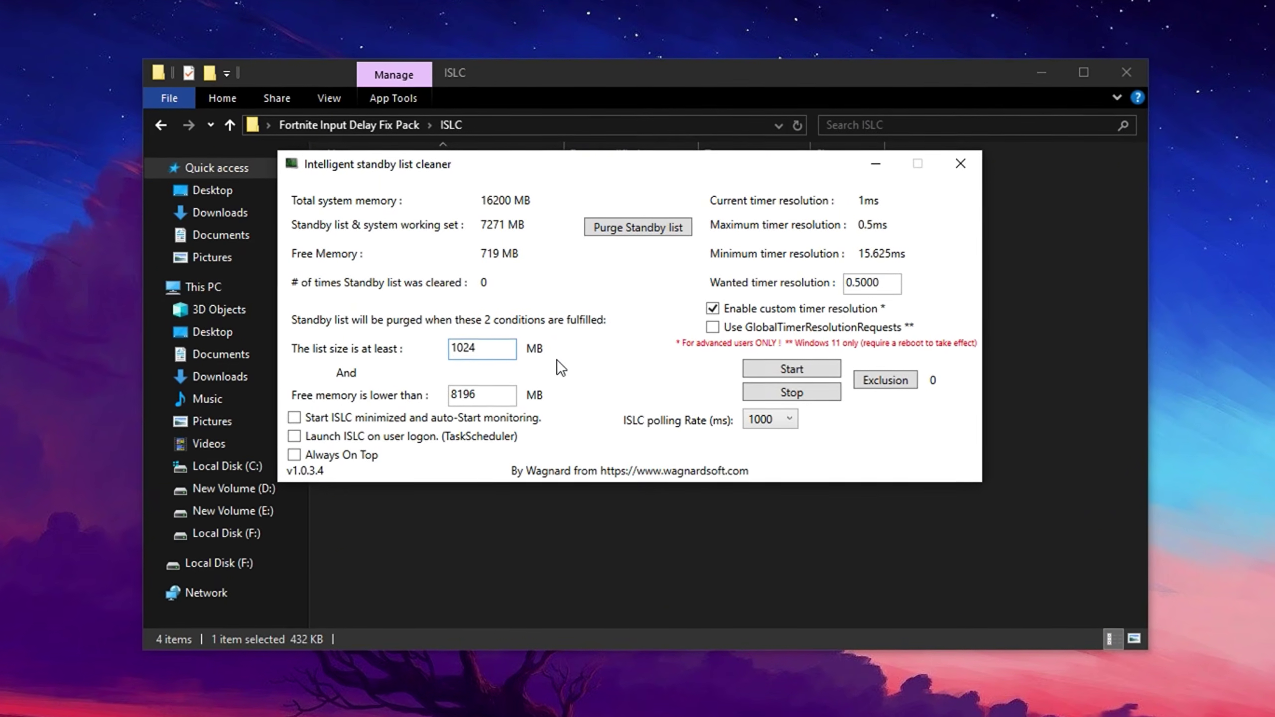
{"action": "double_click", "coordinate": [485, 396]}
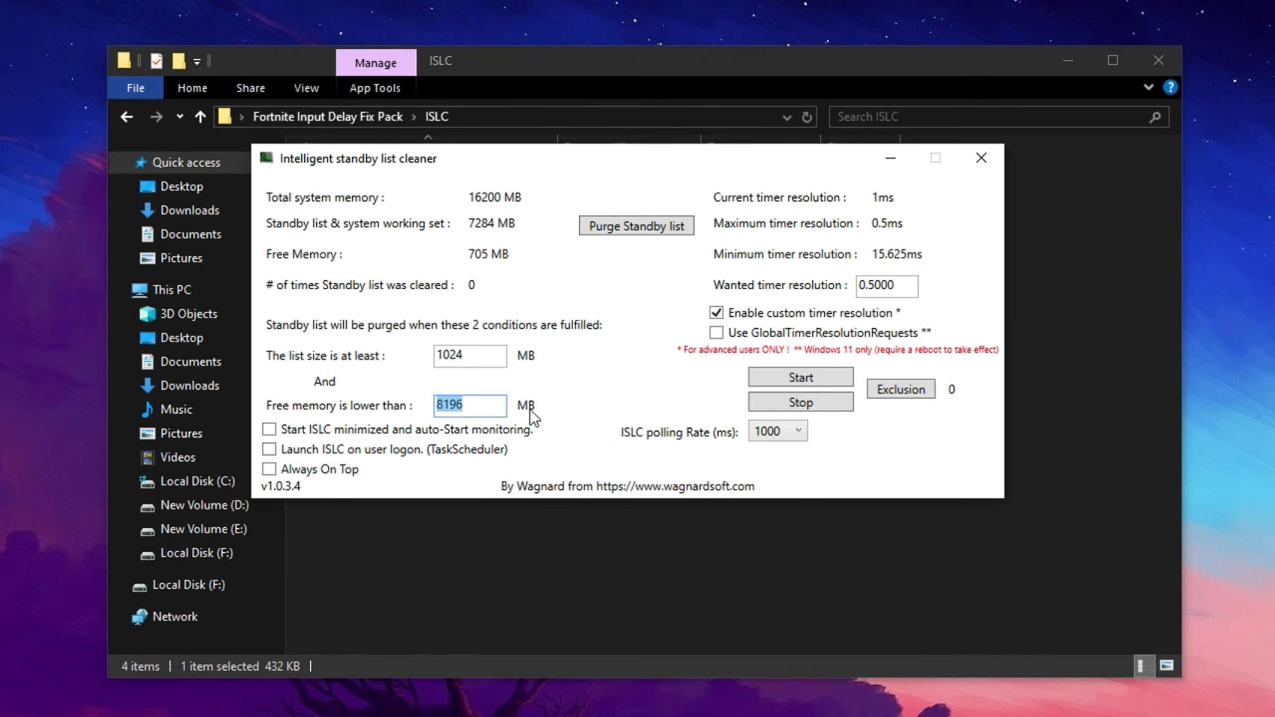
{"action": "left_click", "coordinate": [489, 404]}
{"action": "key", "text": "BackSpace"}
{"action": "type", "text": "2"}
Step: Keep custom timer resolution enabled at 0.5000 and choose an ISLC polling rate of 1000 ms
{"action": "left_click_drag", "start_coordinate": [915, 287], "coordinate": [848, 285]}
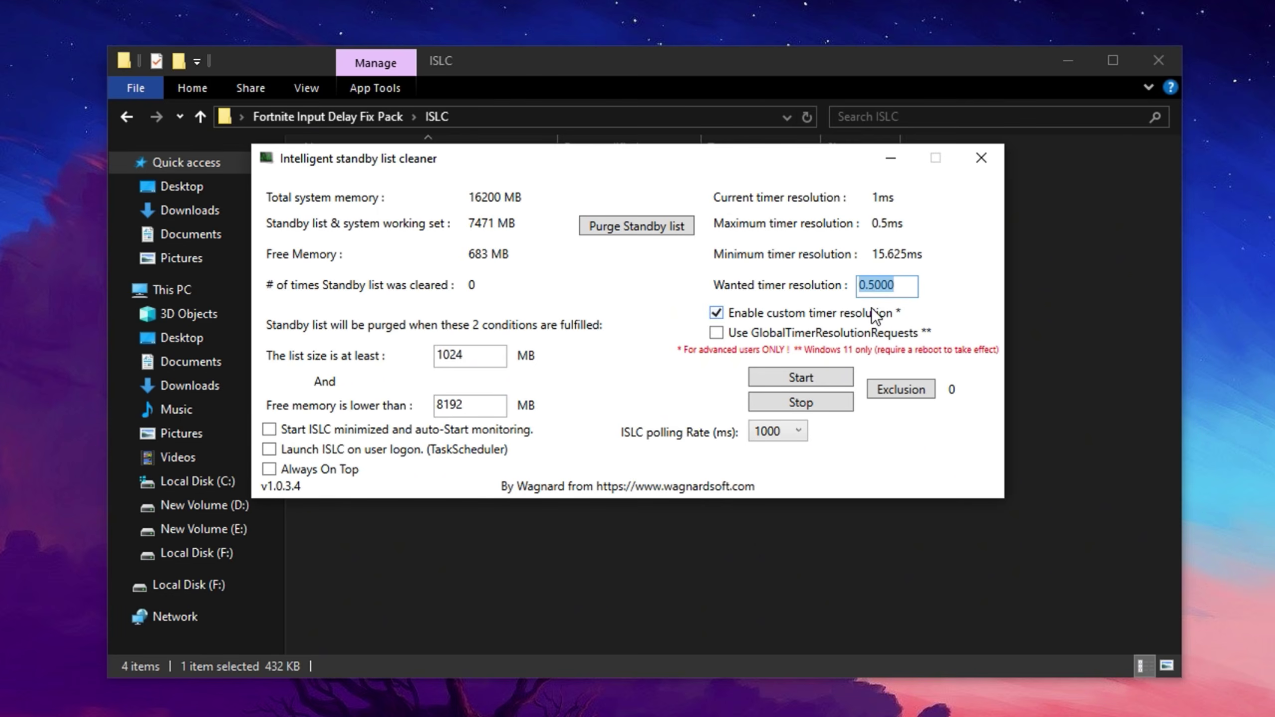
{"action": "left_click", "coordinate": [715, 312]}
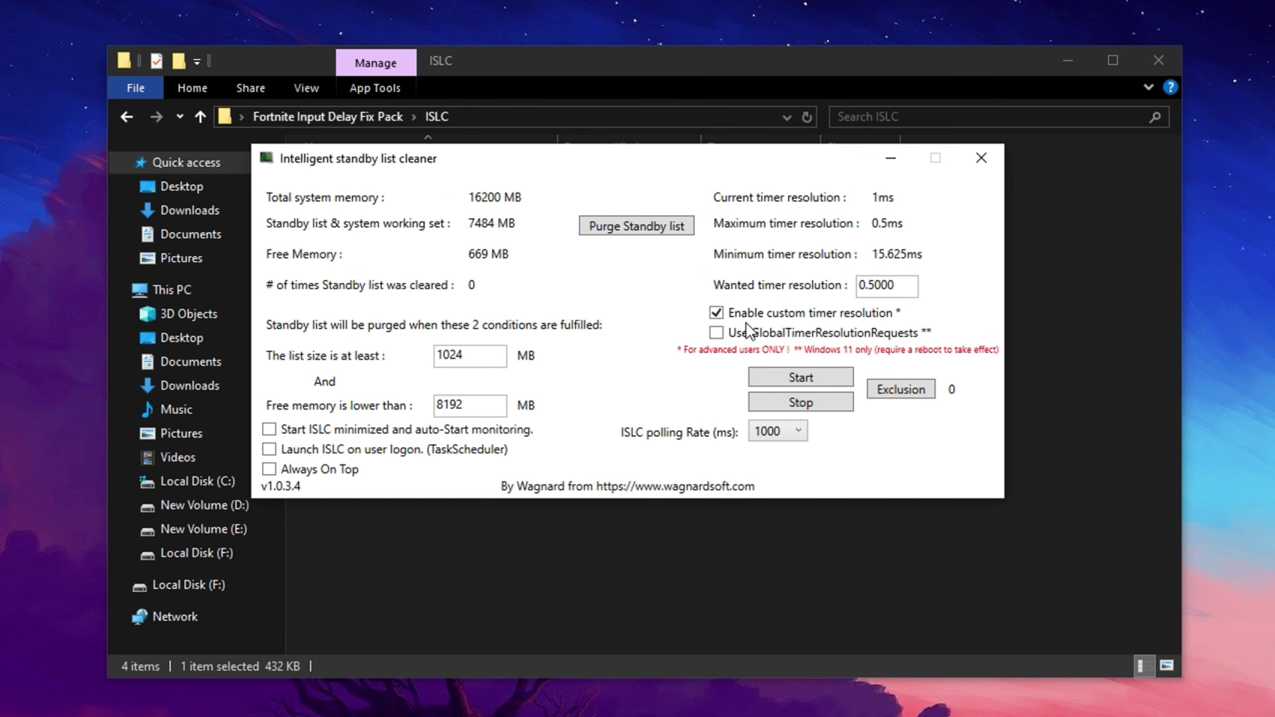
{"action": "left_click", "coordinate": [782, 436]}
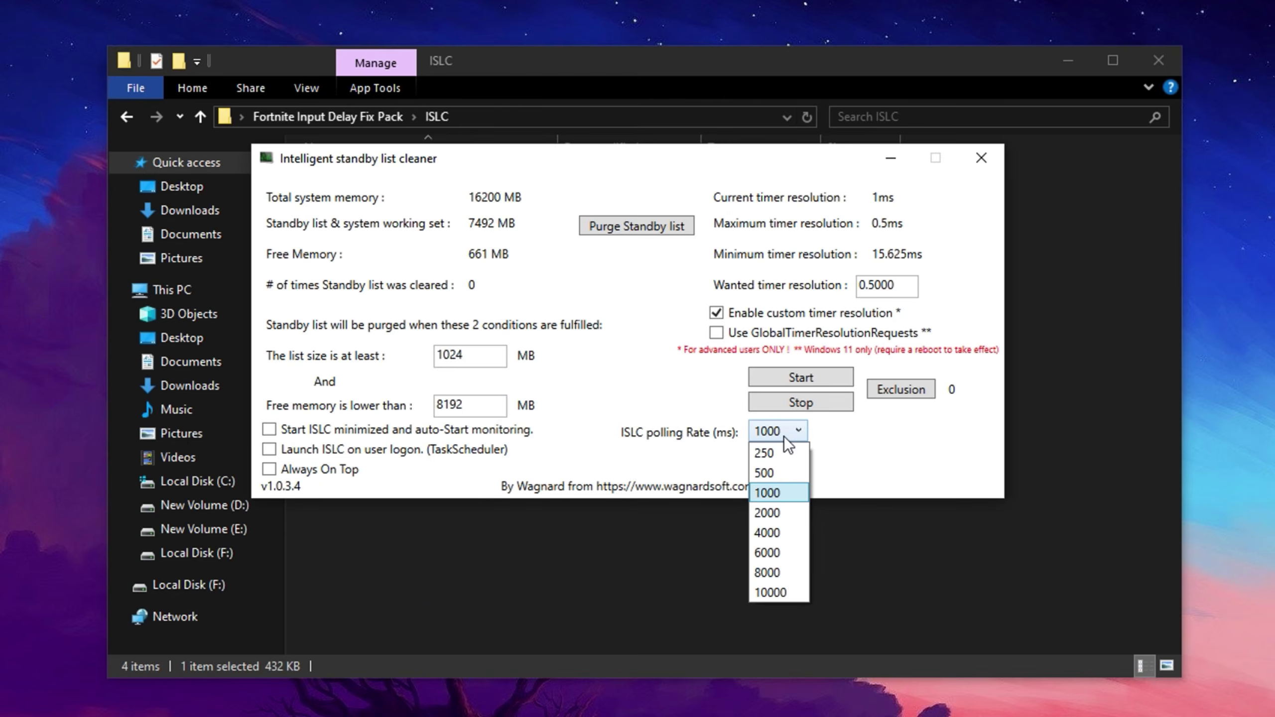
{"action": "left_click", "coordinate": [772, 493]}
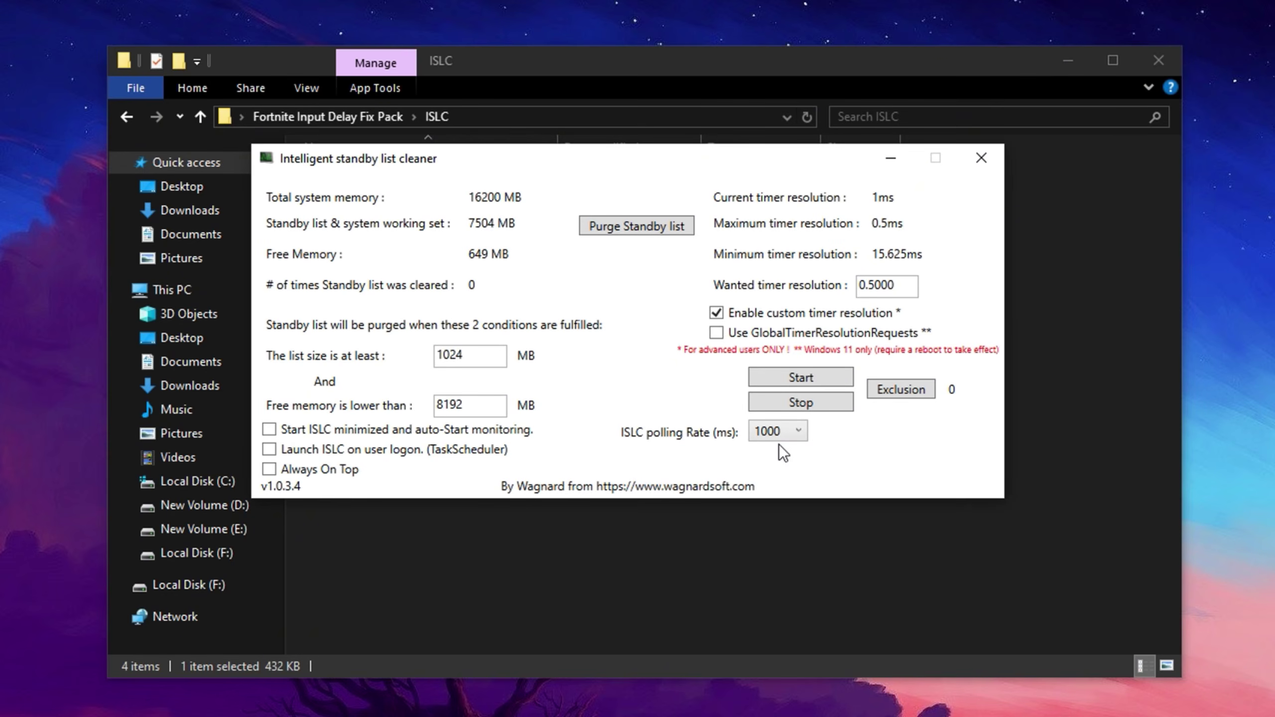
Step: Enable minimized auto-start monitoring, launch on user logon and Always On Top, purge the standby list, and start ISLC
{"action": "left_click", "coordinate": [270, 430]}
{"action": "left_click", "coordinate": [269, 471]}
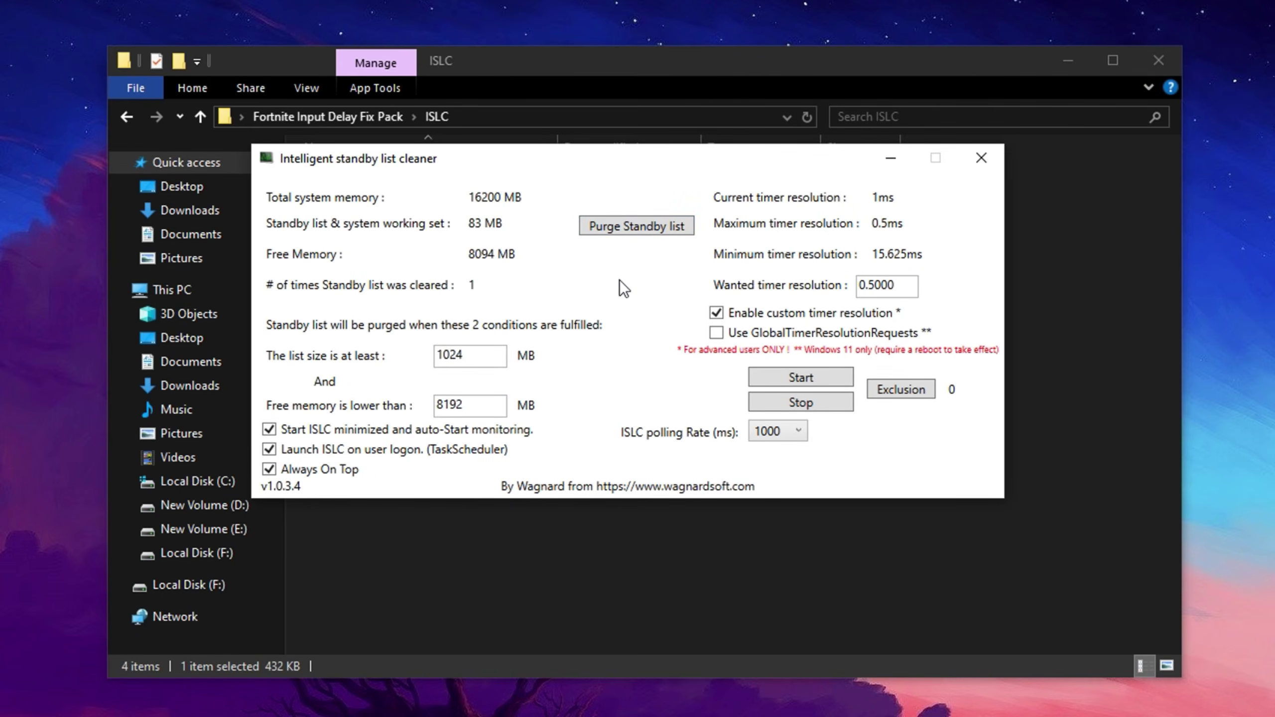
{"action": "left_click", "coordinate": [790, 378]}
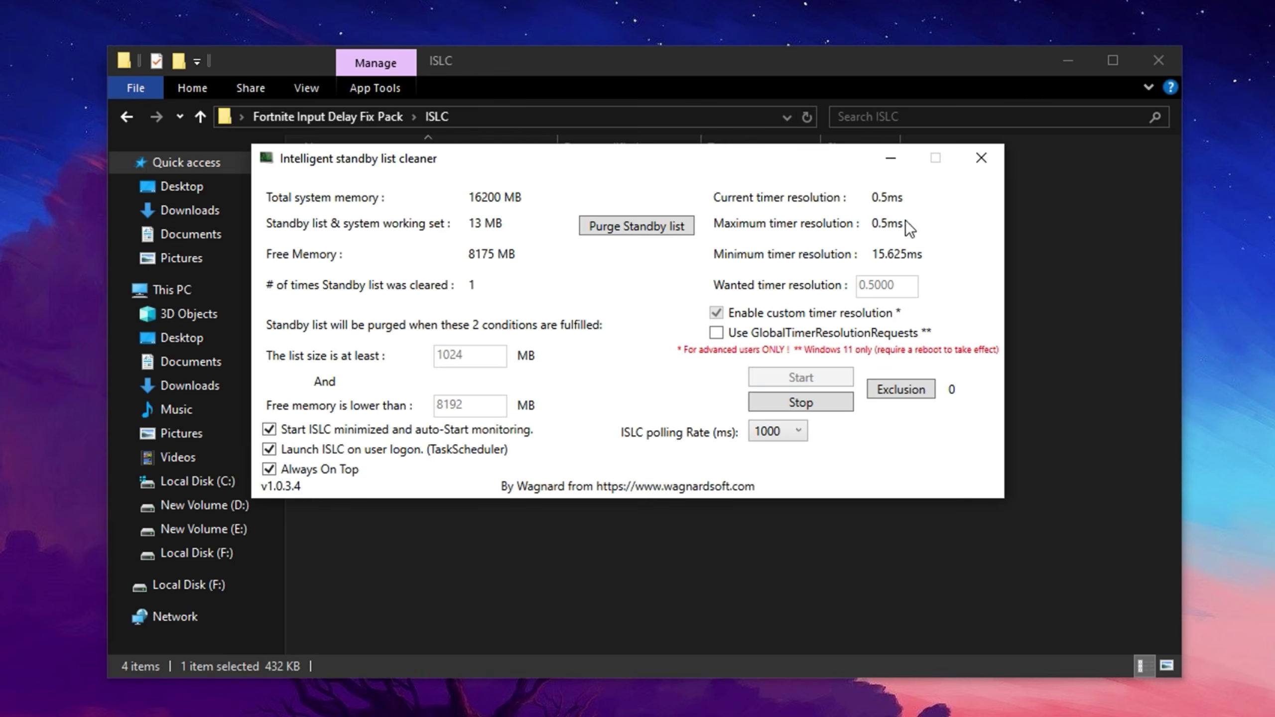
Step: Minimize the standby list cleaner and return to the Fortnite Input Delay Fix Pack folder
{"action": "left_click", "coordinate": [891, 159]}
{"action": "left_click", "coordinate": [456, 278]}
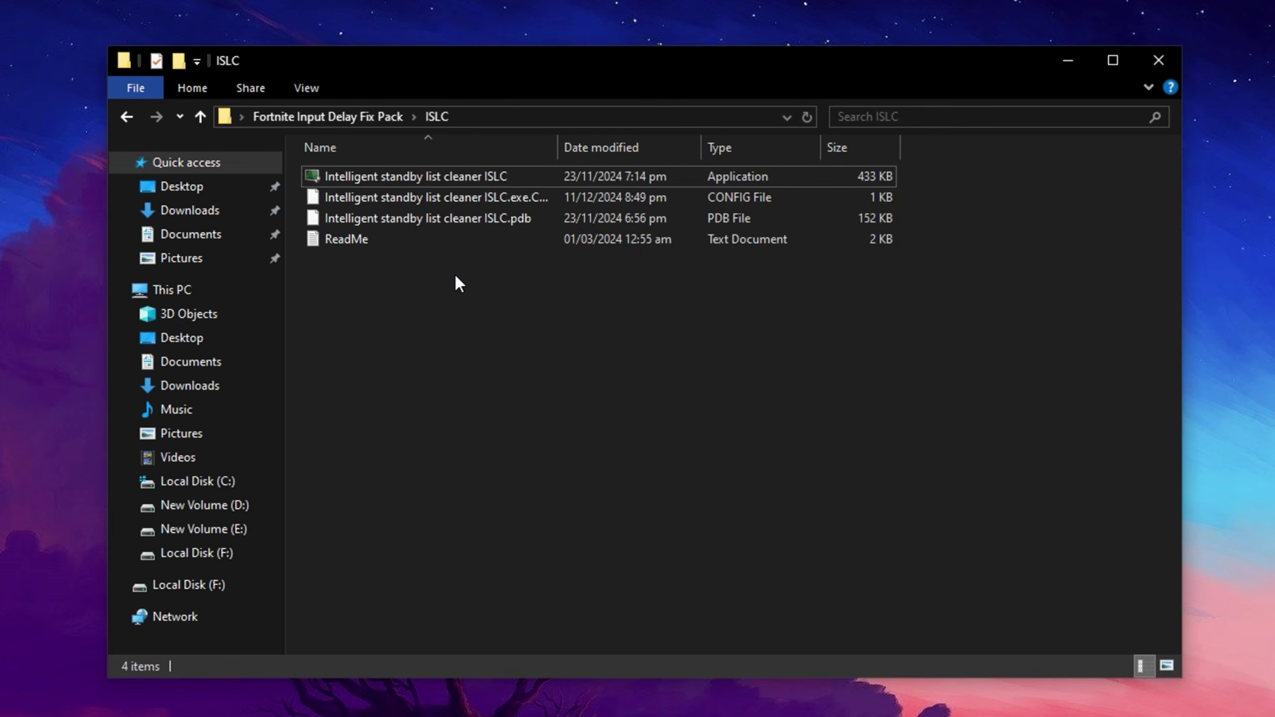
{"action": "key", "text": "alt+Left"}
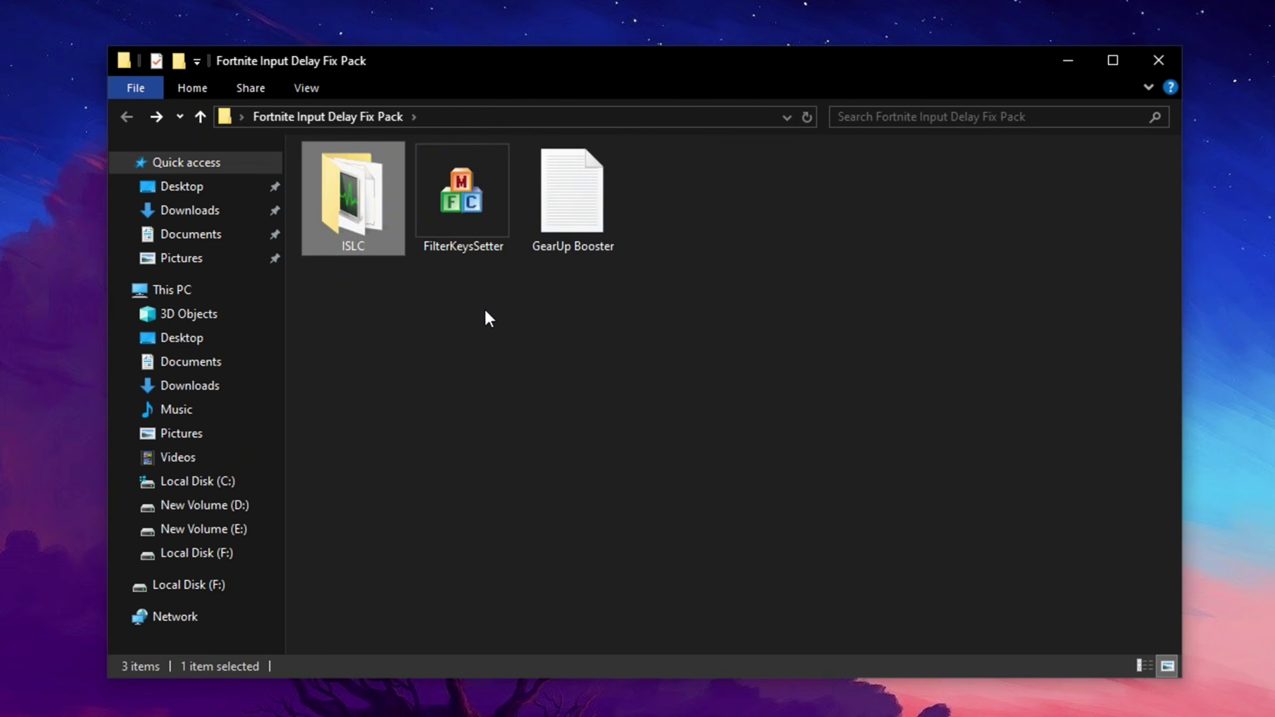
Step: Run FilterKeysSetter from the fix pack folder as administrator and allow it to make changes
{"action": "left_click", "coordinate": [511, 301]}
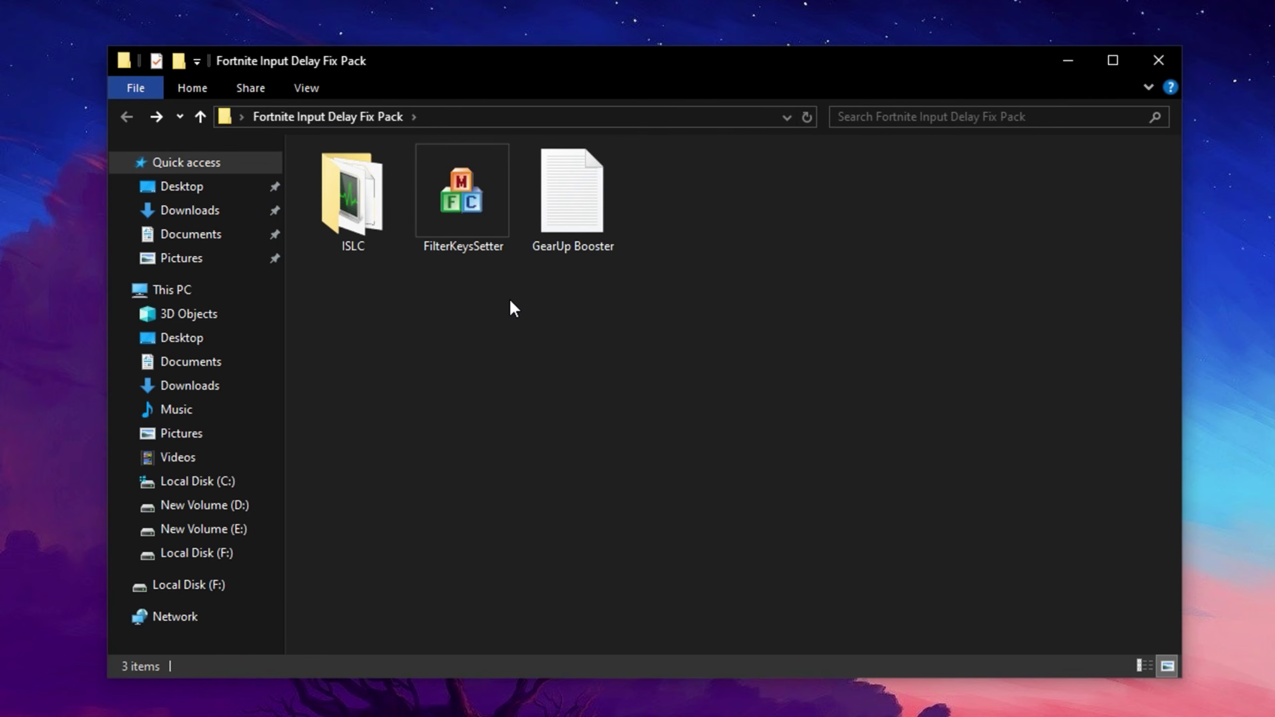
{"action": "left_click", "coordinate": [441, 202]}
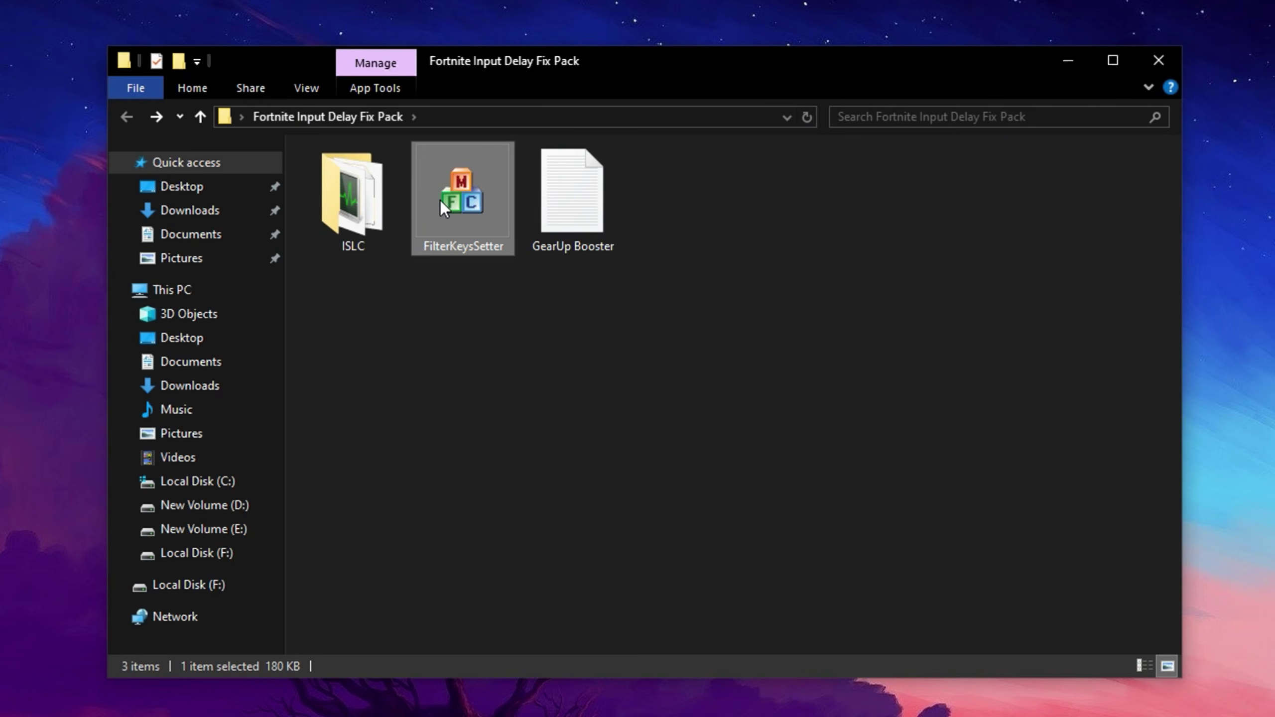
{"action": "right_click", "coordinate": [441, 200]}
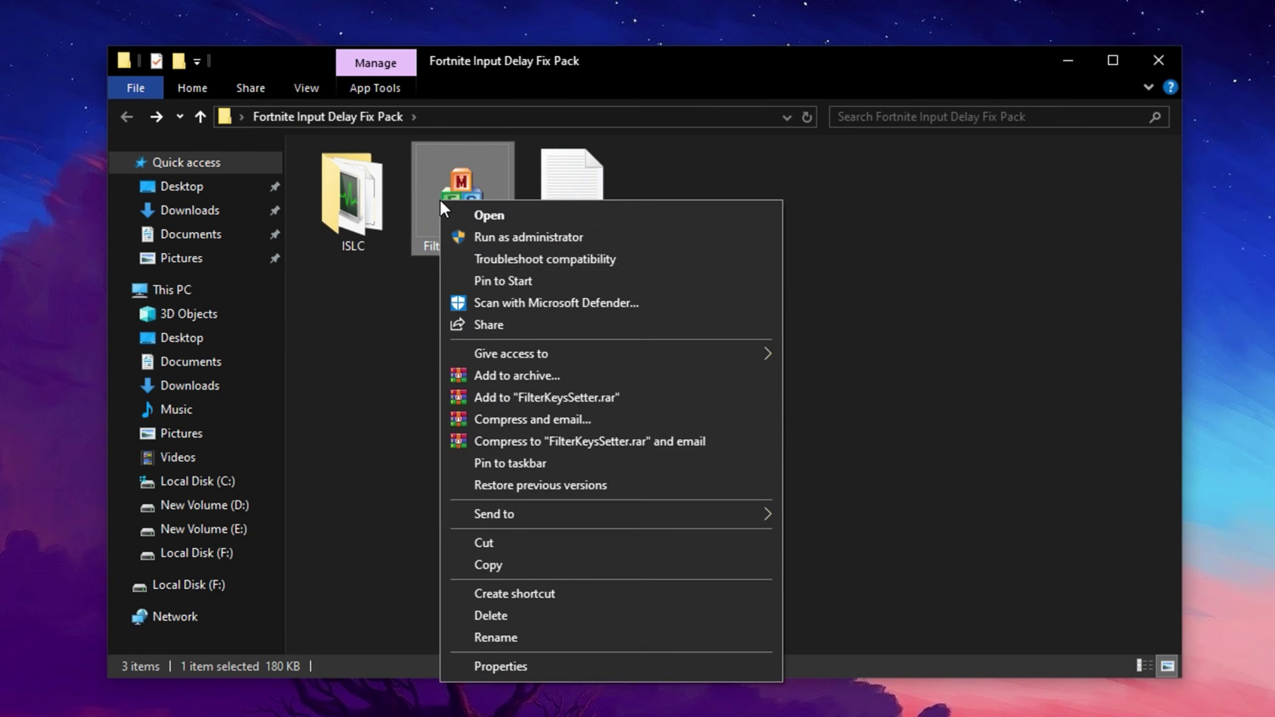
{"action": "left_click", "coordinate": [477, 244]}
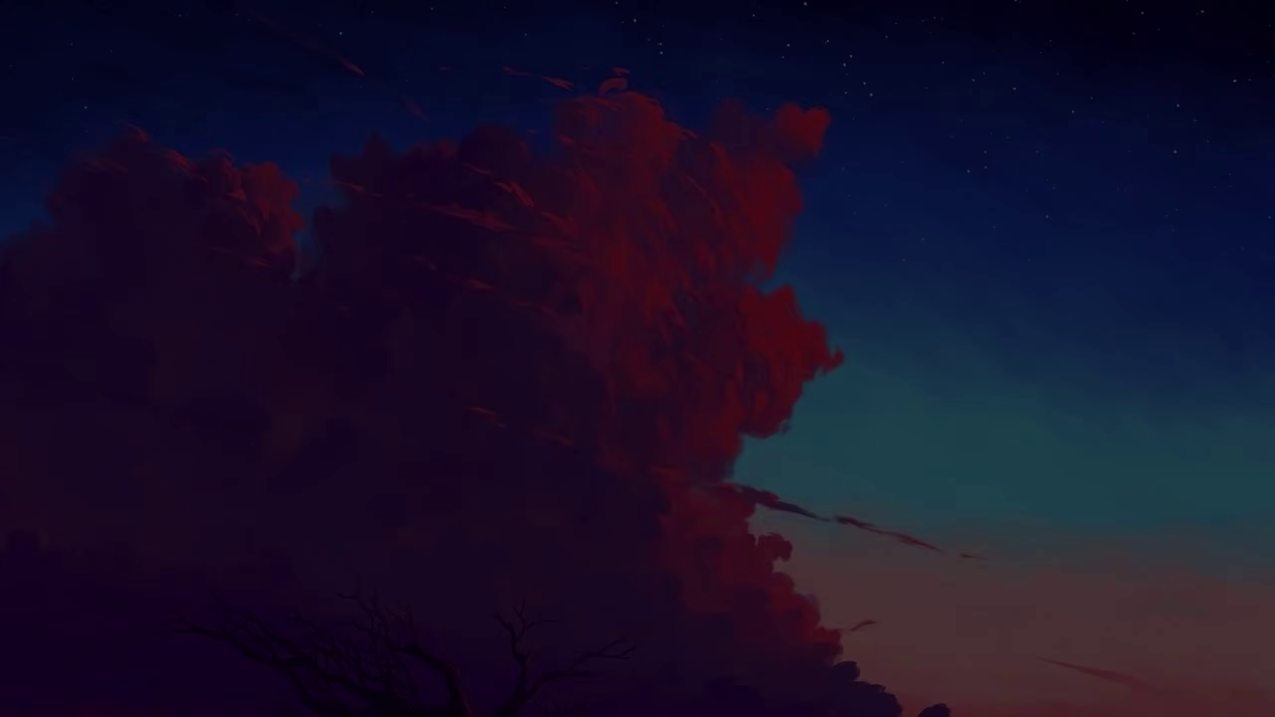
{"action": "left_click", "coordinate": [523, 544]}
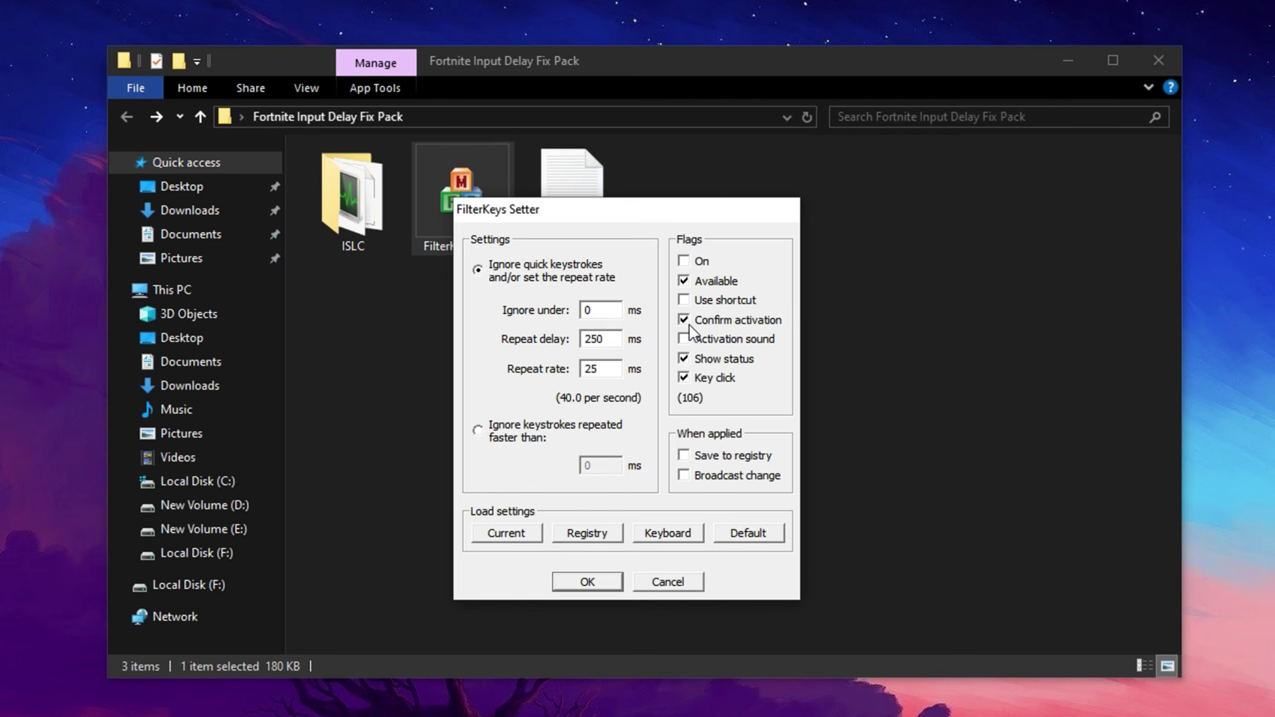
Step: Disable Key click, ignore keystrokes repeated faster than 0 ms, and apply the FilterKeys settings with Save to registry enabled
{"action": "left_click", "coordinate": [685, 376]}
{"action": "double_click", "coordinate": [592, 310]}
{"action": "left_click_drag", "start_coordinate": [608, 340], "coordinate": [571, 340]}
{"action": "left_click_drag", "start_coordinate": [602, 369], "coordinate": [572, 369]}
{"action": "left_click", "coordinate": [621, 426]}
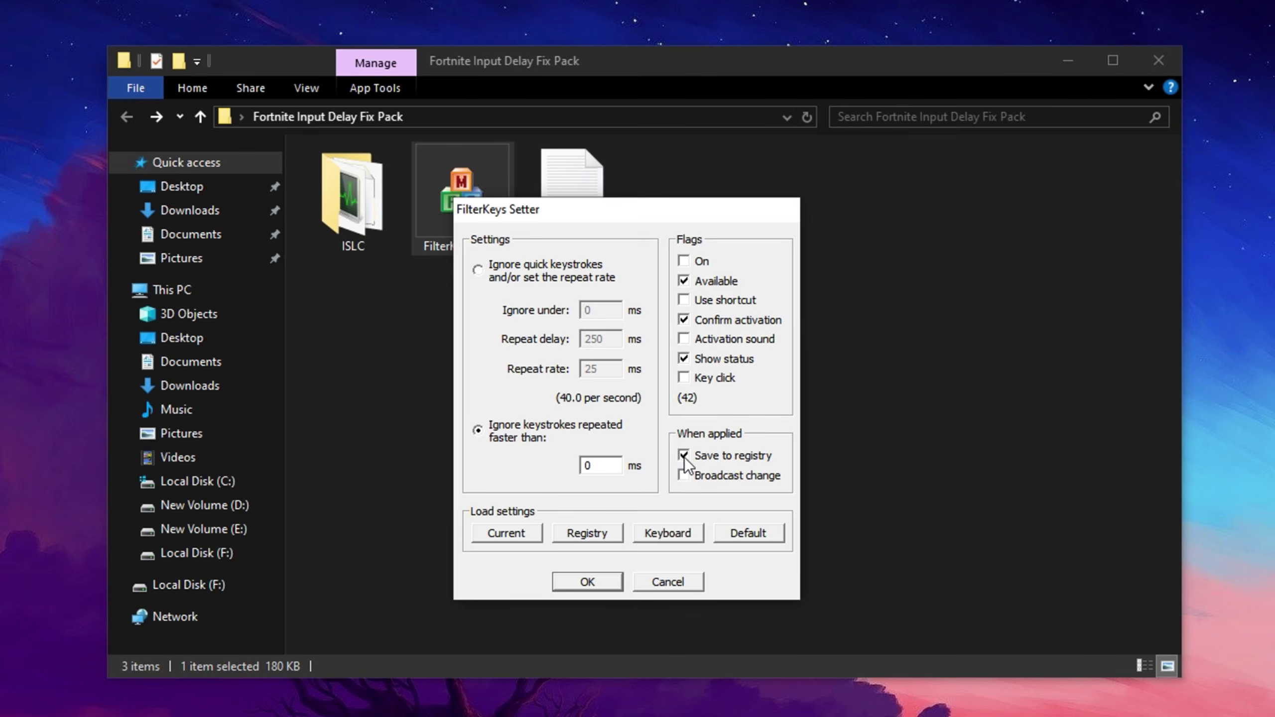
{"action": "left_click", "coordinate": [588, 578]}
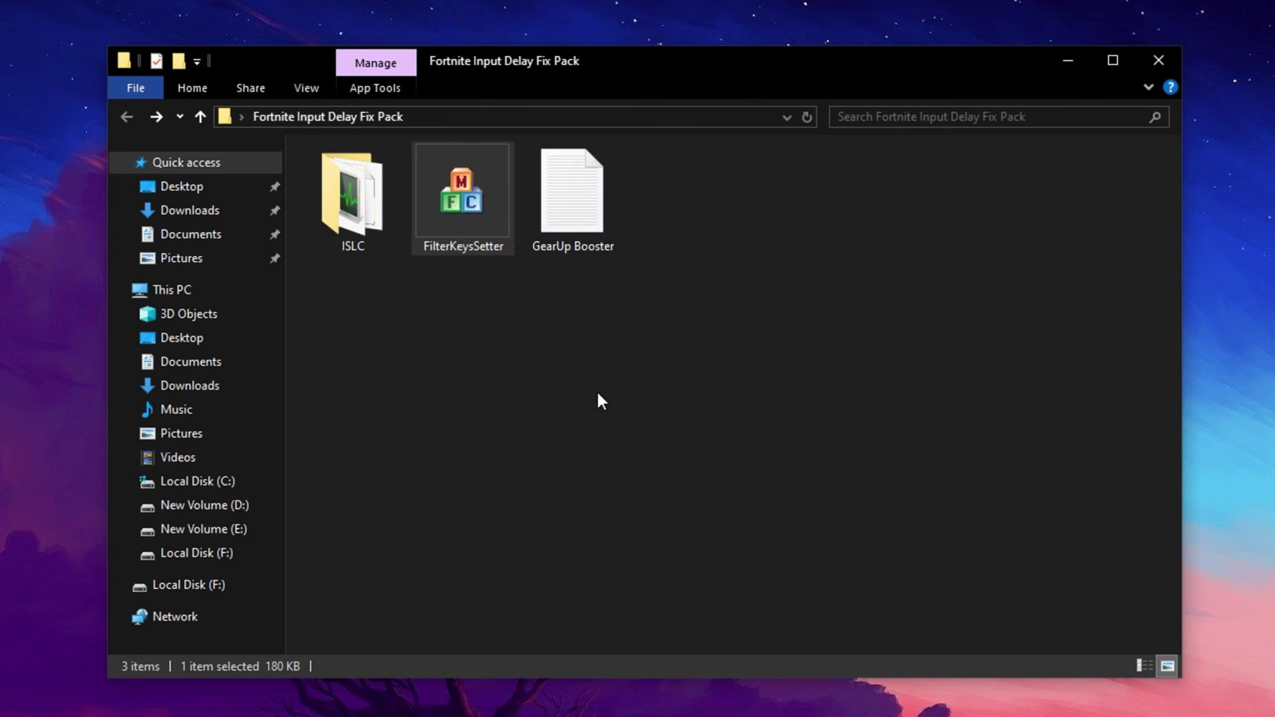
Step: Select the download link in the GearUp Booster text note and close the note
{"action": "left_click", "coordinate": [601, 389]}
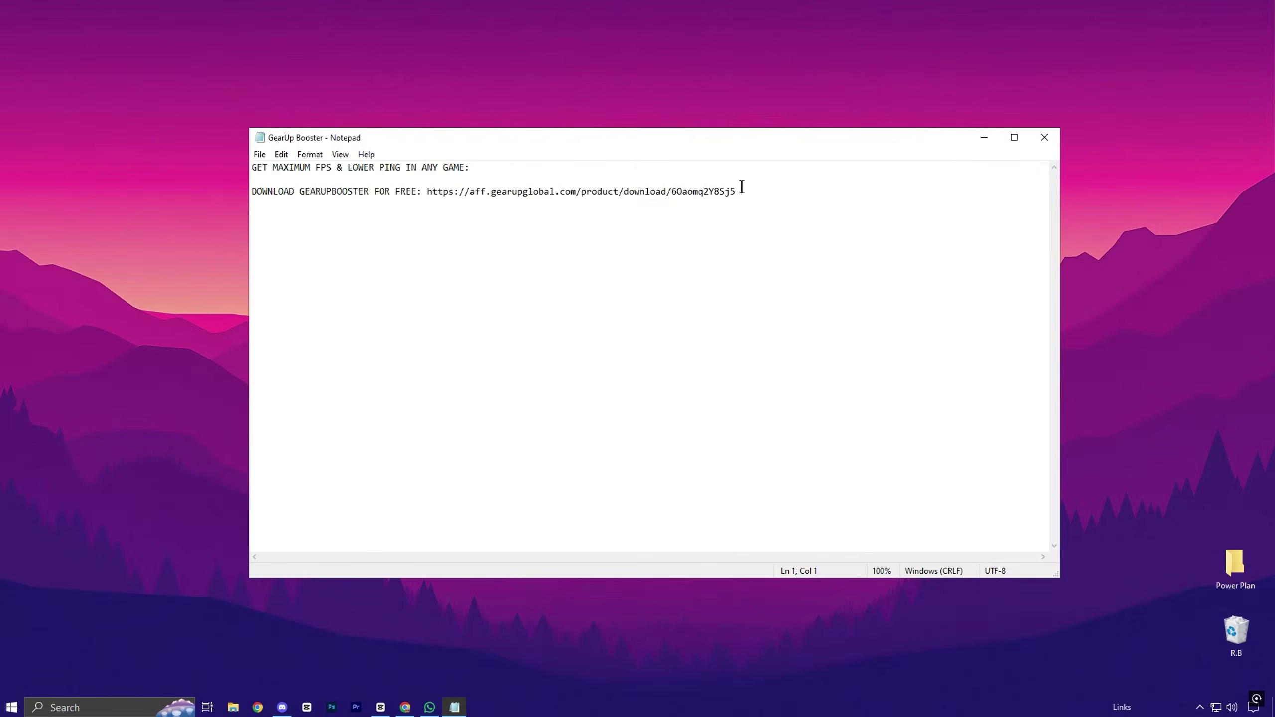
{"action": "left_click_drag", "start_coordinate": [741, 191], "coordinate": [429, 199]}
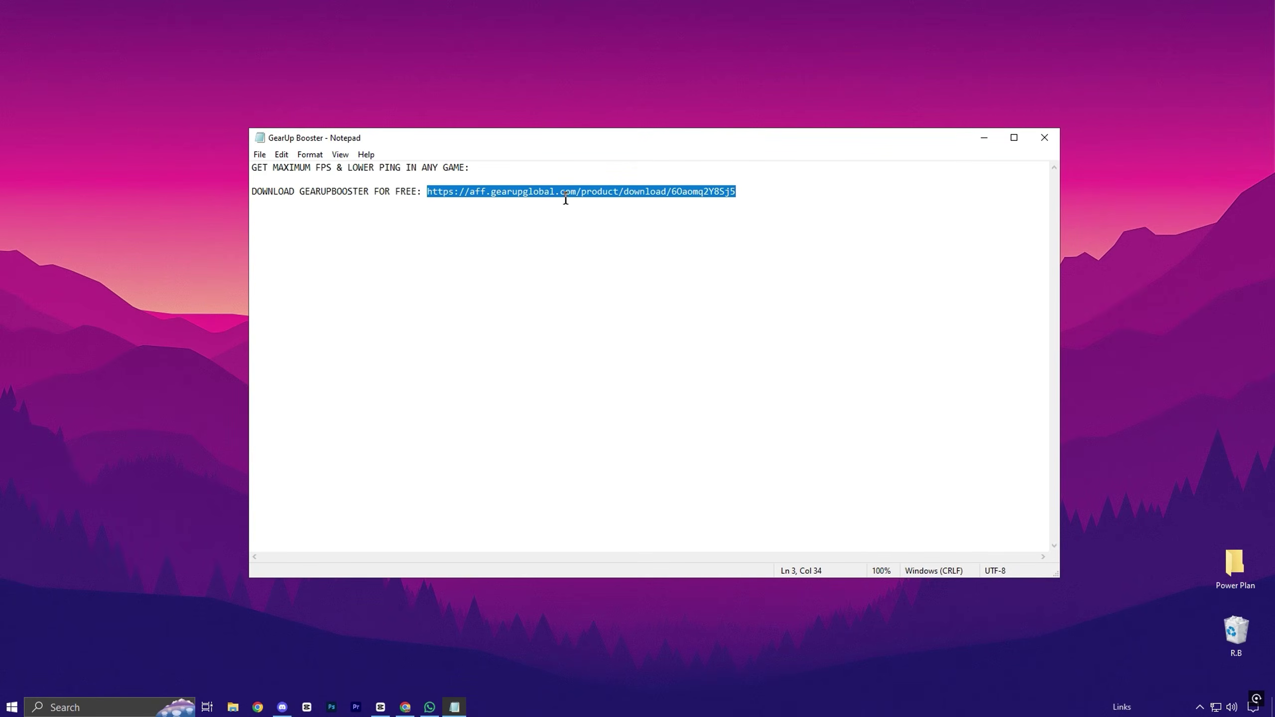
{"action": "left_click", "coordinate": [1044, 137]}
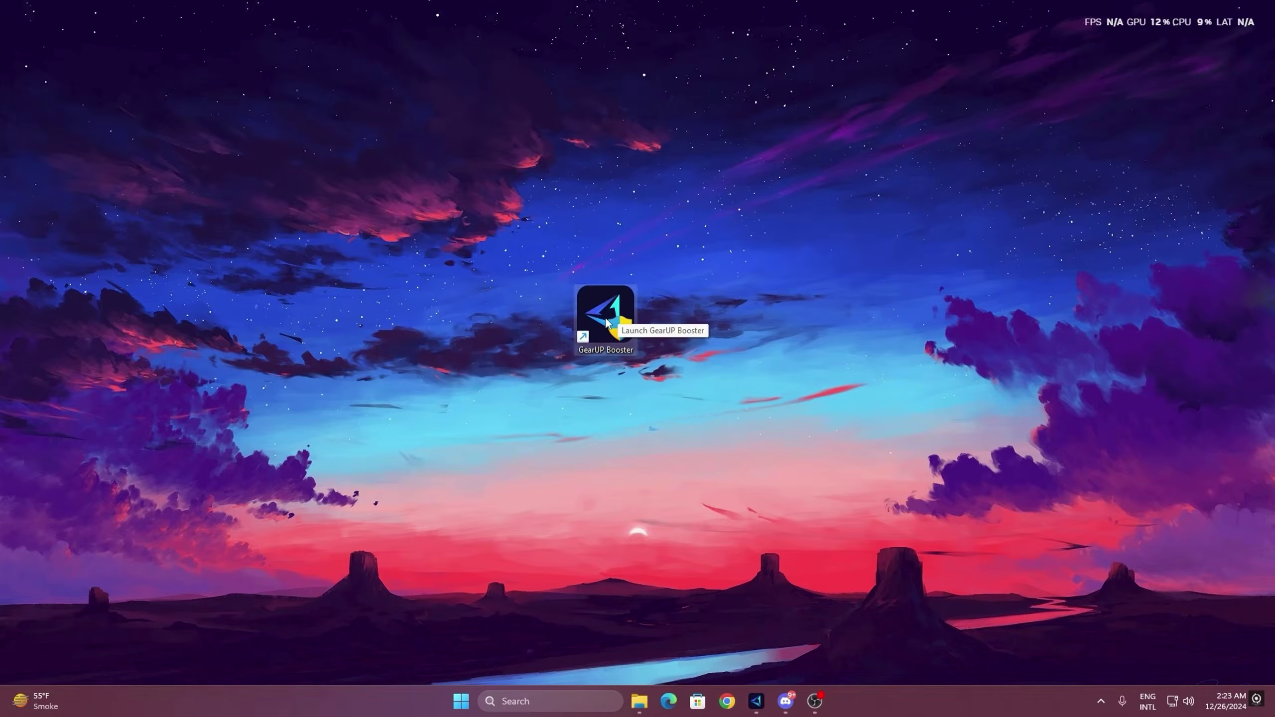
Step: Launch GearUP Booster from the desktop and access the account profile
{"action": "double_click", "coordinate": [580, 306]}
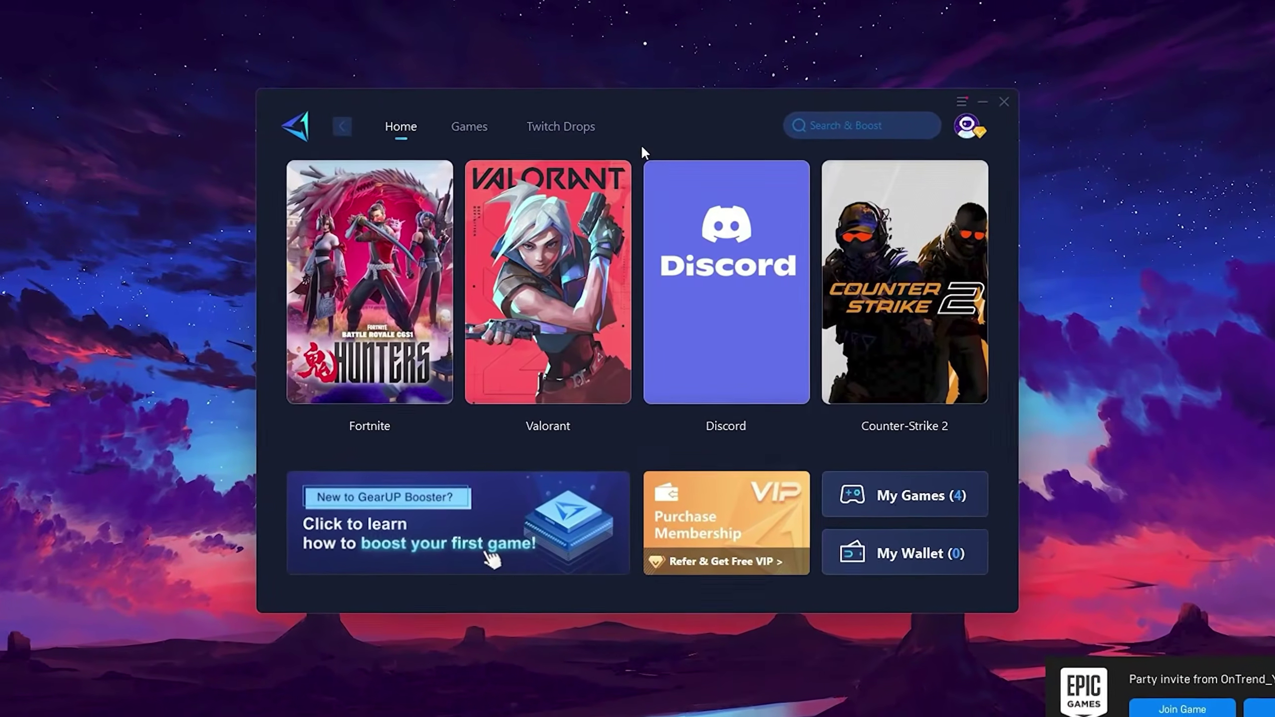
{"action": "left_click", "coordinate": [961, 134]}
{"action": "left_click", "coordinate": [986, 126]}
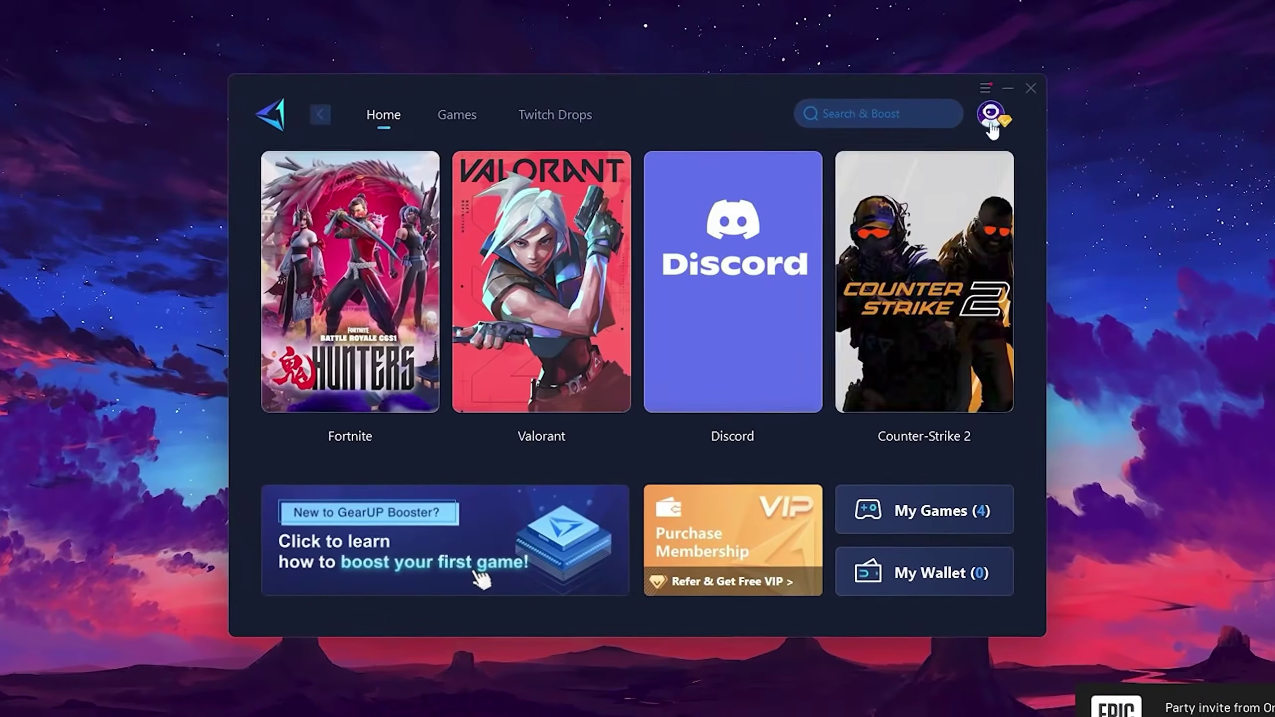
{"action": "left_click", "coordinate": [987, 126]}
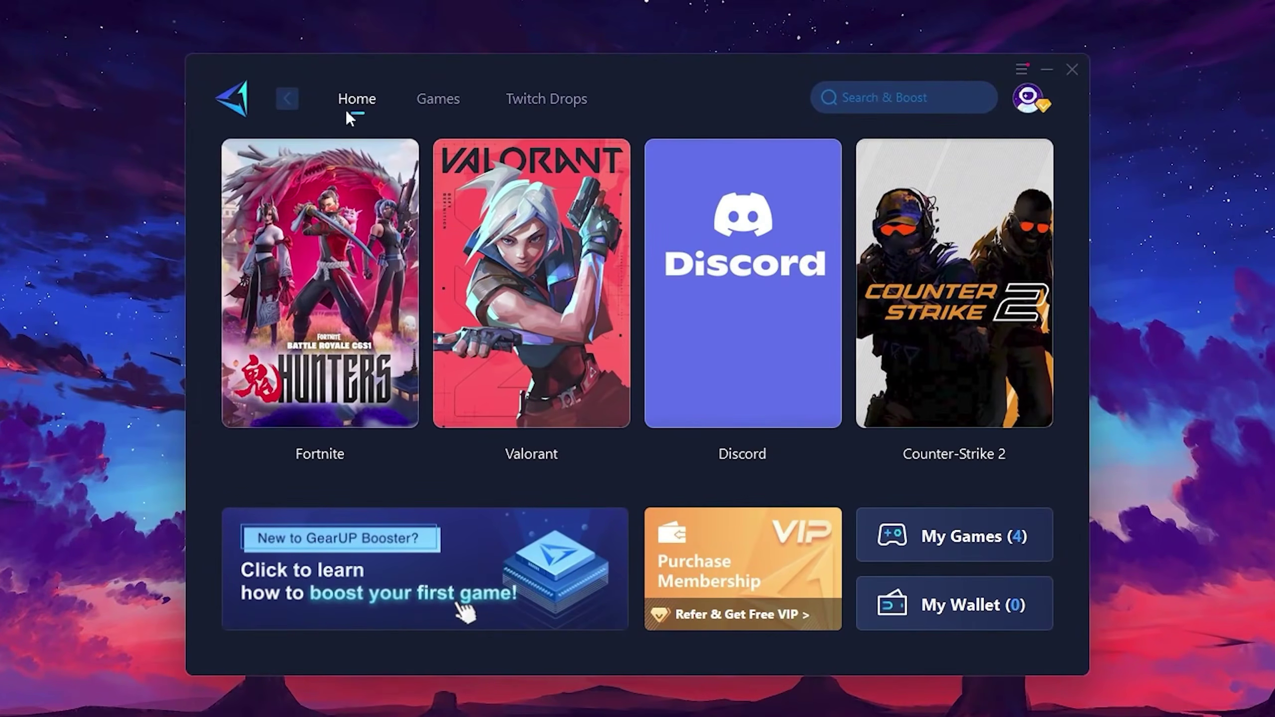
Step: Check the popular games library, return to the home page and start boosting Fortnite
{"action": "mouse_move", "coordinate": [970, 259]}
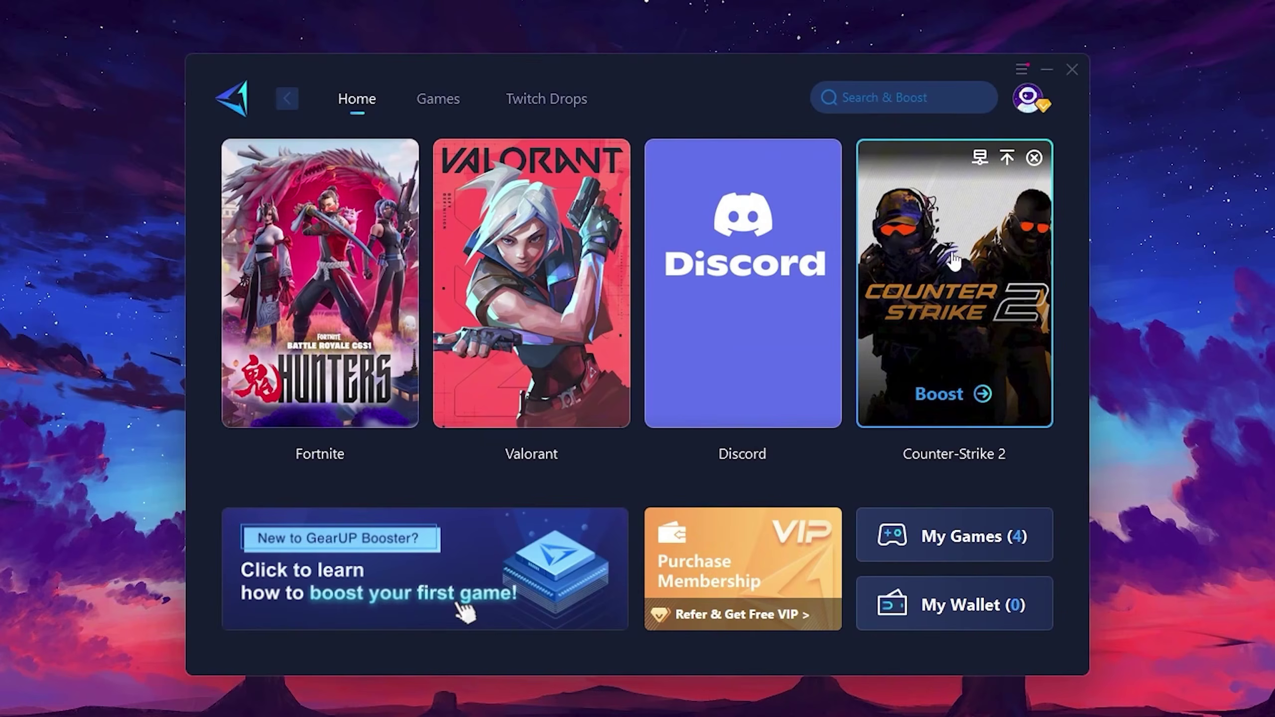
{"action": "left_click", "coordinate": [431, 101]}
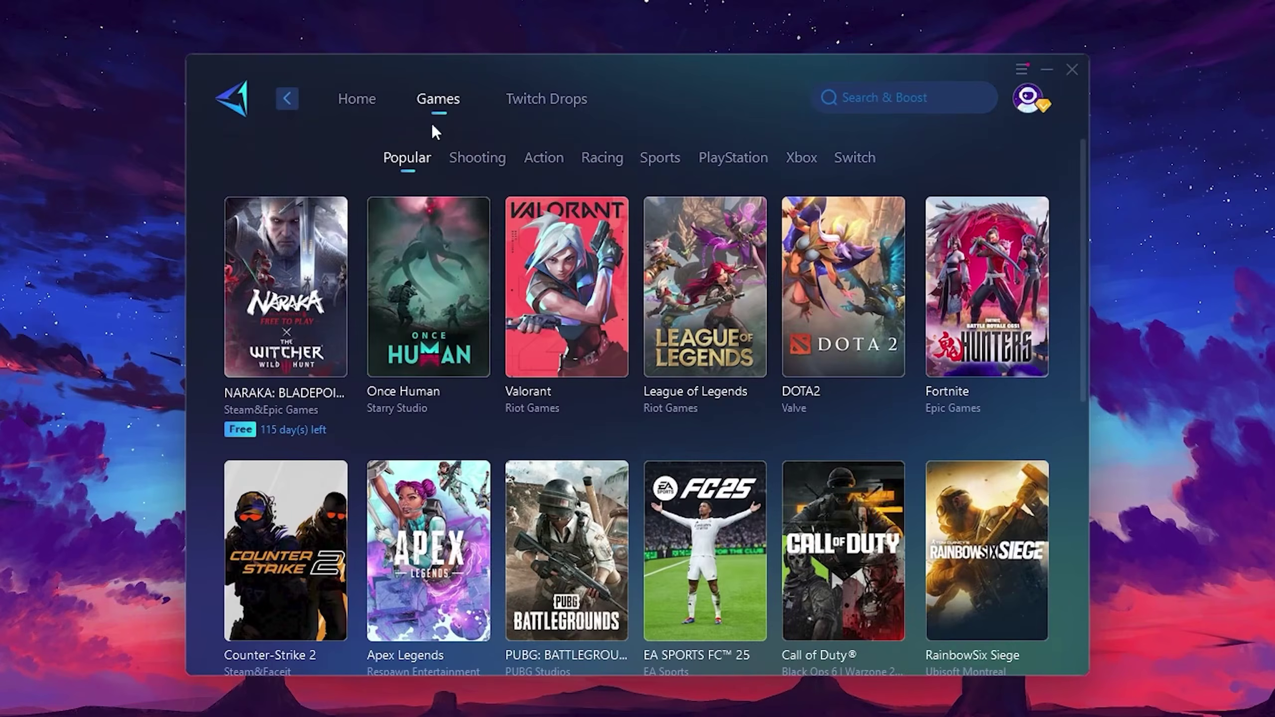
{"action": "mouse_move", "coordinate": [893, 279]}
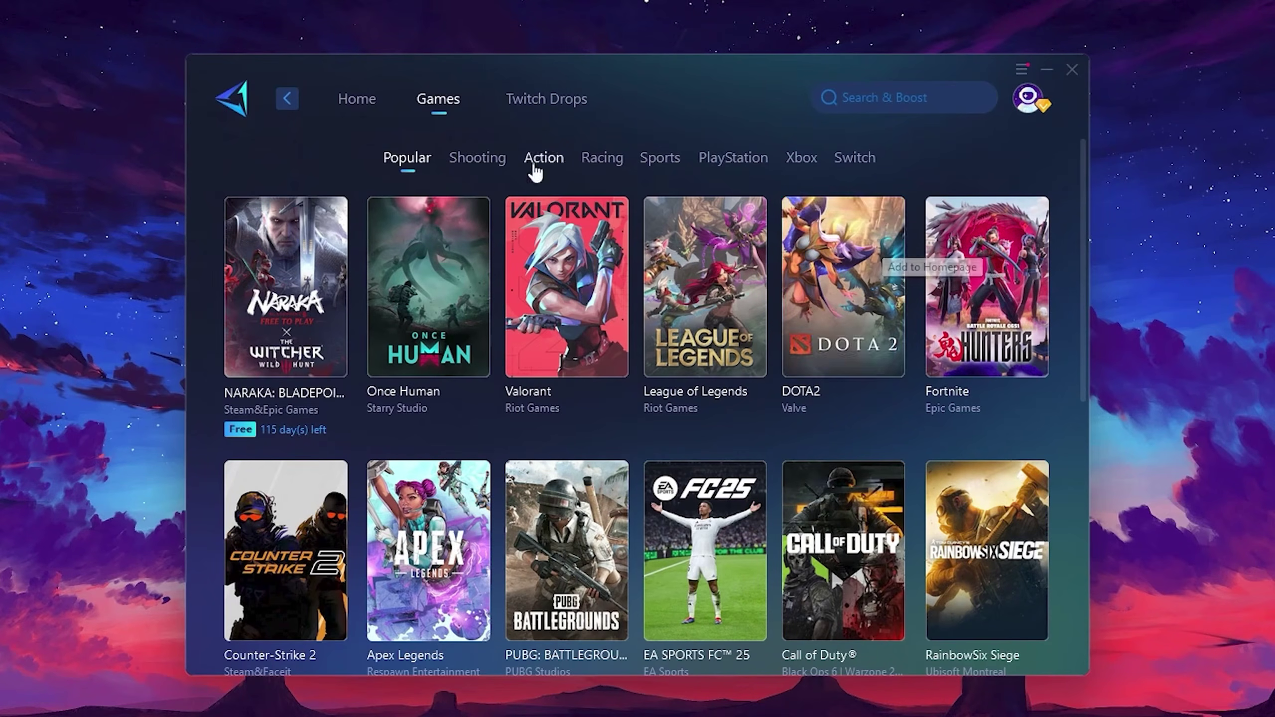
{"action": "left_click", "coordinate": [360, 105]}
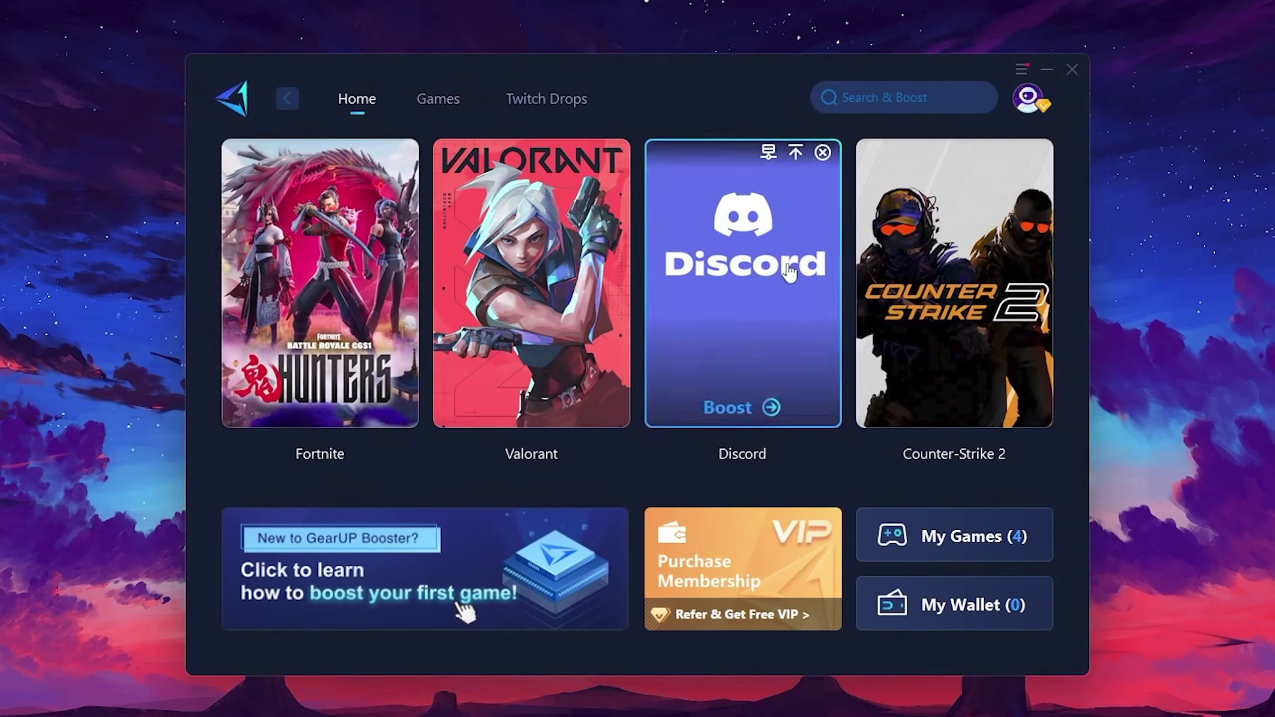
{"action": "mouse_move", "coordinate": [352, 265]}
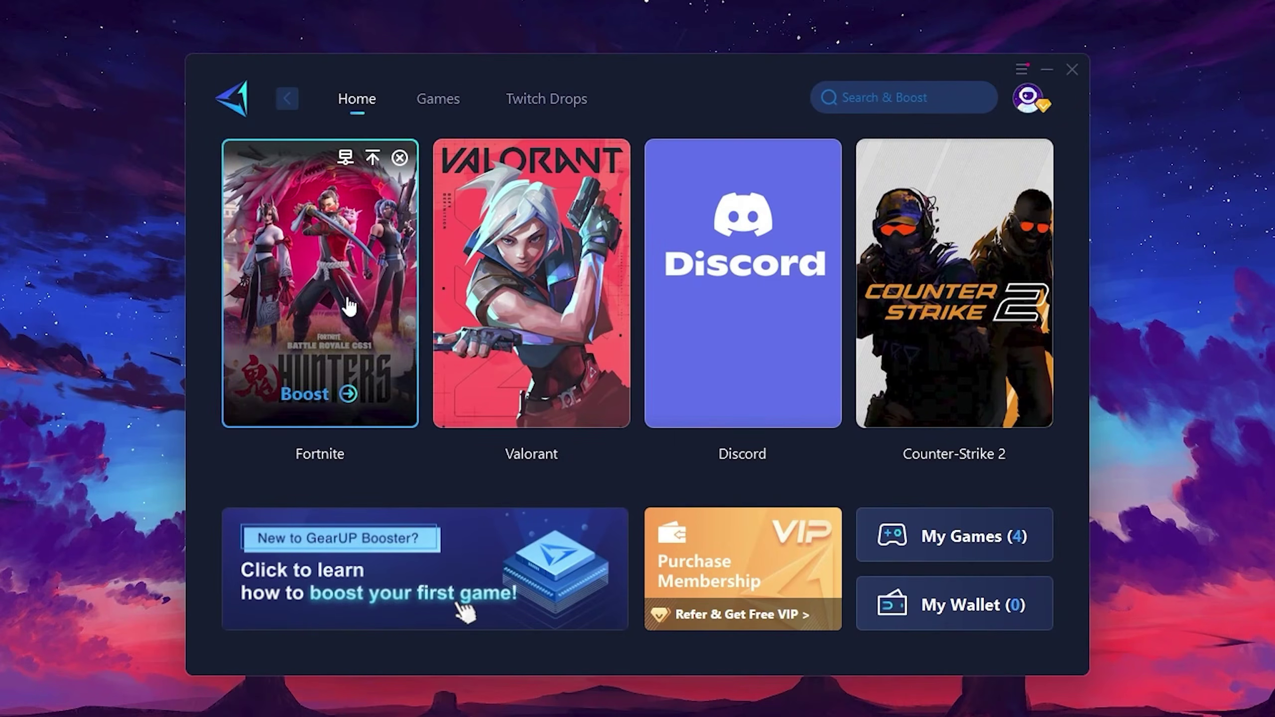
{"action": "left_click", "coordinate": [308, 399]}
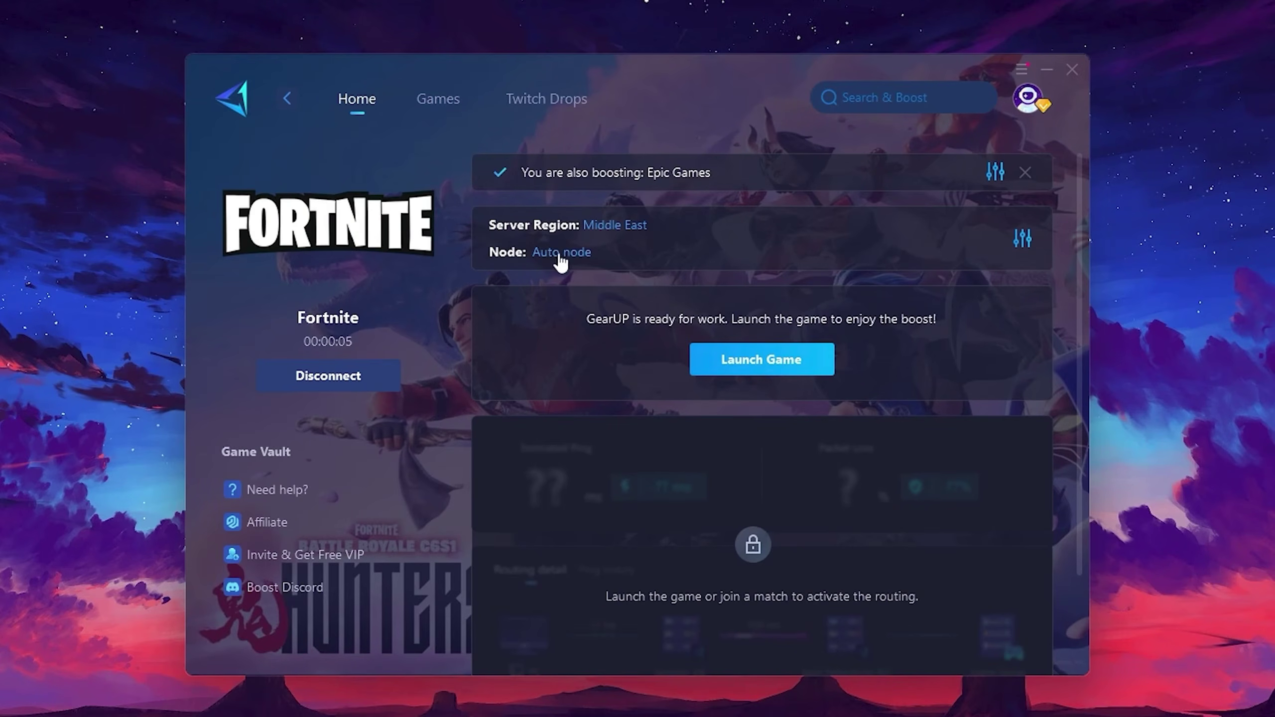
Step: Review the available Fortnite game server regions and close the list with Middle East kept
{"action": "left_click", "coordinate": [621, 224]}
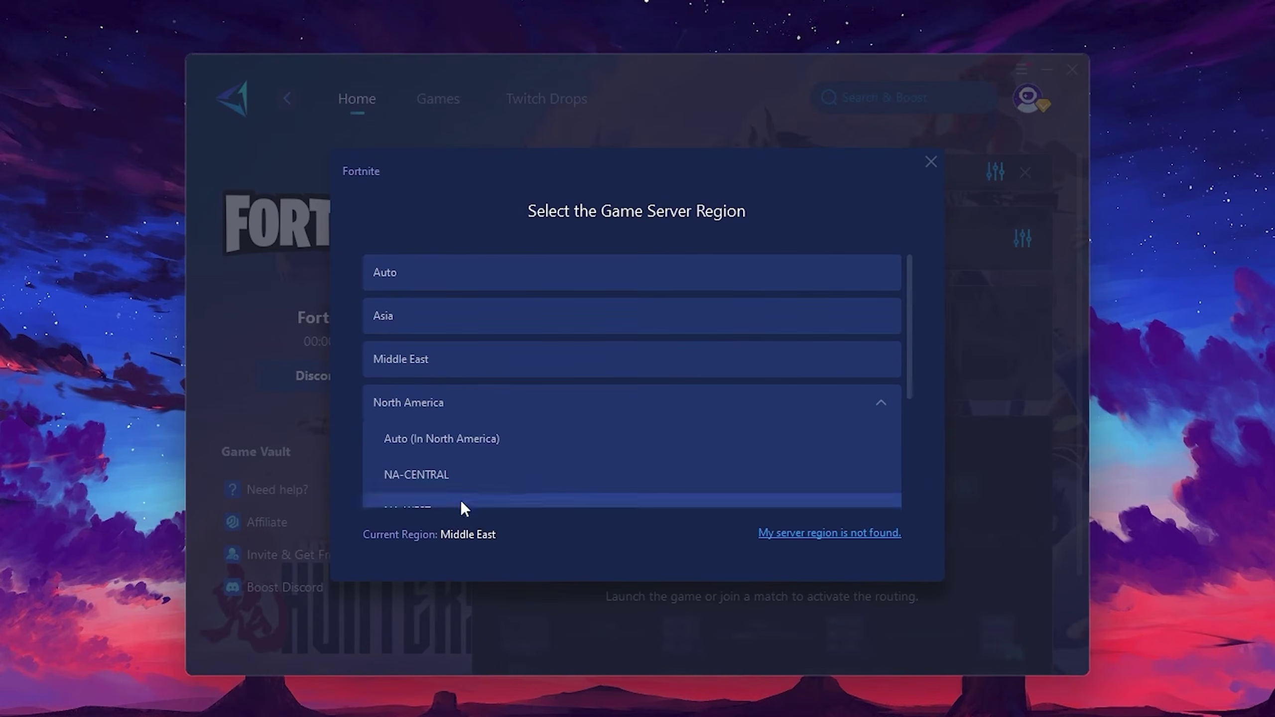
{"action": "scroll", "coordinate": [577, 382], "scroll_direction": "down", "scroll_amount": 2}
{"action": "scroll", "coordinate": [462, 349], "scroll_direction": "up", "scroll_amount": 1}
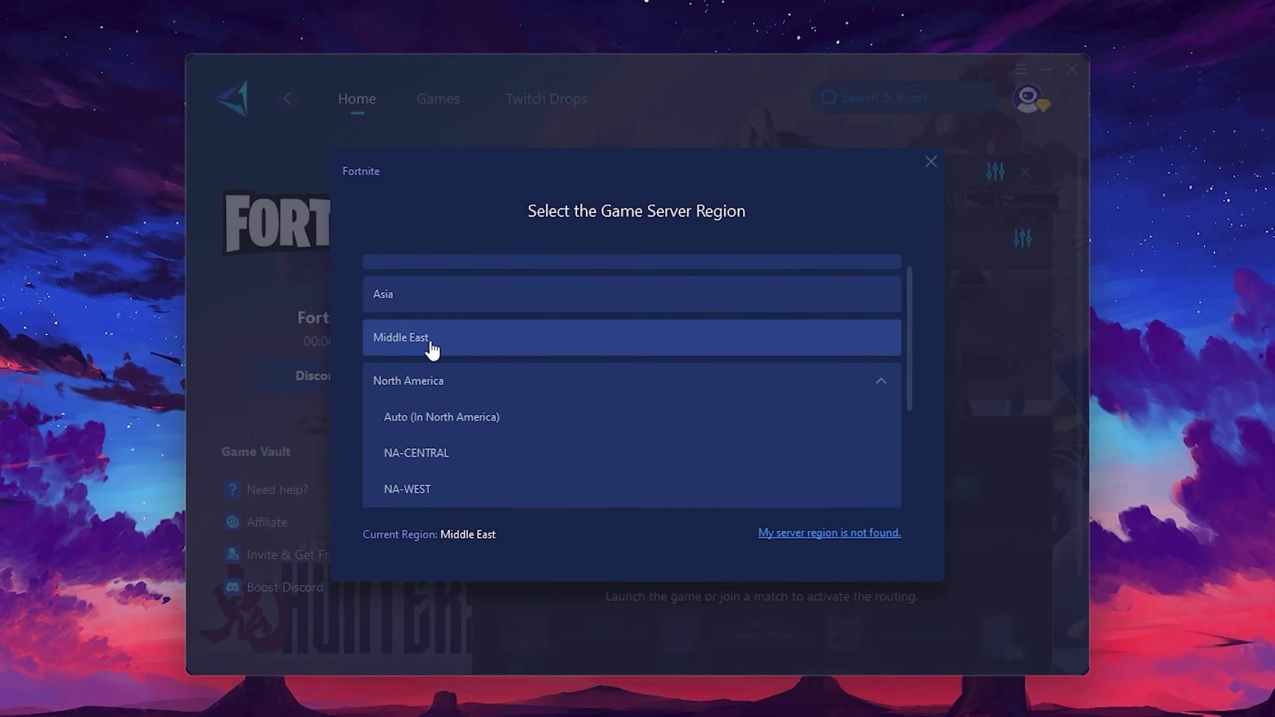
{"action": "left_click", "coordinate": [930, 161]}
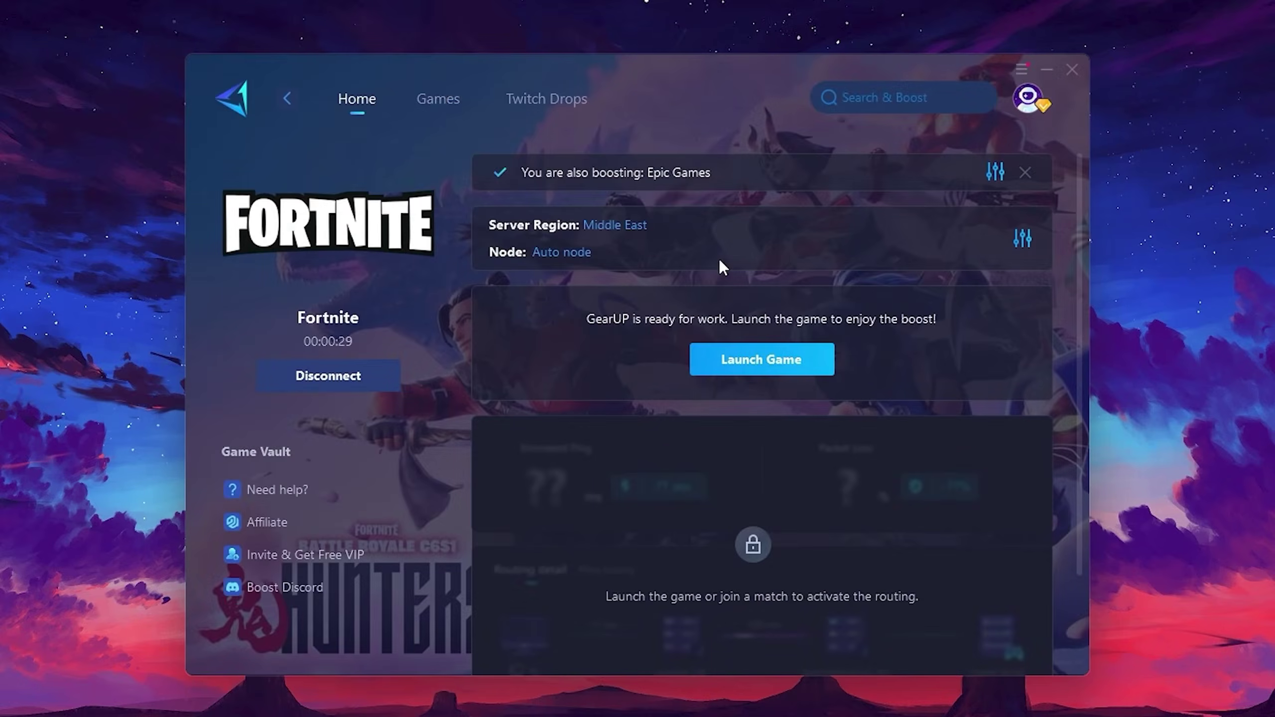
Step: Review the Middle East nodes with their ping and mode, and close the list with Auto node kept
{"action": "left_click", "coordinate": [555, 255]}
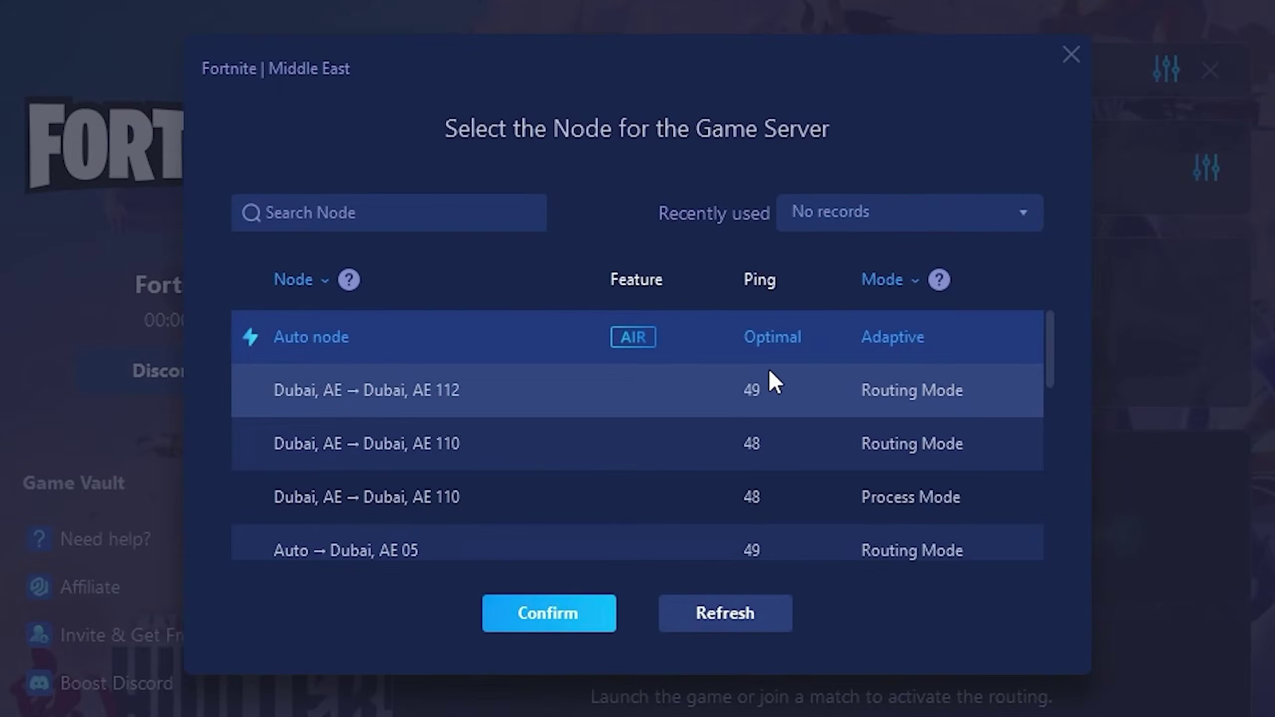
{"action": "scroll", "coordinate": [833, 402], "scroll_direction": "down", "scroll_amount": 2}
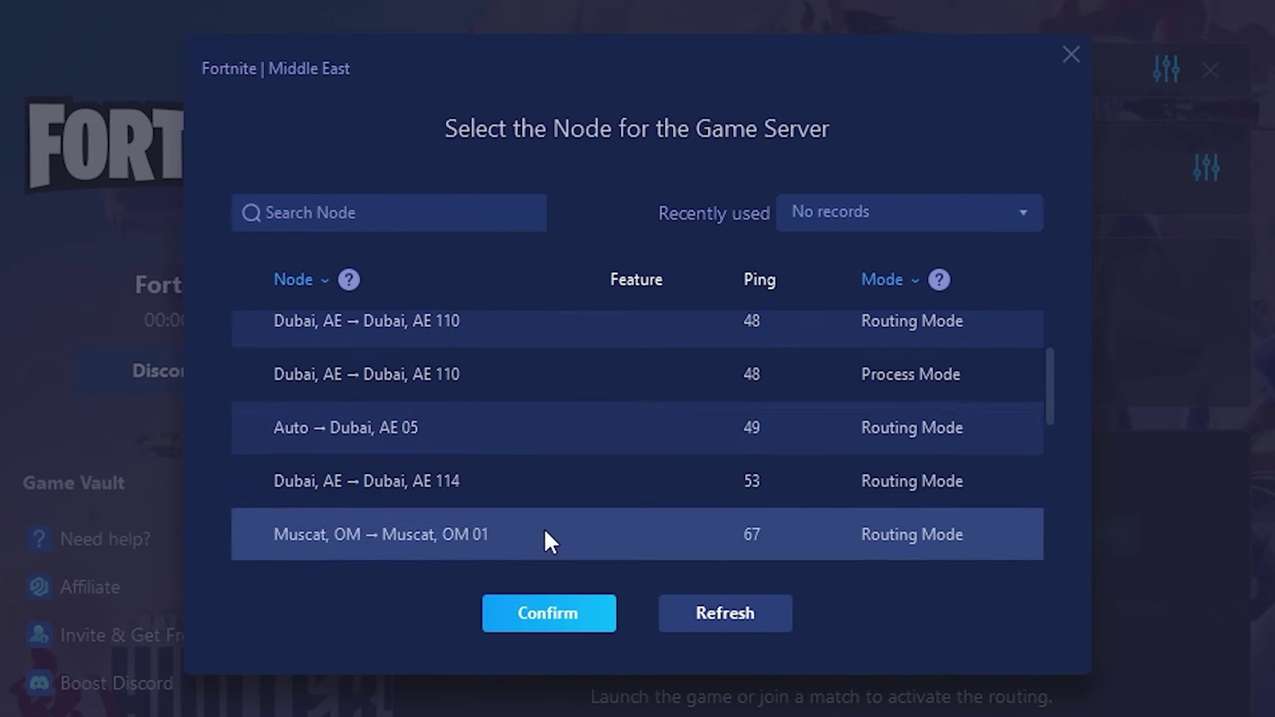
{"action": "scroll", "coordinate": [727, 407], "scroll_direction": "up", "scroll_amount": 2}
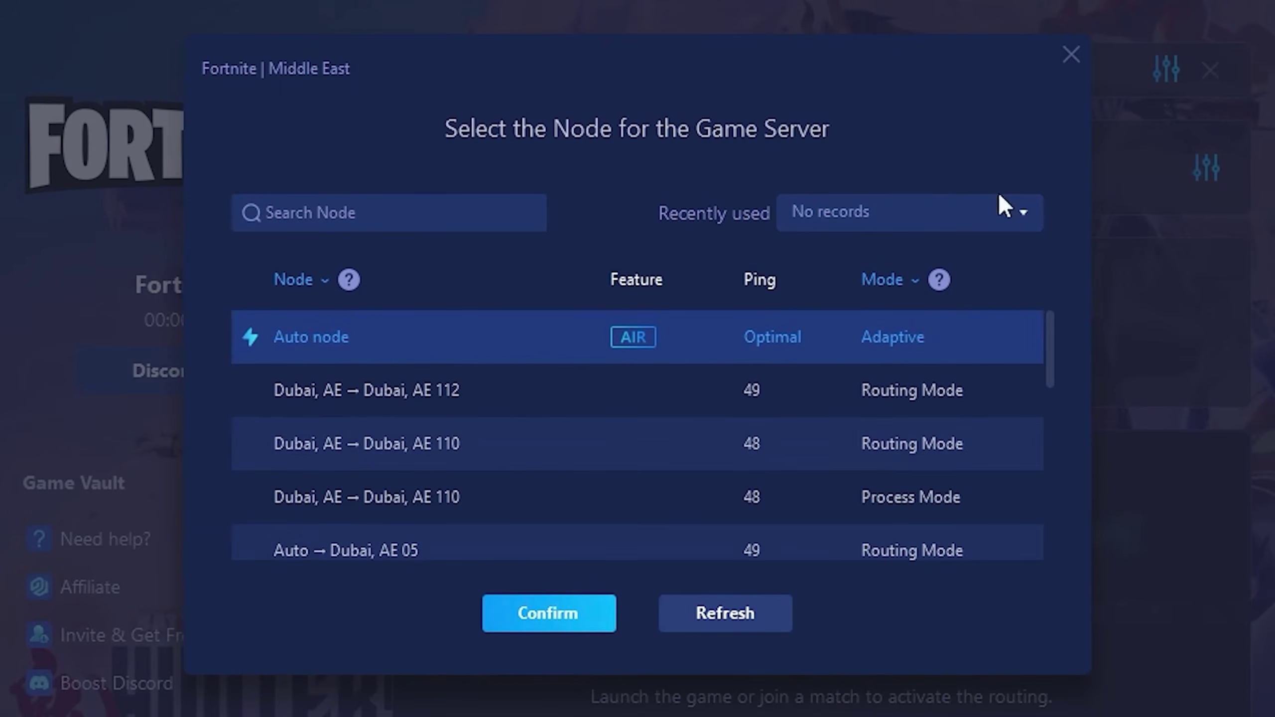
{"action": "left_click", "coordinate": [1075, 59]}
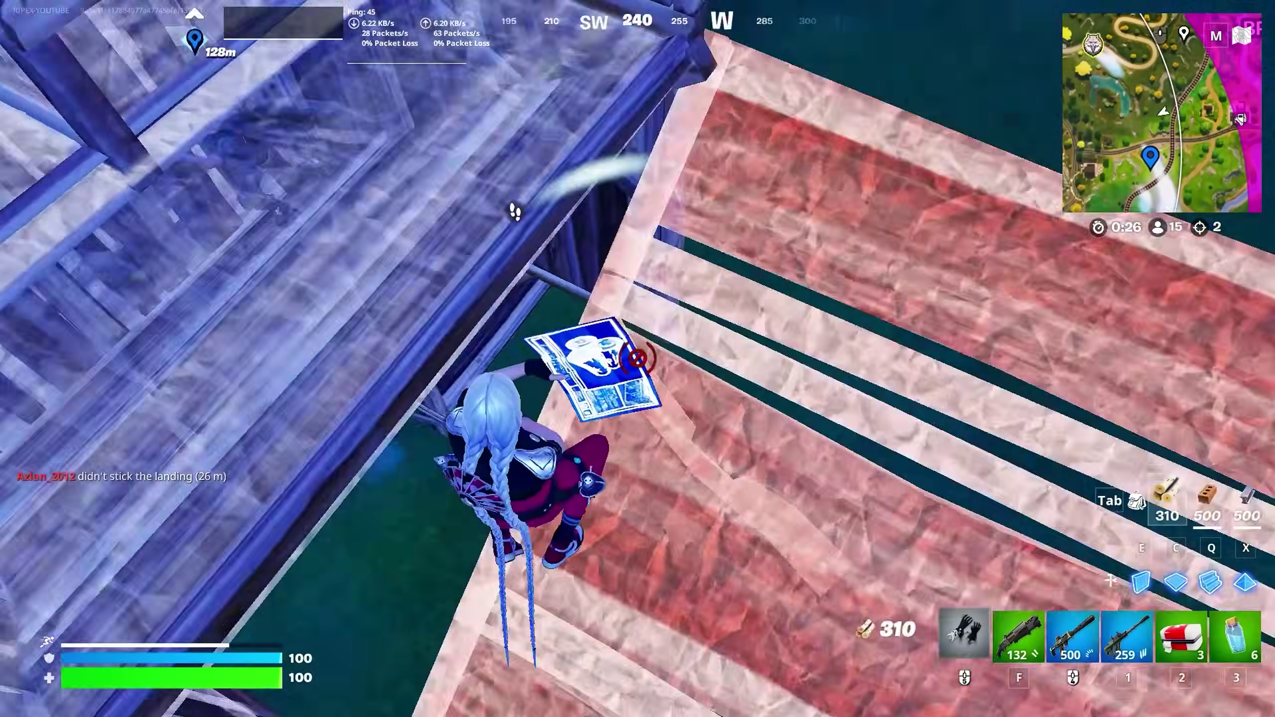
{"action": "key", "text": "f"}
{"action": "key", "text": "c"}
{"action": "left_click", "coordinate": [637, 357]}
{"action": "left_click", "coordinate": [636, 357]}
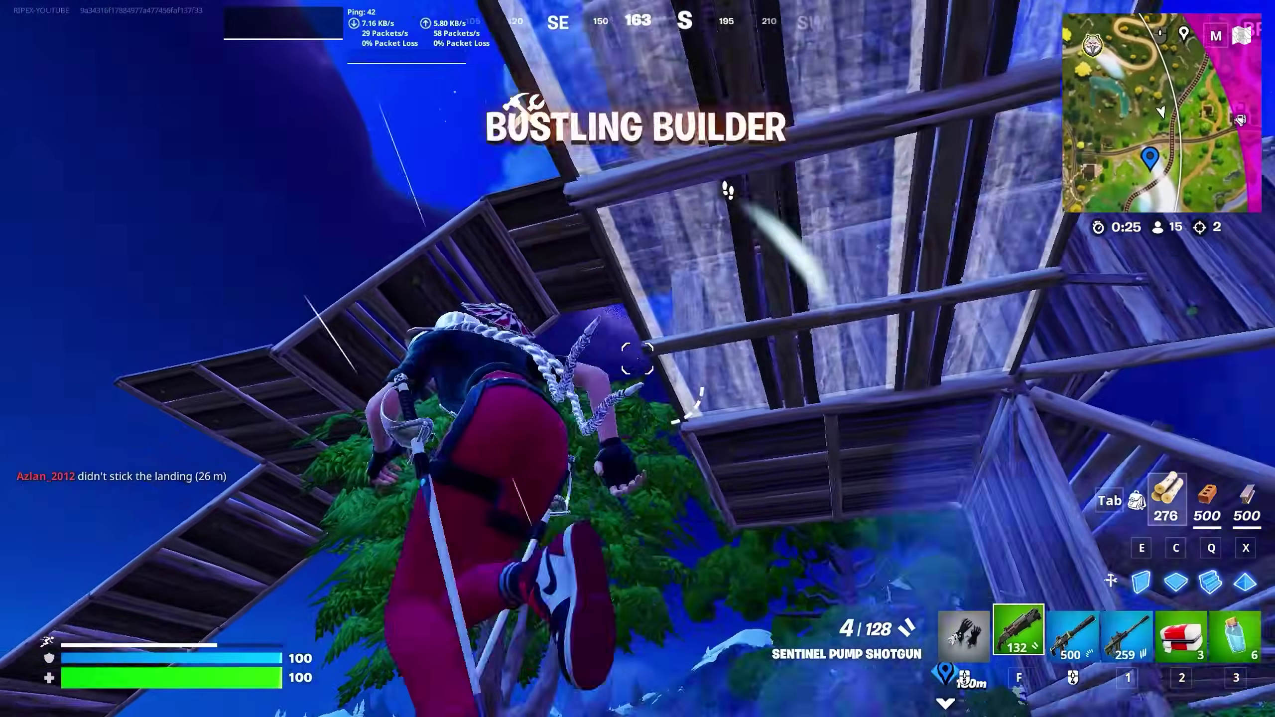
{"action": "left_click", "coordinate": [636, 357]}
{"action": "left_click", "coordinate": [636, 358]}
{"action": "left_click", "coordinate": [637, 357]}
{"action": "left_click", "coordinate": [637, 357]}
{"action": "left_click", "coordinate": [636, 357]}
{"action": "key", "text": "f"}
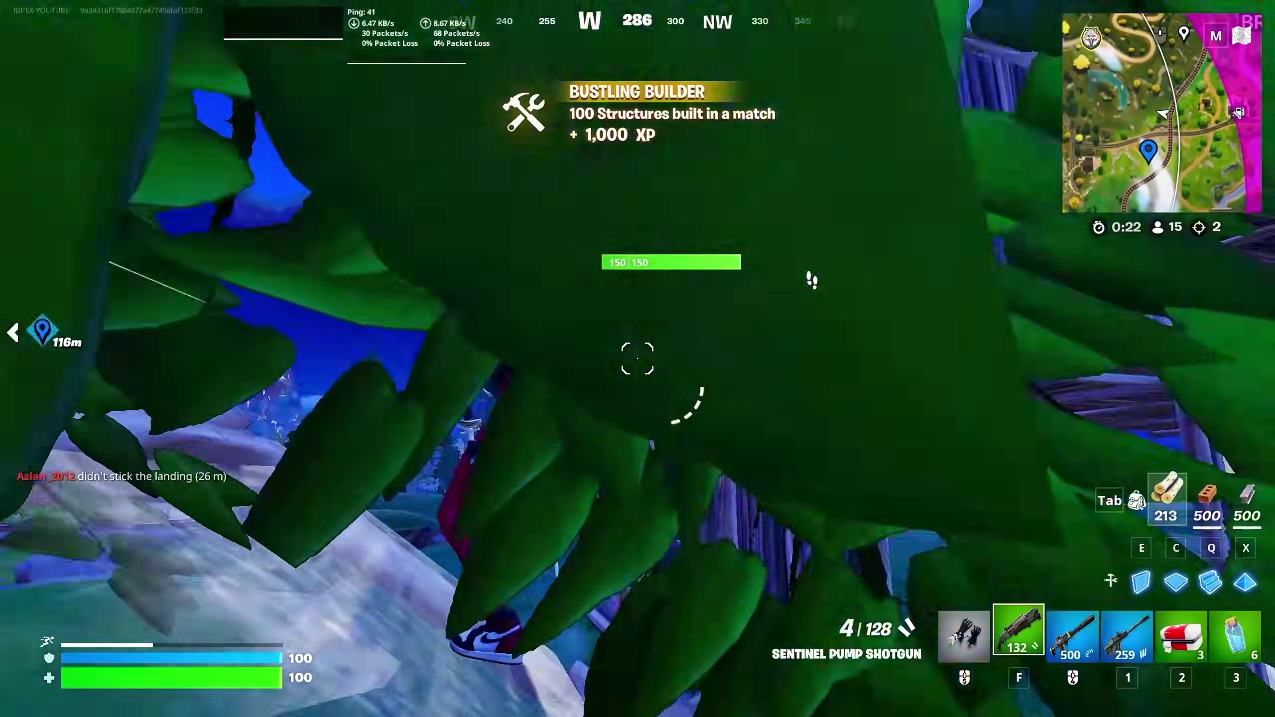
{"action": "key", "text": "c"}
{"action": "left_click", "coordinate": [637, 358]}
{"action": "left_click", "coordinate": [636, 357]}
{"action": "key", "text": "f"}
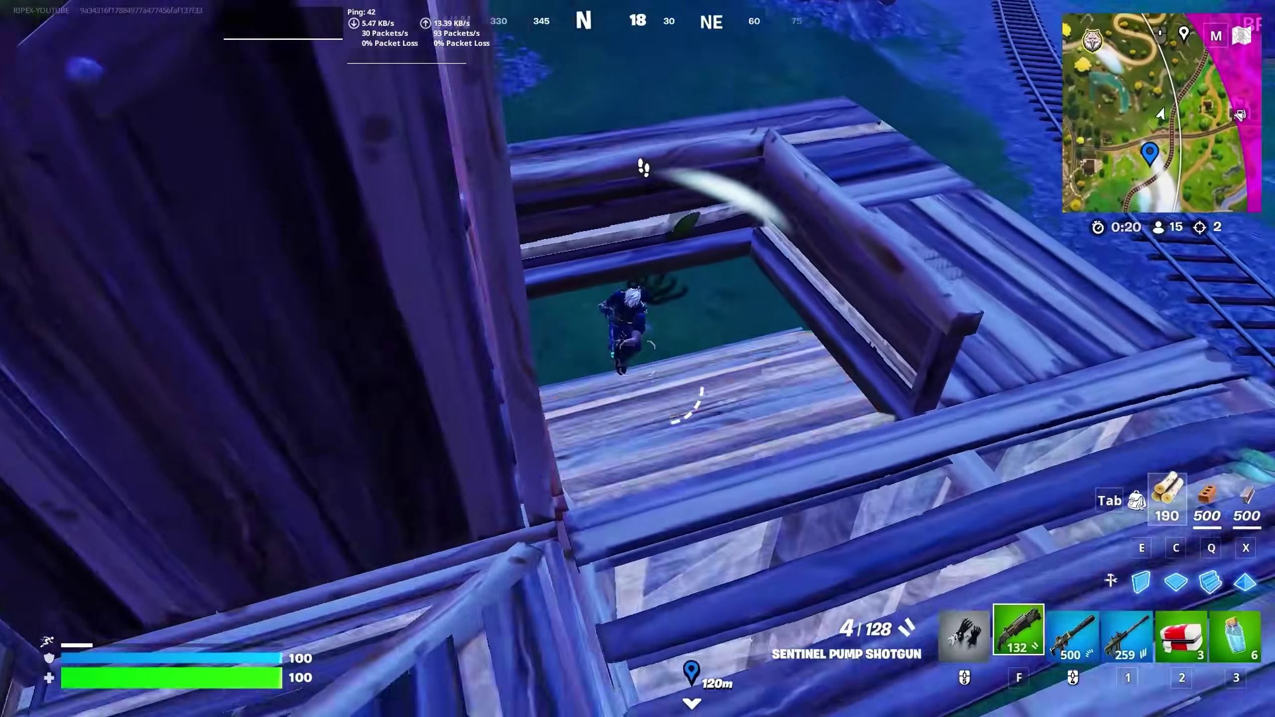
{"action": "left_click", "coordinate": [636, 357]}
{"action": "key", "text": "c"}
{"action": "left_click", "coordinate": [636, 358]}
{"action": "key", "text": "f"}
{"action": "key", "text": "c"}
{"action": "left_click", "coordinate": [637, 358]}
{"action": "key", "text": "f"}
{"action": "key", "text": "c"}
{"action": "left_click", "coordinate": [637, 358]}
{"action": "key", "text": "f"}
{"action": "left_click", "coordinate": [636, 358]}
{"action": "left_click", "coordinate": [636, 358]}
{"action": "left_click", "coordinate": [636, 358]}
{"action": "left_click", "coordinate": [637, 357]}
{"action": "key", "text": "c"}
{"action": "left_click", "coordinate": [637, 358]}
{"action": "key", "text": "f"}
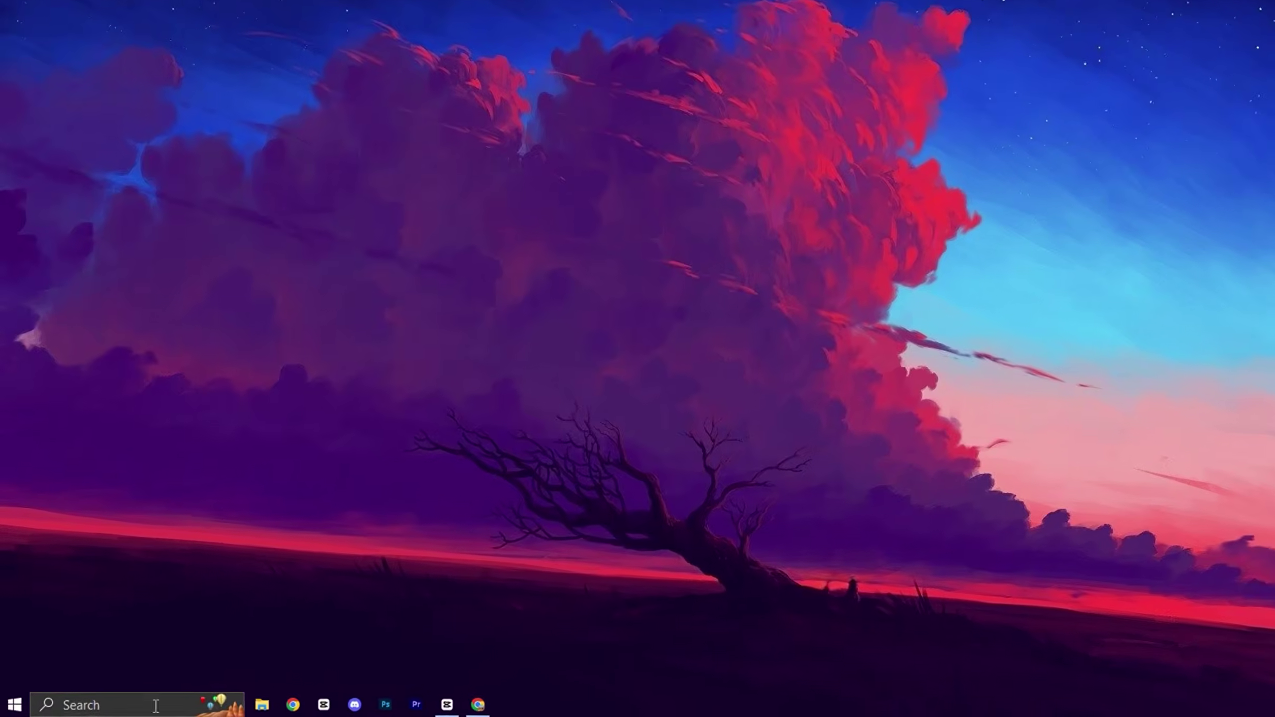
Step: Search Windows for "mouse" and open Mouse settings
{"action": "left_click", "coordinate": [131, 705]}
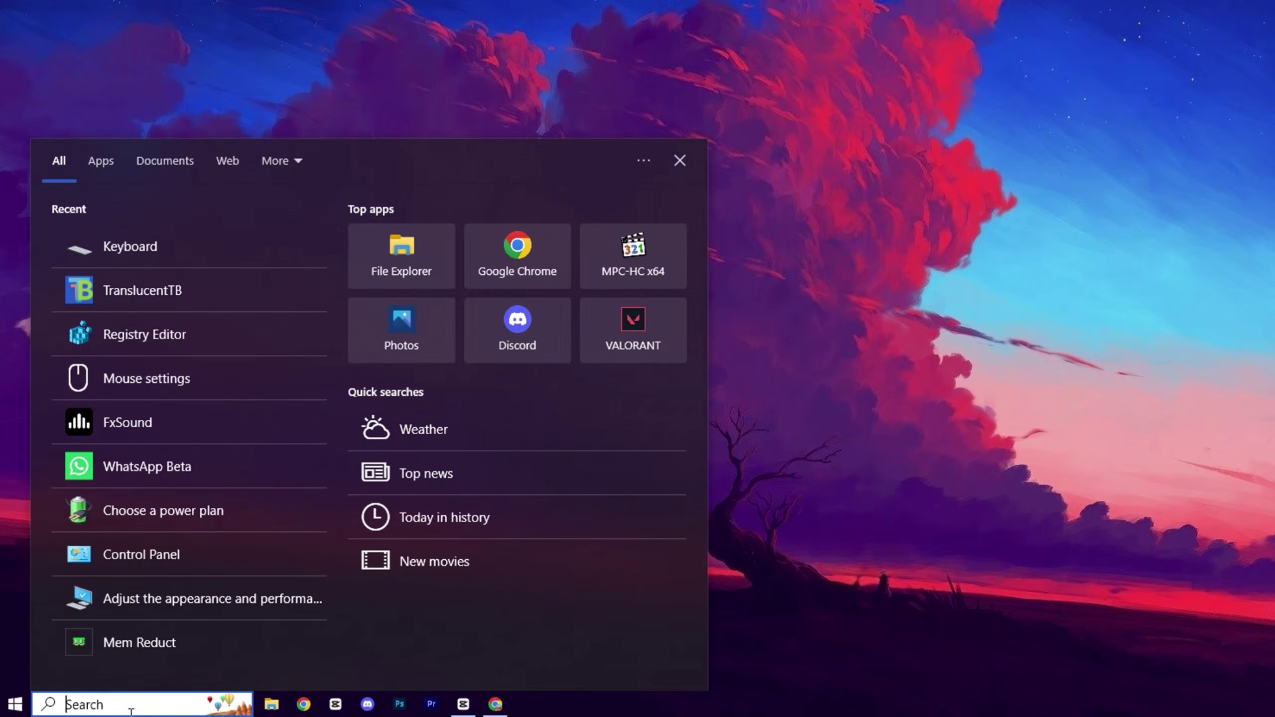
{"action": "type", "text": "c"}
{"action": "key", "text": "BackSpace"}
{"action": "type", "text": "mouse"}
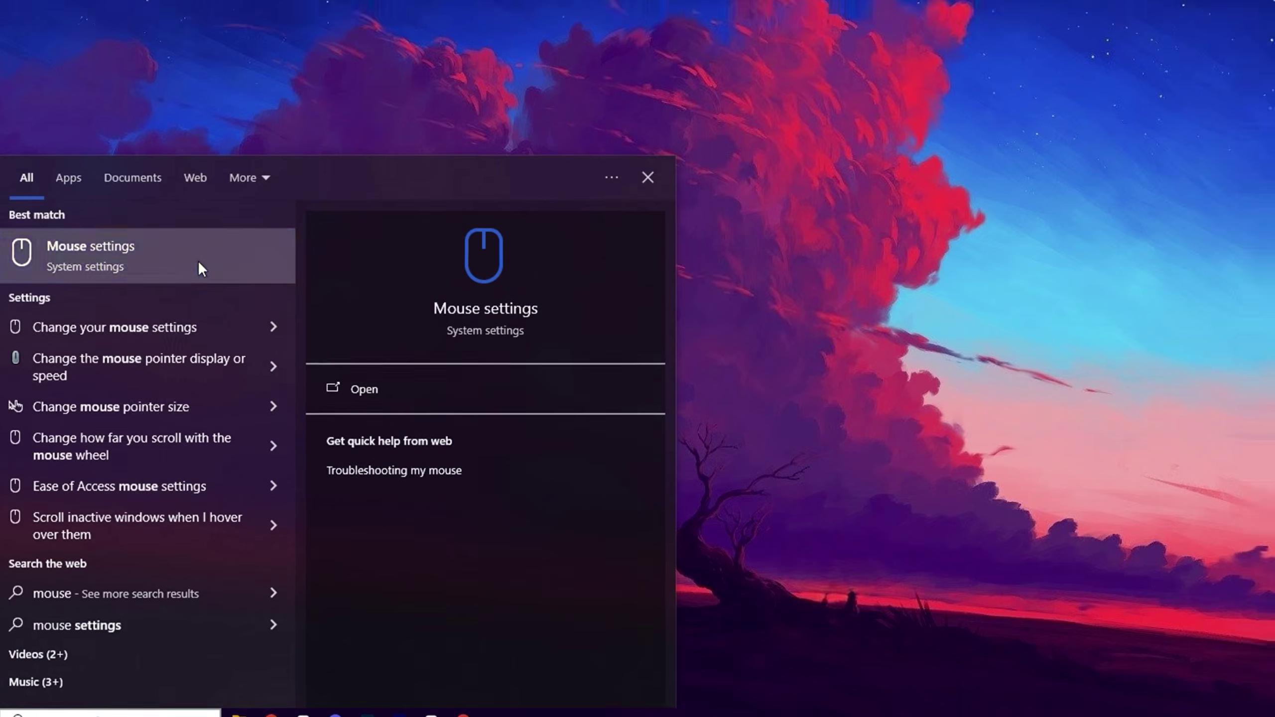
{"action": "left_click", "coordinate": [234, 242]}
Step: Open the additional mouse options and move the Mouse Properties dialog over the middle of the Settings window
{"action": "scroll", "coordinate": [615, 321], "scroll_direction": "down", "scroll_amount": 4}
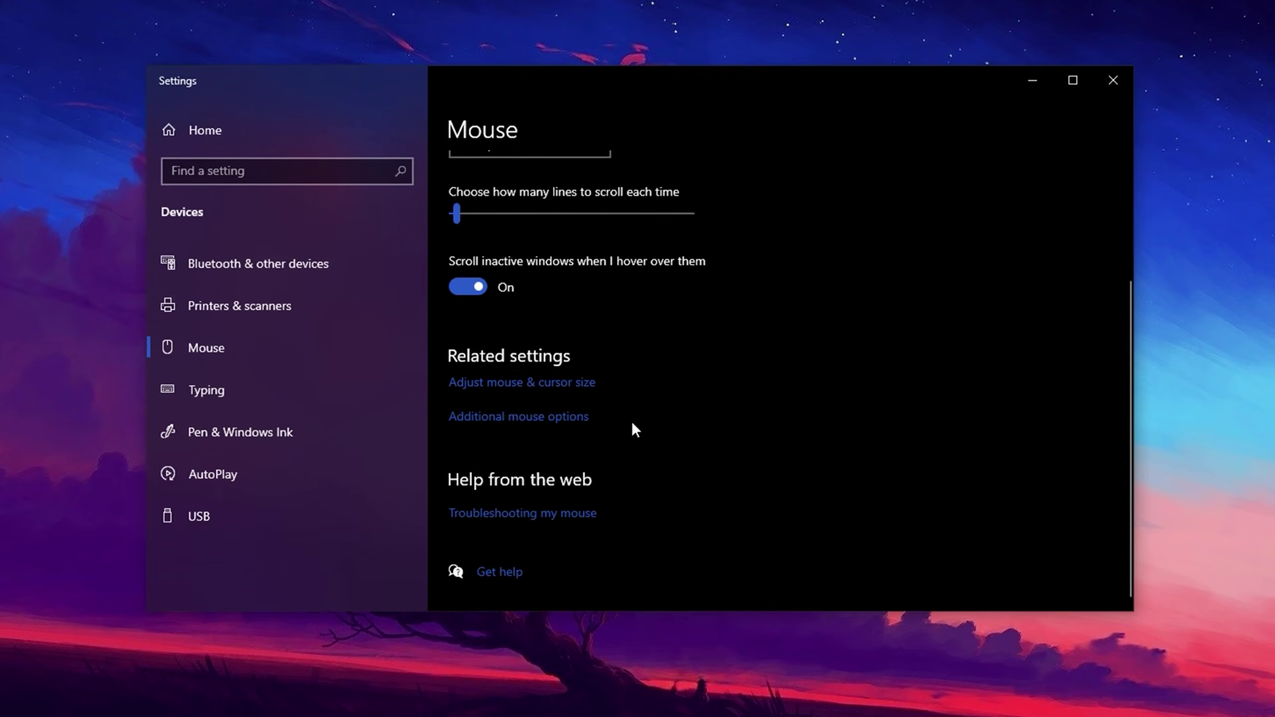
{"action": "left_click", "coordinate": [511, 420]}
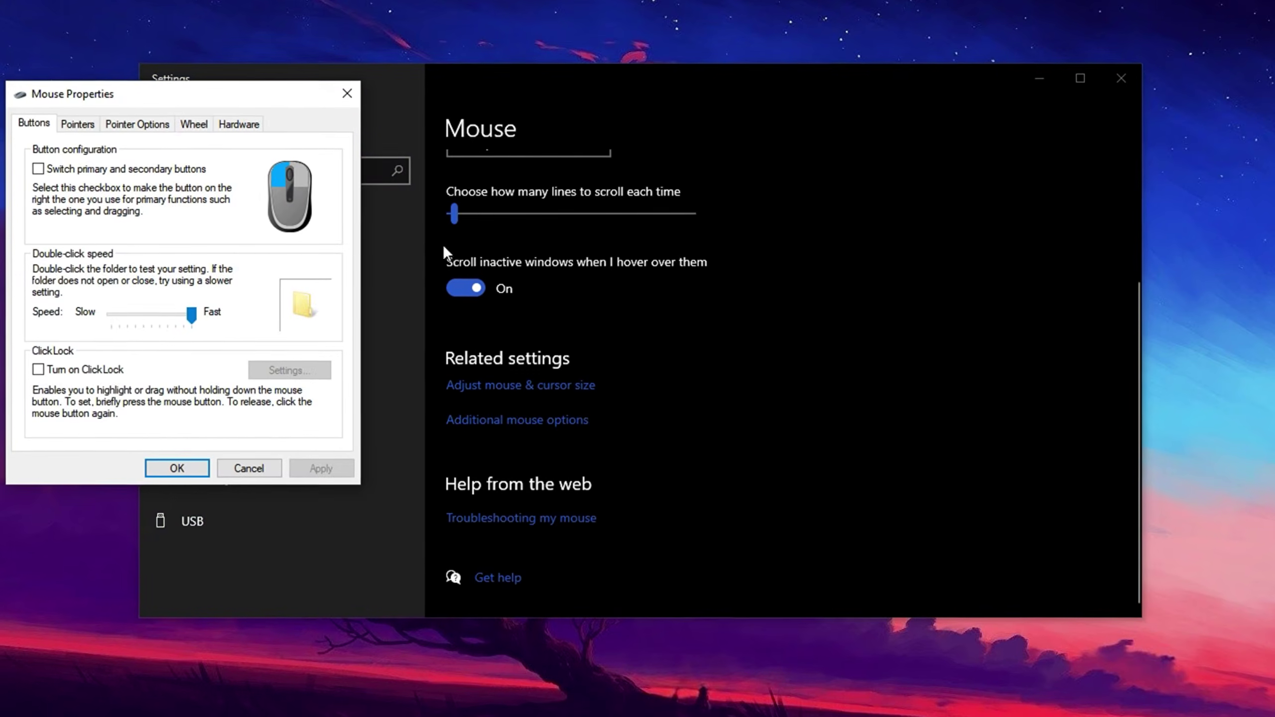
{"action": "left_click_drag", "start_coordinate": [185, 103], "coordinate": [568, 126]}
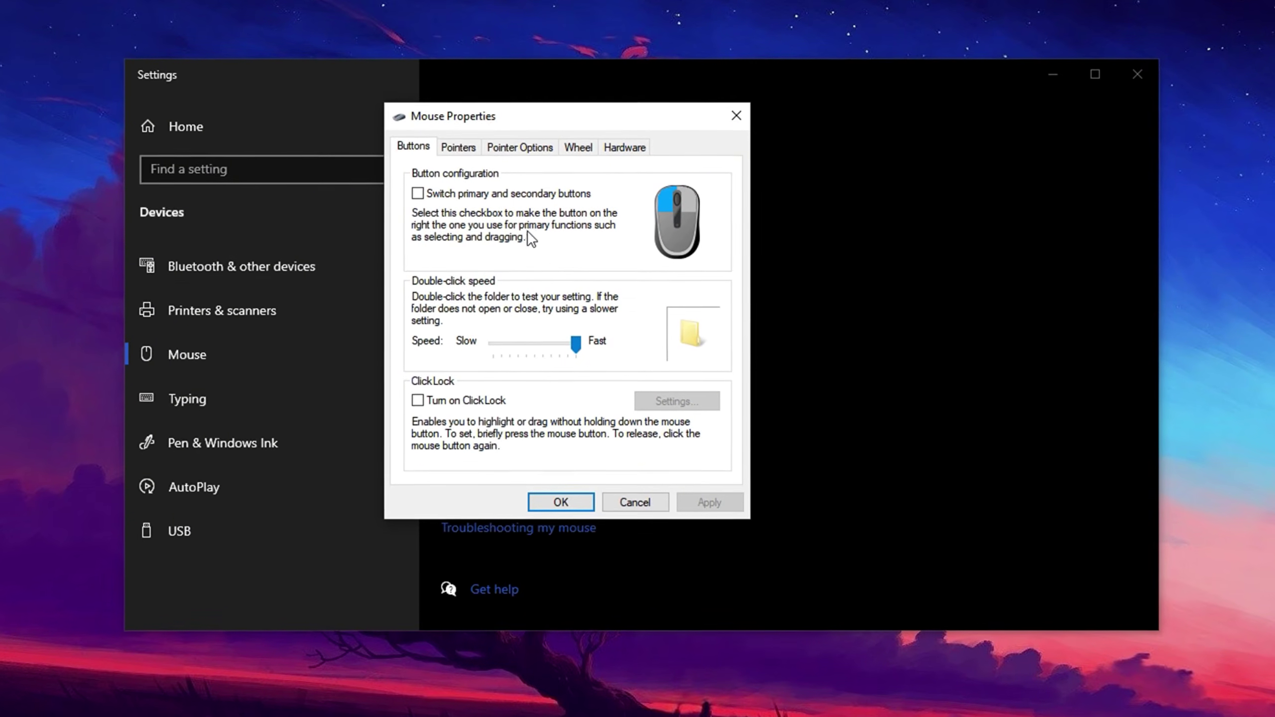
Step: Lower the pointer speed to about the middle of its range in the mouse pointer options
{"action": "left_click", "coordinate": [523, 146]}
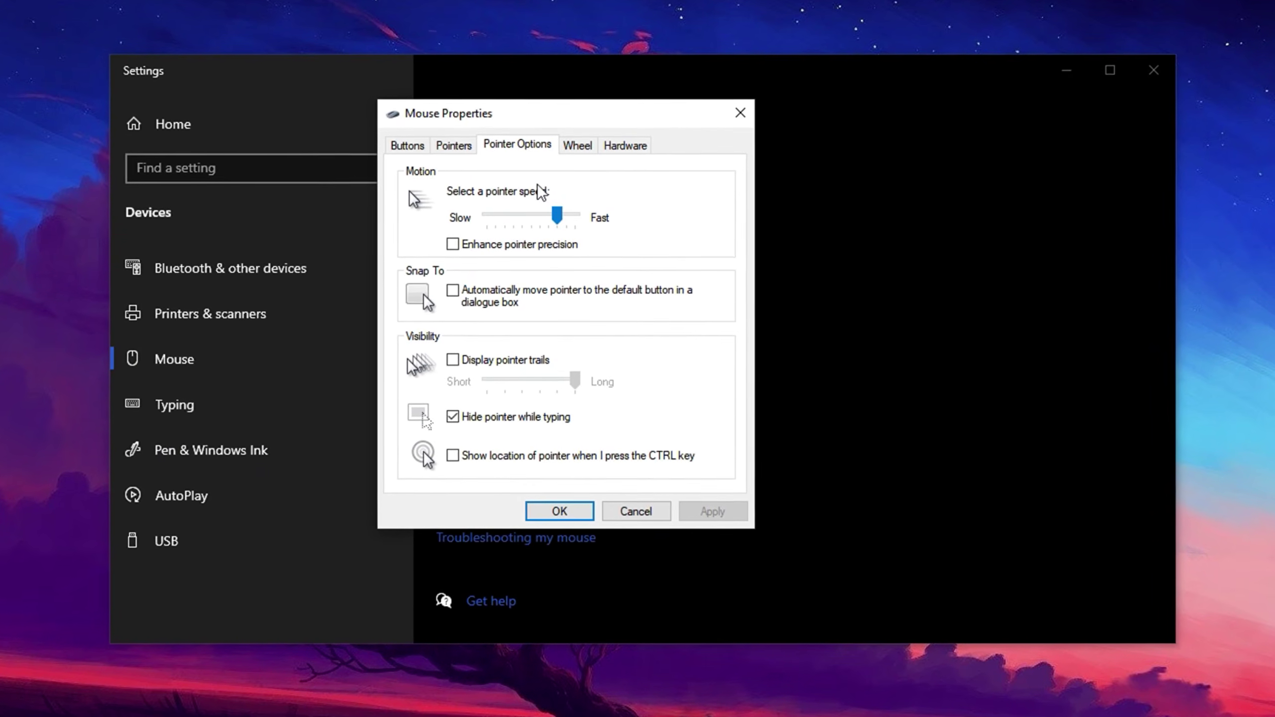
{"action": "left_click", "coordinate": [524, 212]}
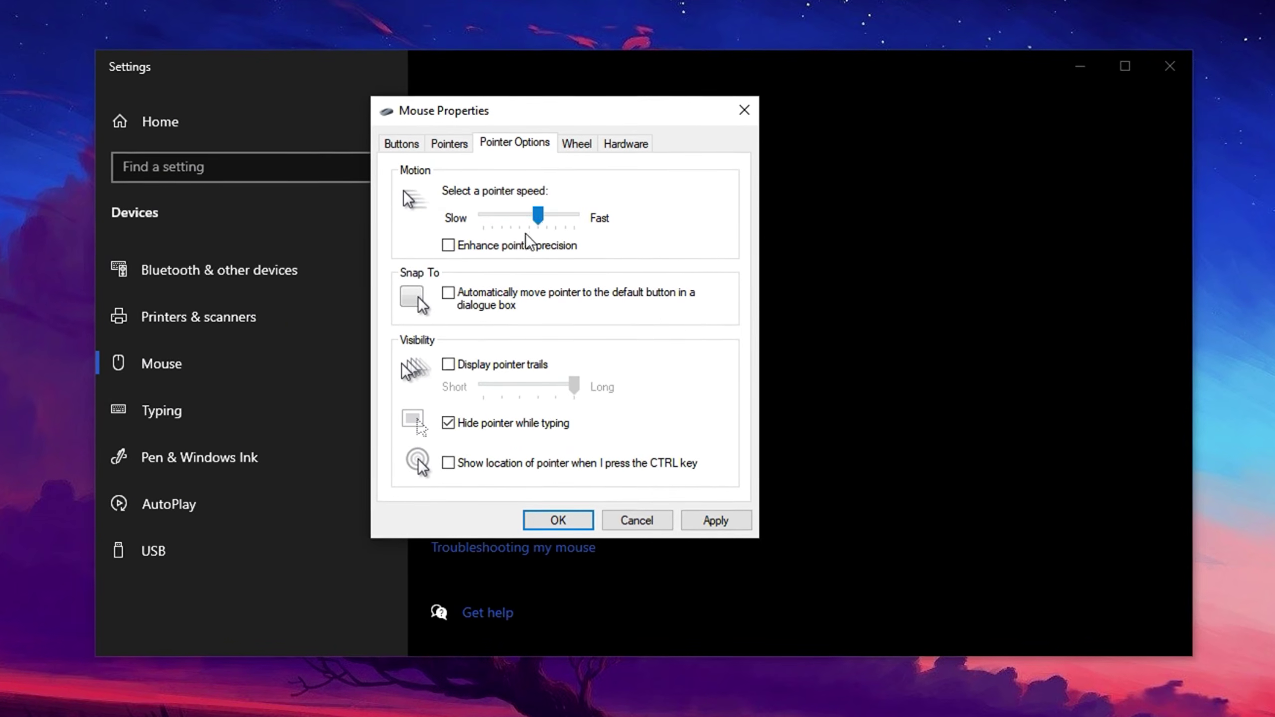
{"action": "left_click_drag", "start_coordinate": [538, 223], "coordinate": [532, 224]}
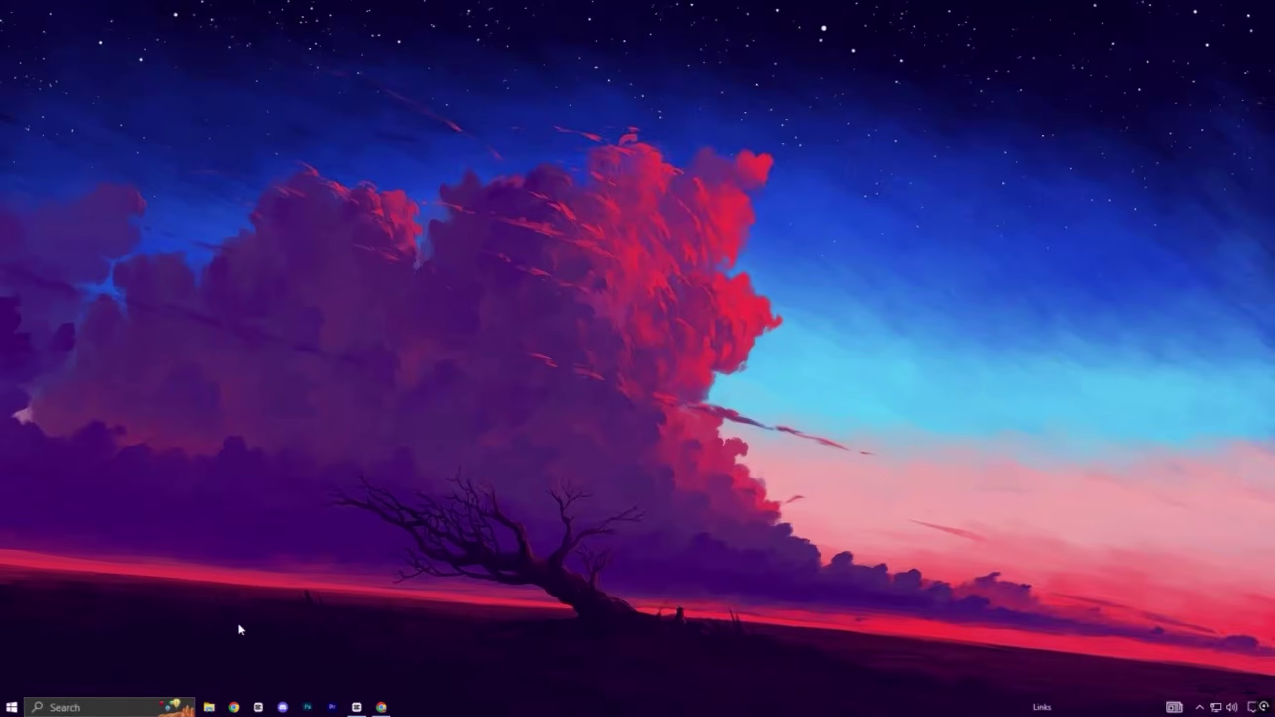
Step: Search Windows for Control Panel, open it, and go to the Ease of Access Centre
{"action": "left_click", "coordinate": [145, 706]}
{"action": "type", "text": "co"}
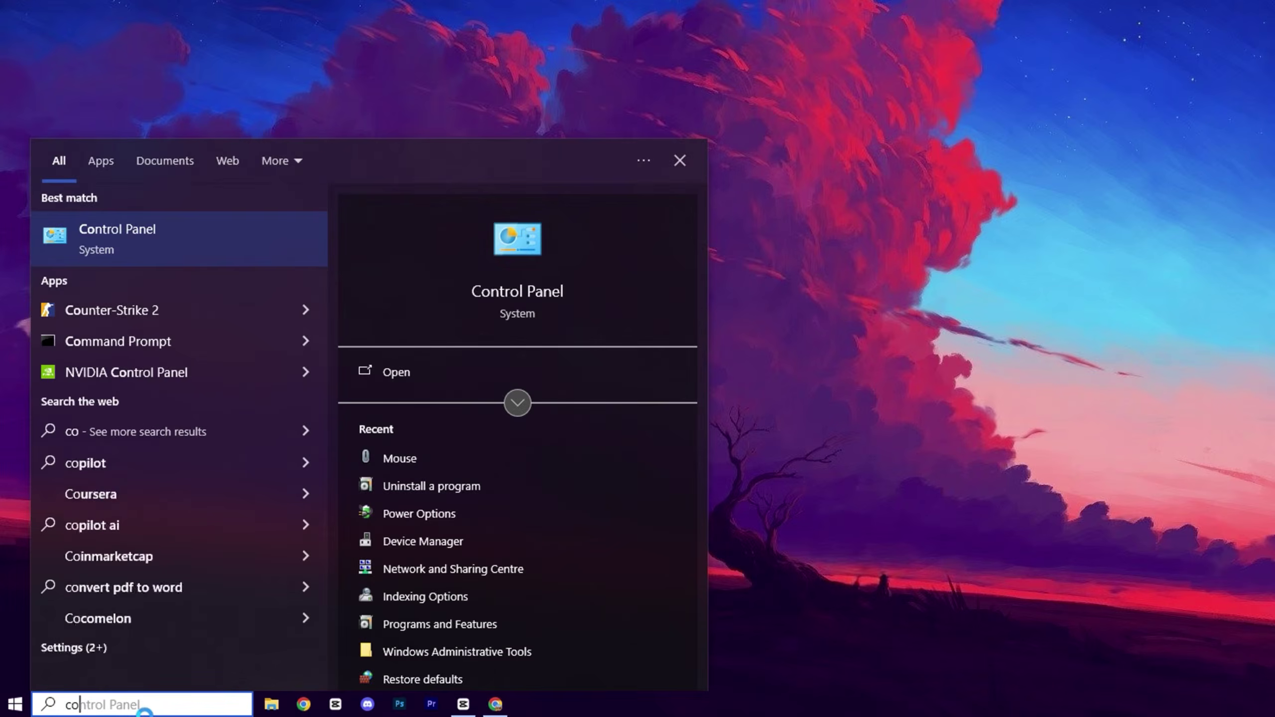
{"action": "type", "text": "nt"}
{"action": "left_click", "coordinate": [124, 250]}
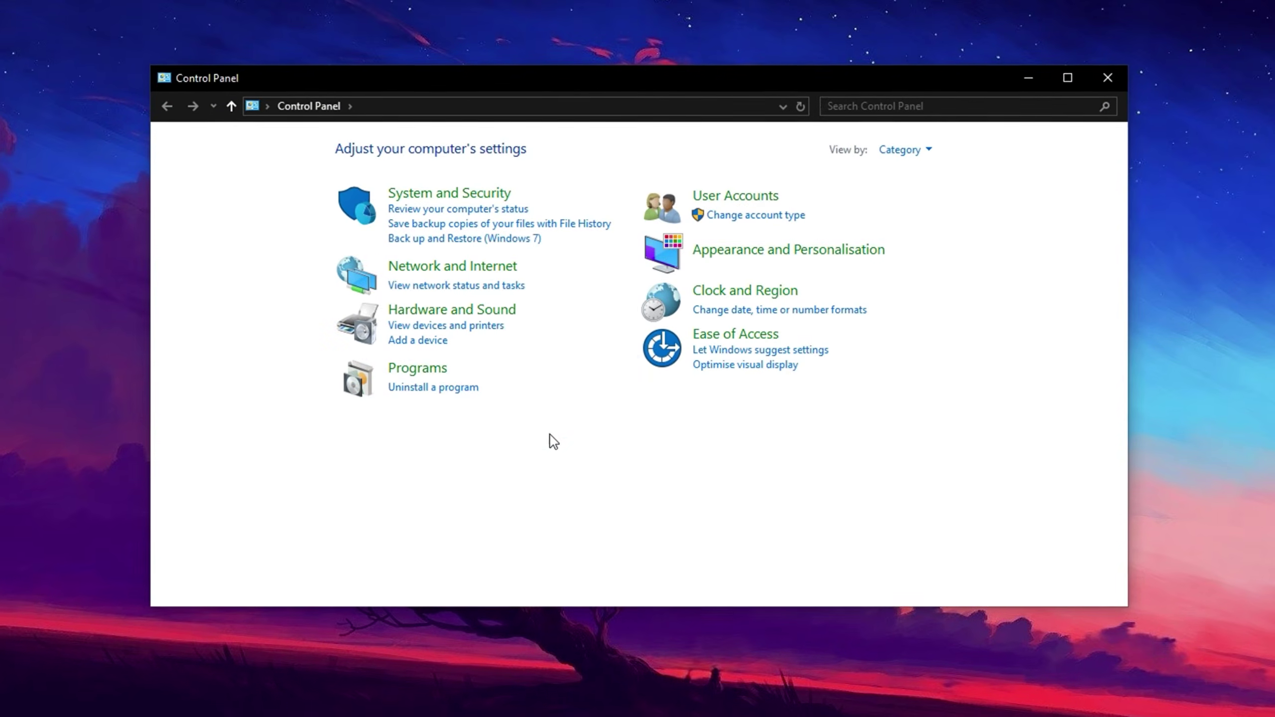
{"action": "left_click", "coordinate": [723, 336]}
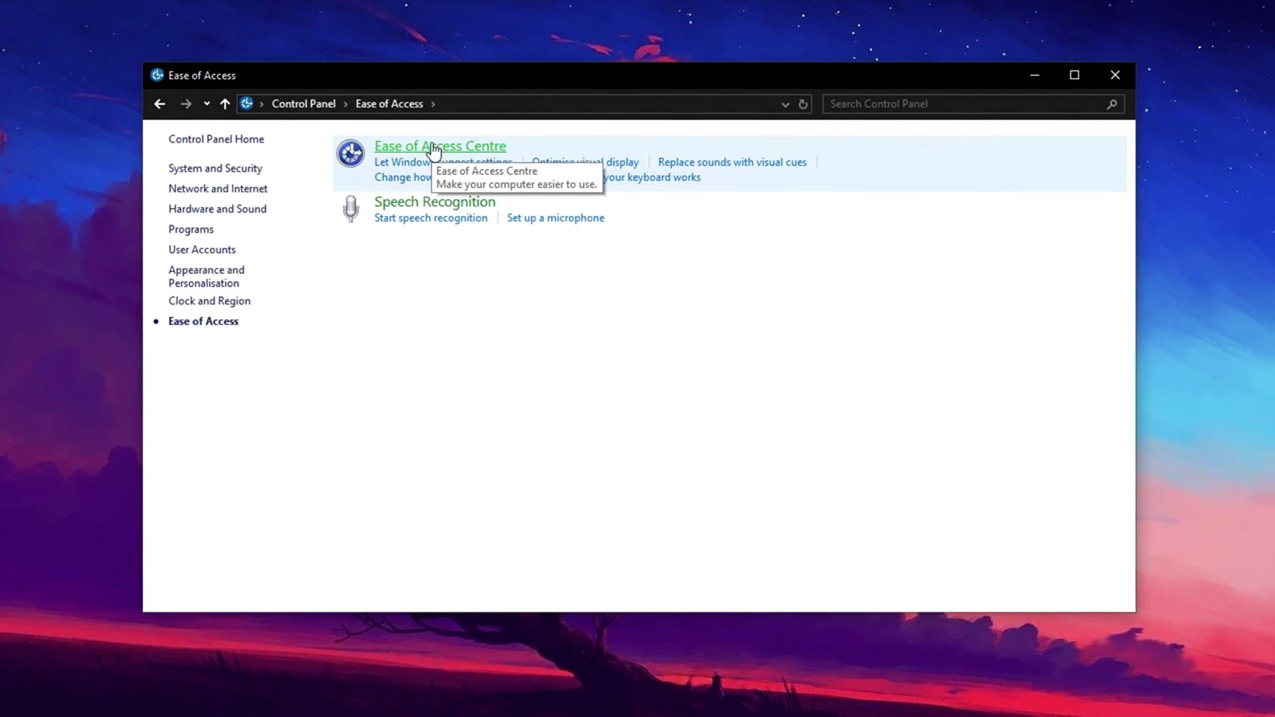
{"action": "left_click", "coordinate": [433, 149]}
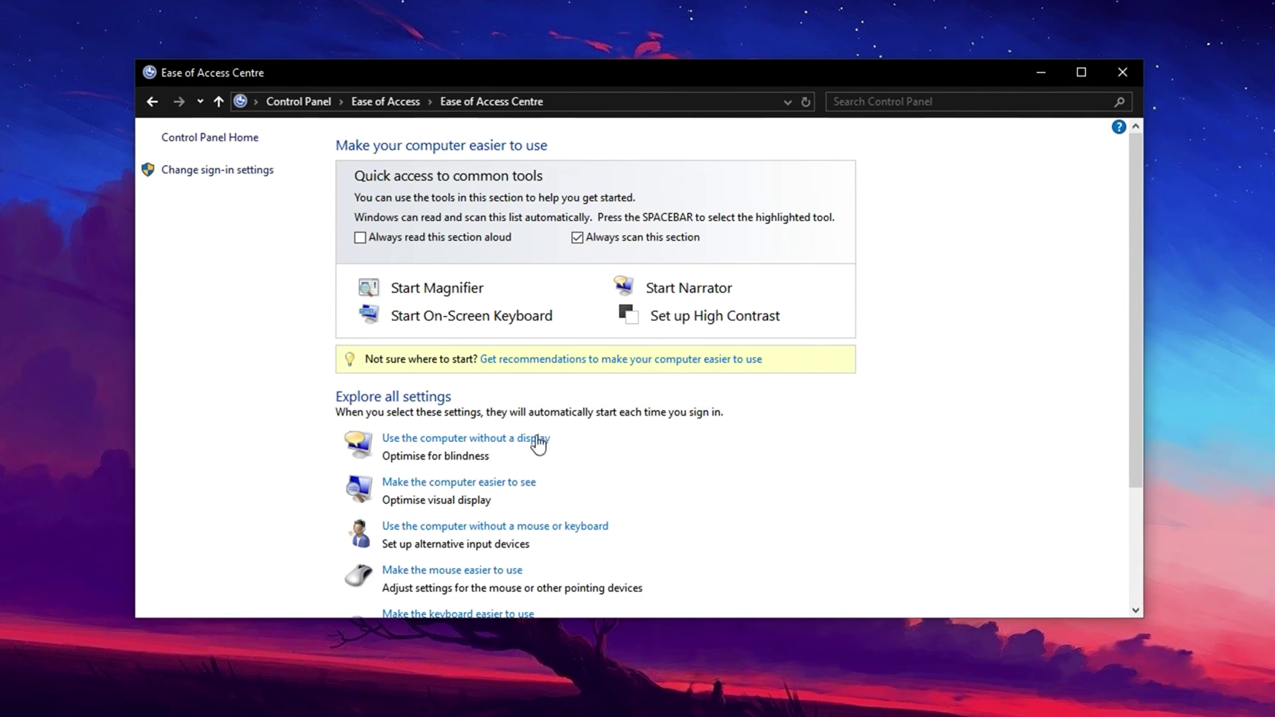
Step: Open the settings for making the mouse easier to use and go to the Mouse Keys setup
{"action": "scroll", "coordinate": [550, 452], "scroll_direction": "down", "scroll_amount": 2}
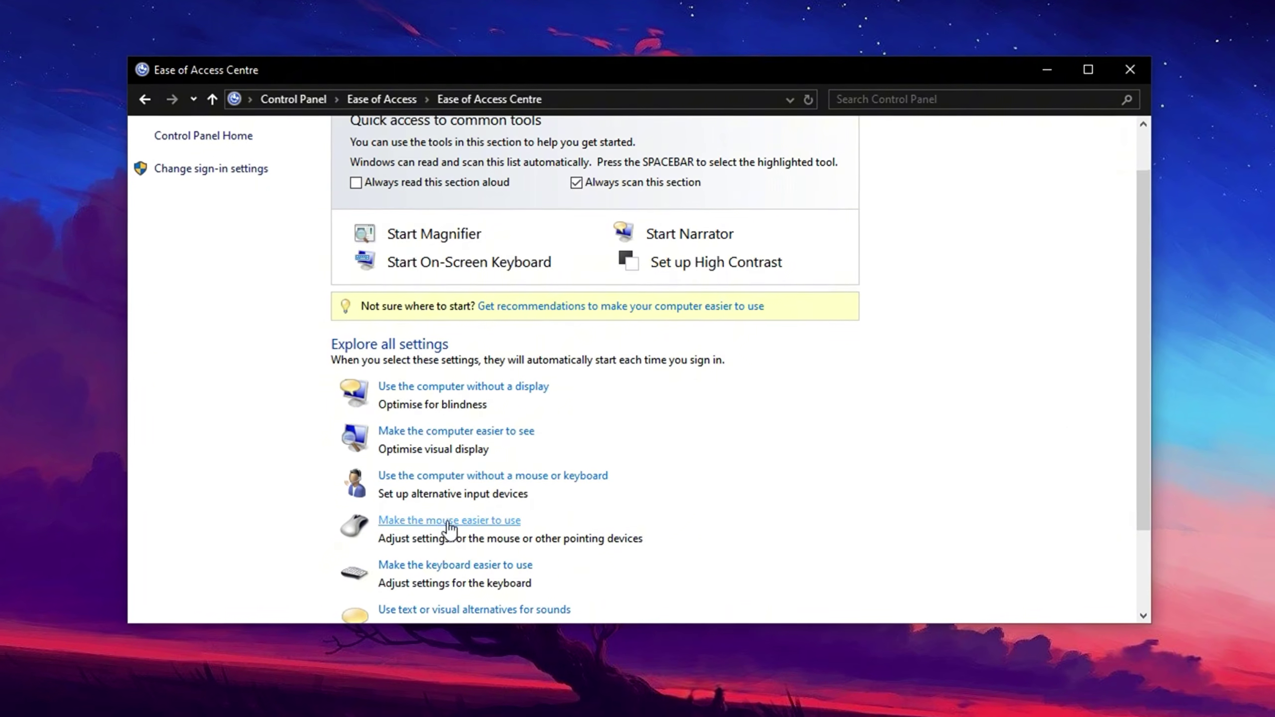
{"action": "left_click", "coordinate": [420, 526]}
{"action": "scroll", "coordinate": [554, 432], "scroll_direction": "down", "scroll_amount": 2}
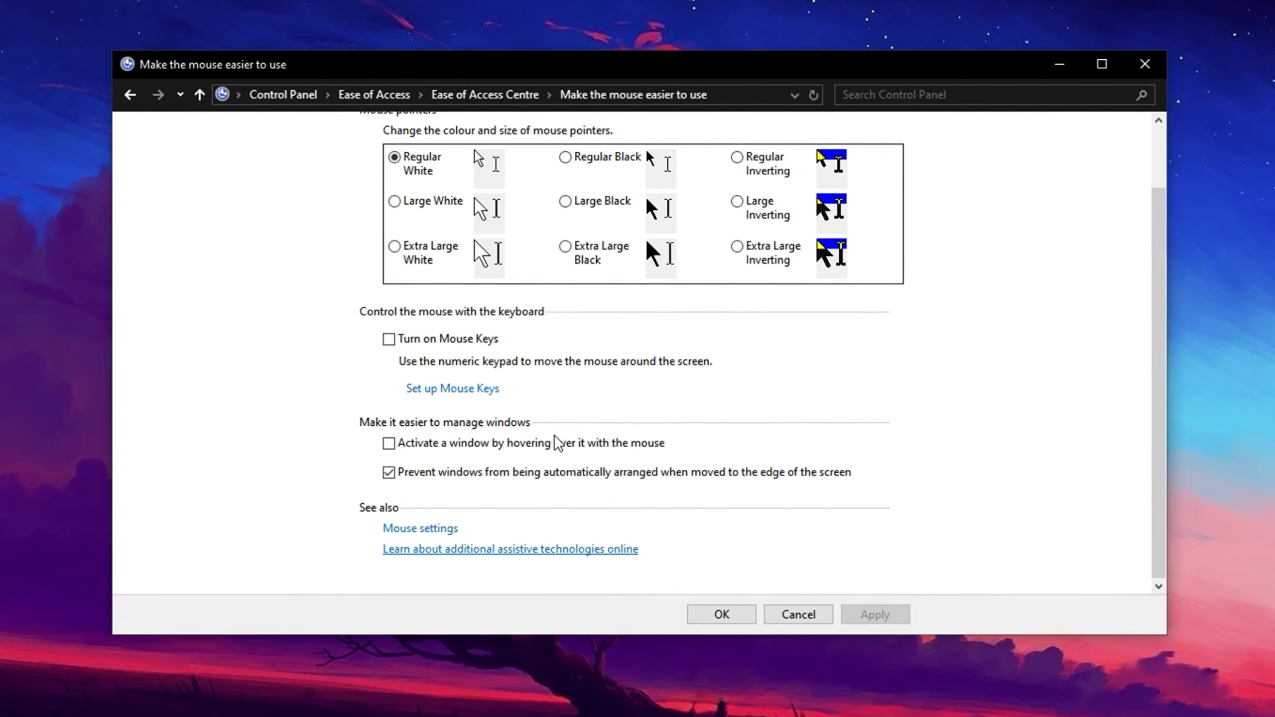
{"action": "left_click", "coordinate": [452, 388]}
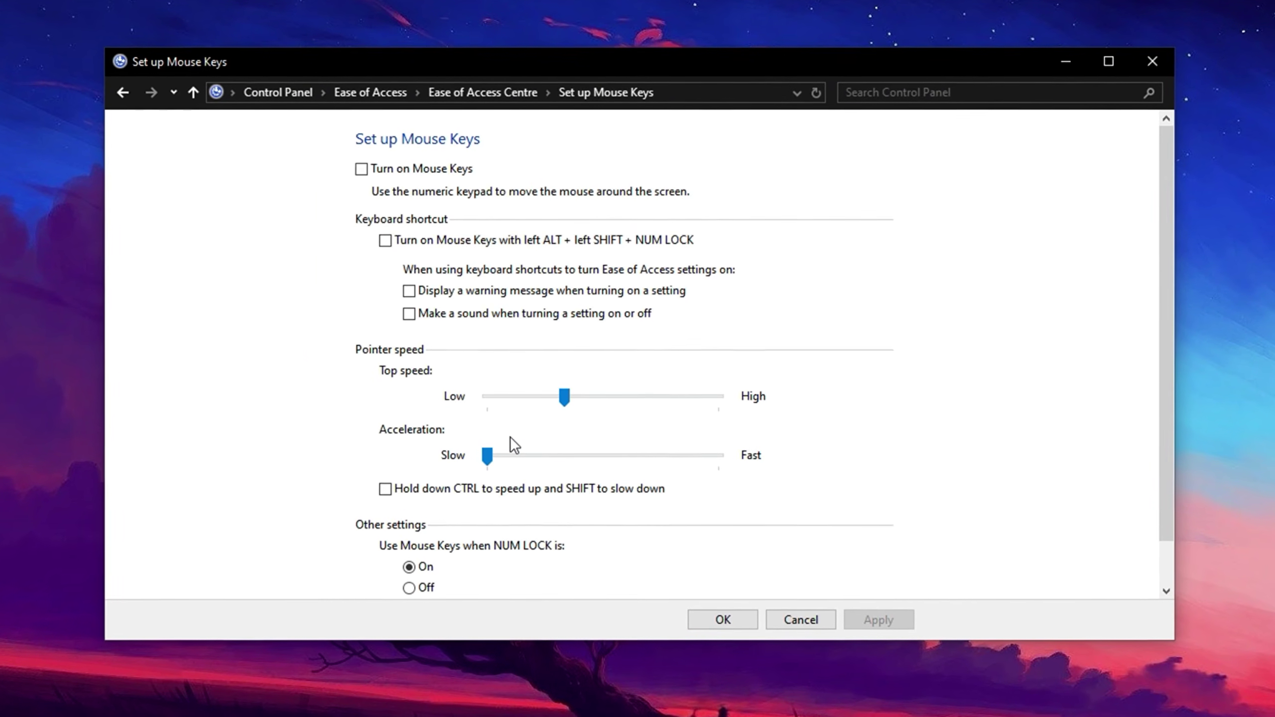
Step: Set the Mouse Keys acceleration to its slowest value, apply the change, and close the setup page
{"action": "left_click_drag", "start_coordinate": [486, 467], "coordinate": [602, 461]}
{"action": "left_click", "coordinate": [486, 460]}
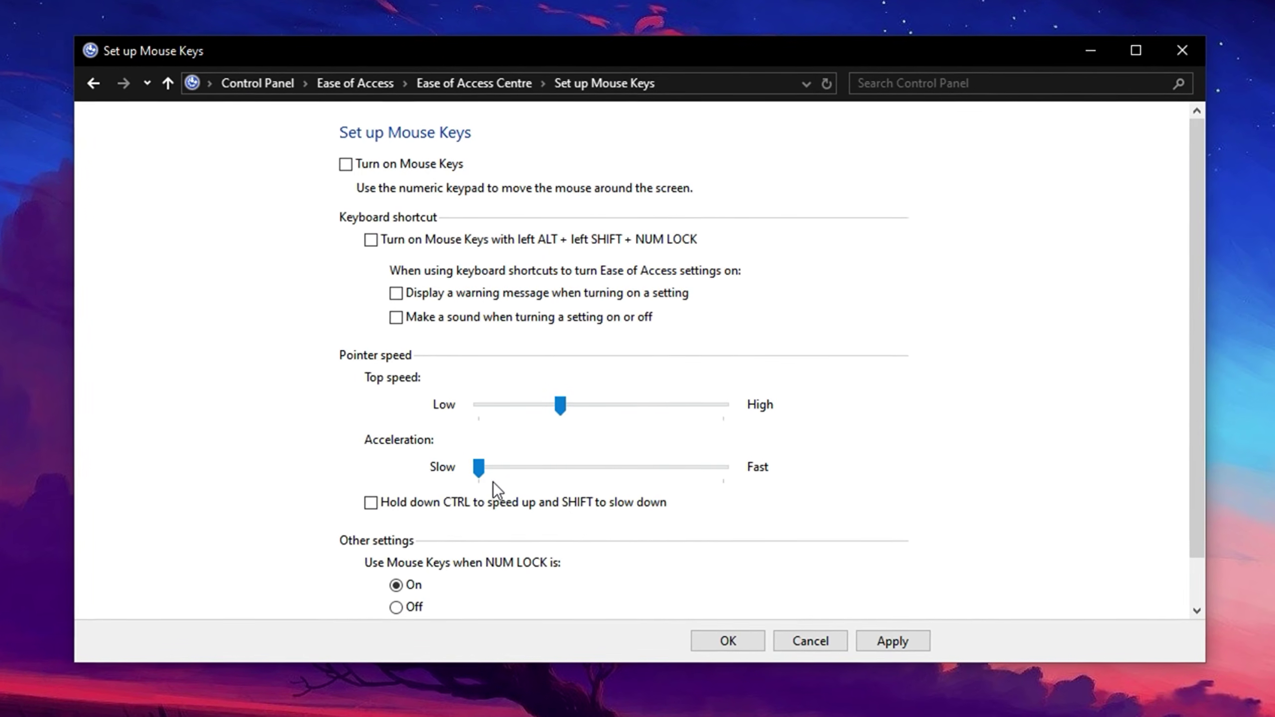
{"action": "left_click", "coordinate": [877, 647]}
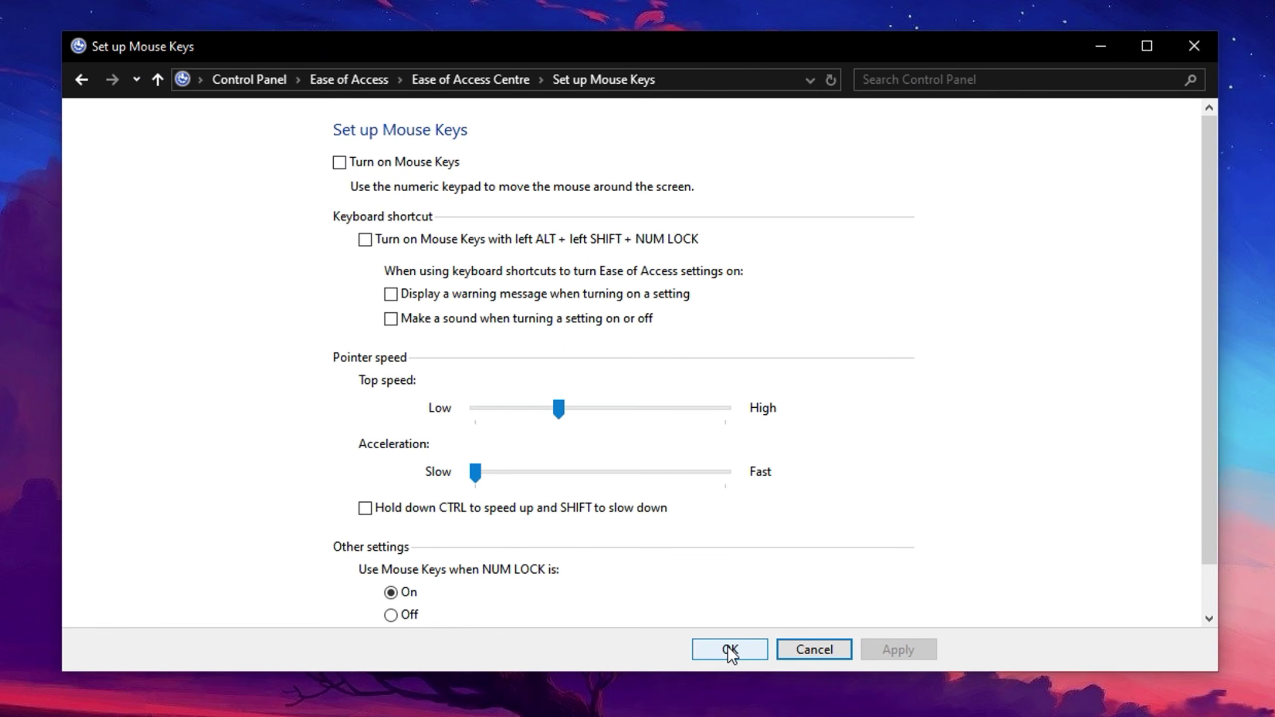
{"action": "left_click", "coordinate": [730, 650]}
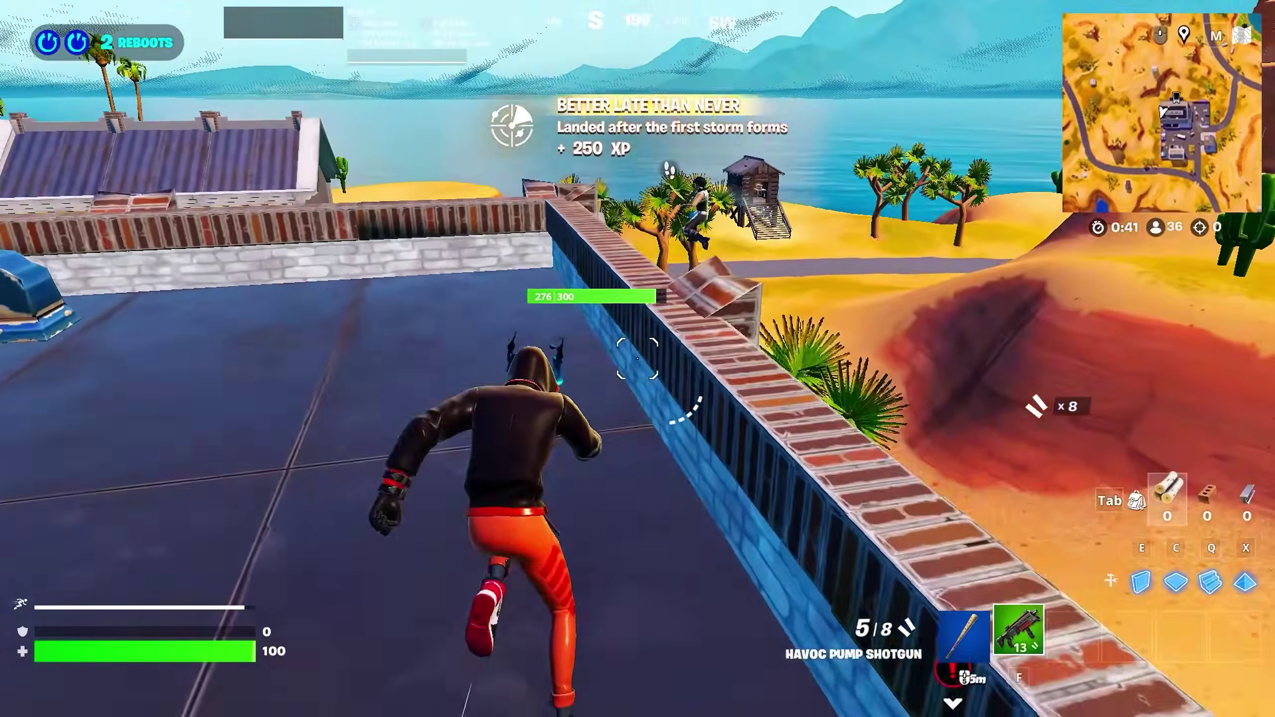
{"action": "left_click", "coordinate": [637, 358]}
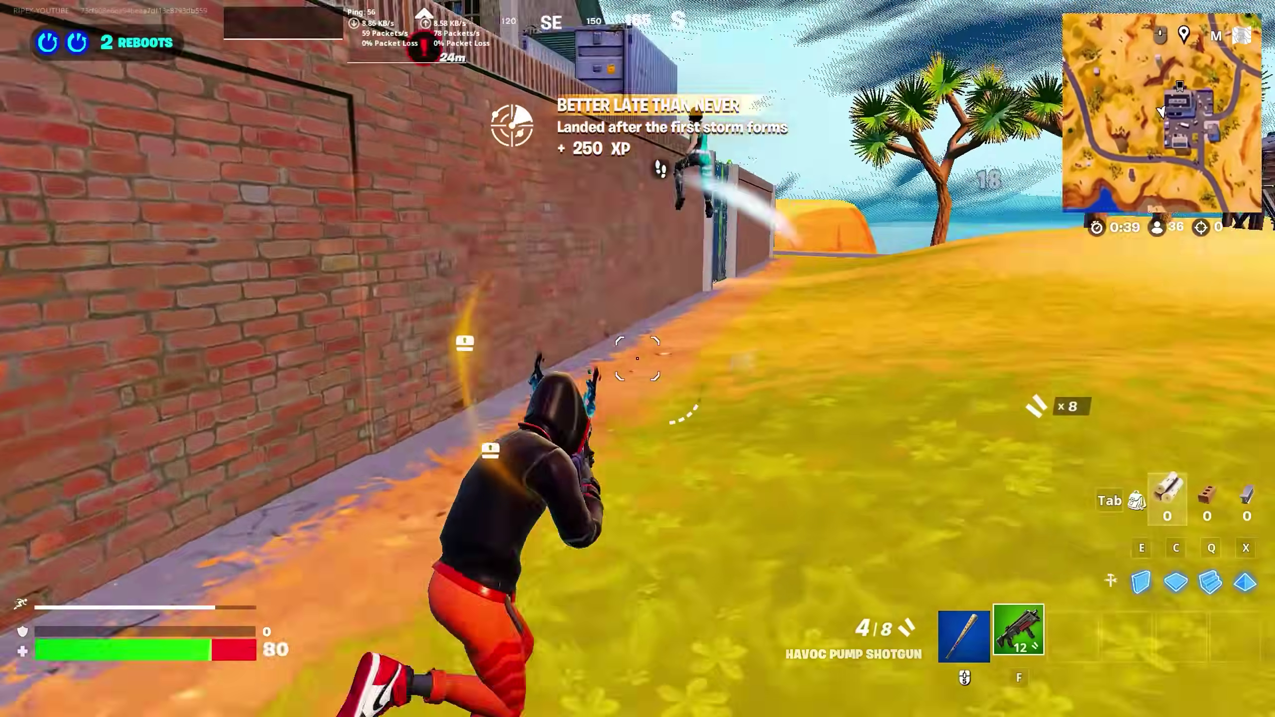
{"action": "left_click", "coordinate": [636, 358]}
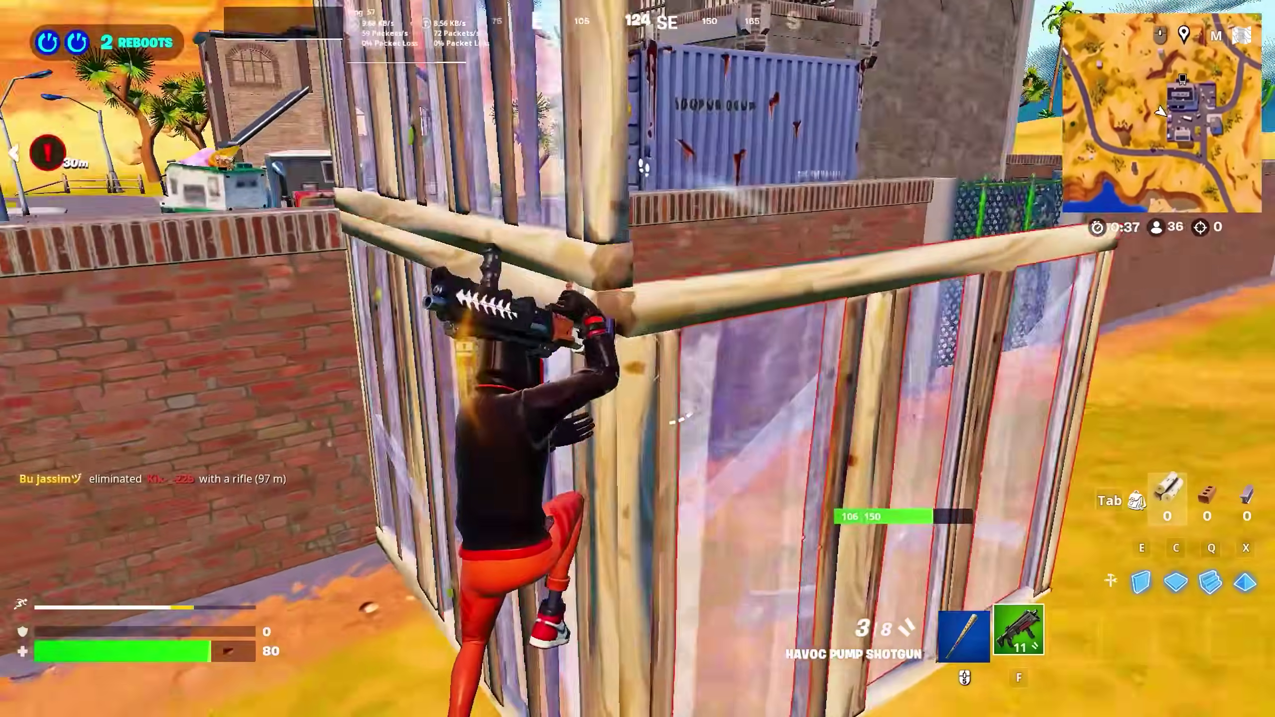
{"action": "key", "text": "space"}
{"action": "key", "text": "f"}
{"action": "key", "text": "r"}
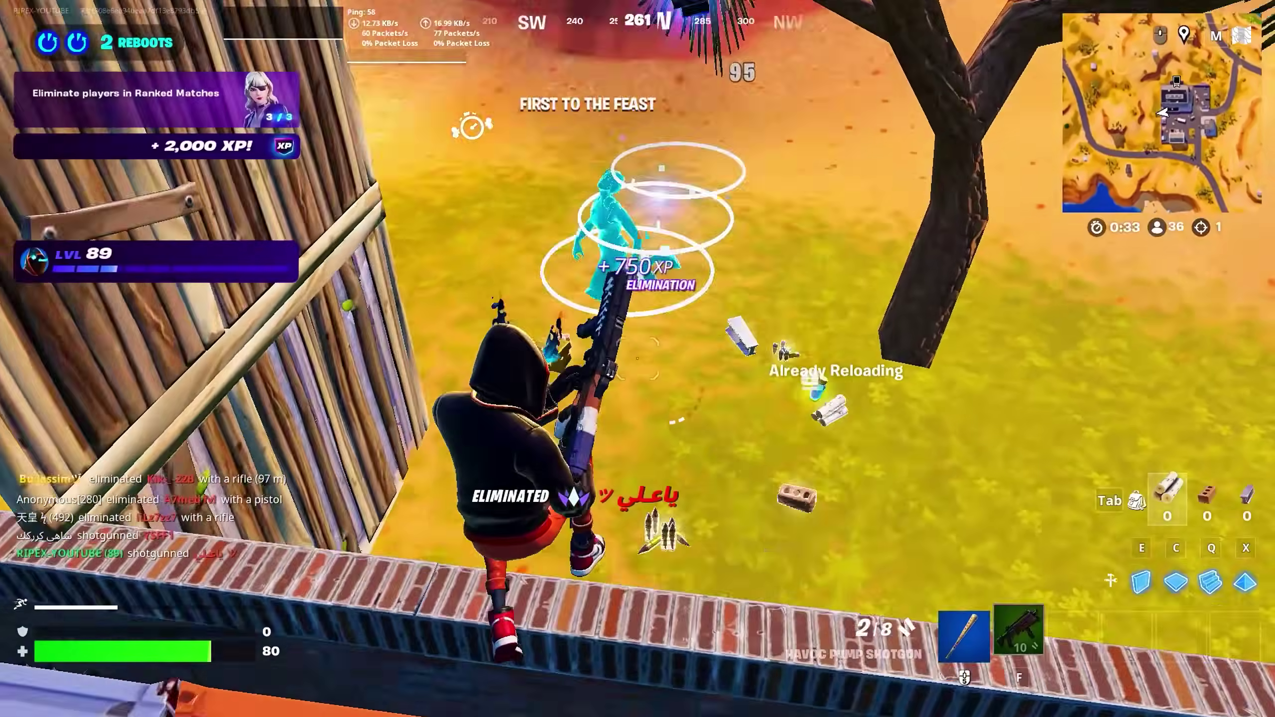
{"action": "key", "text": "Alt_L"}
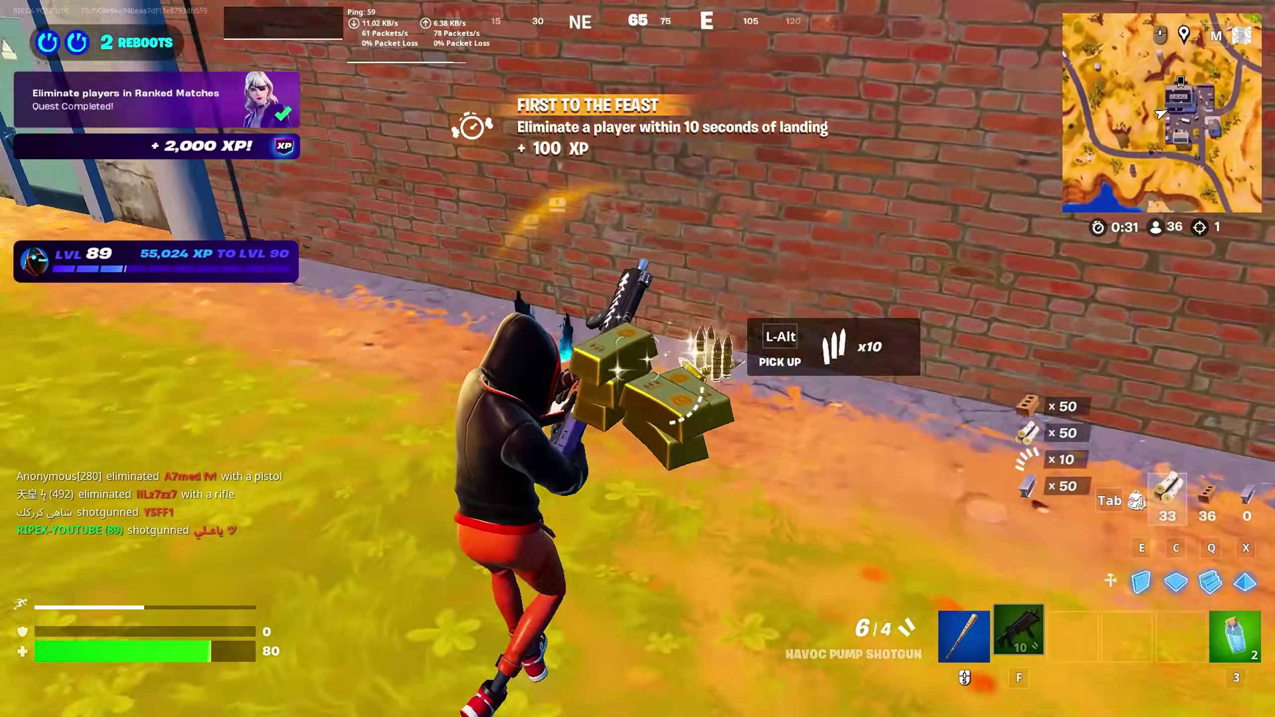
{"action": "key", "text": "w"}
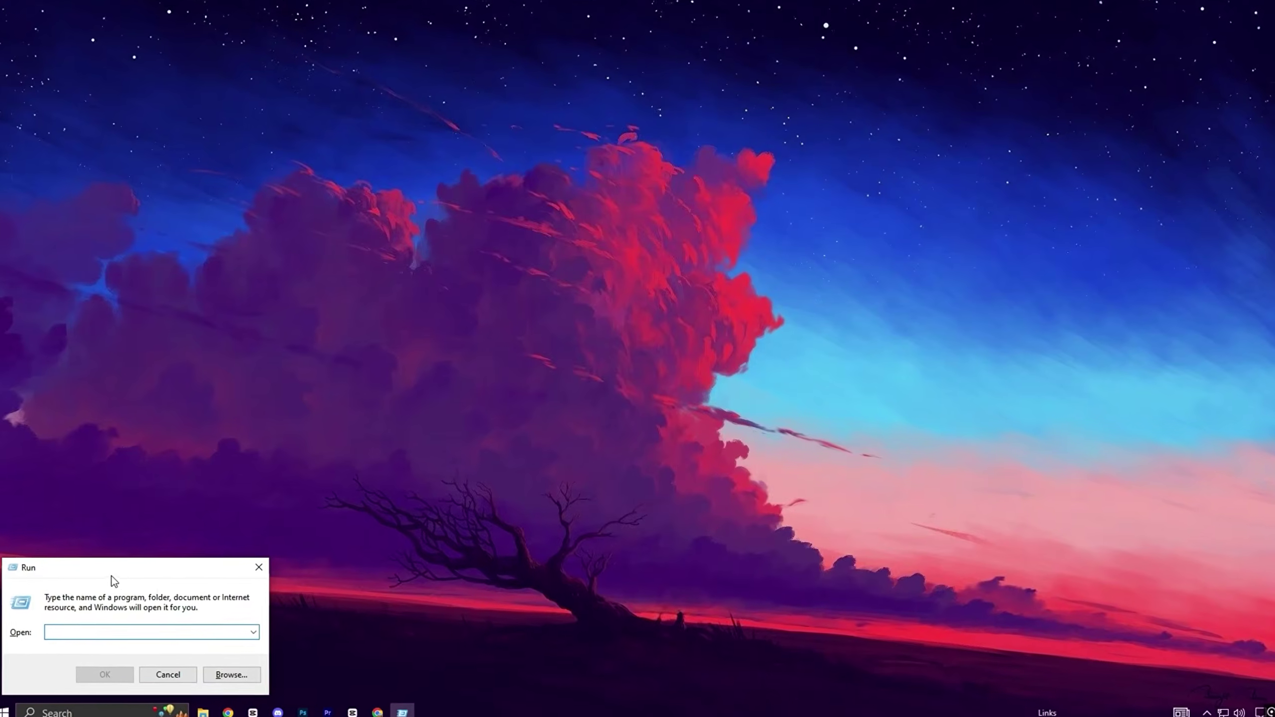
Step: Run temp to open the Windows Temp folder, delete all its contents while skipping files in use, and close the folder
{"action": "left_click_drag", "start_coordinate": [115, 581], "coordinate": [629, 197]}
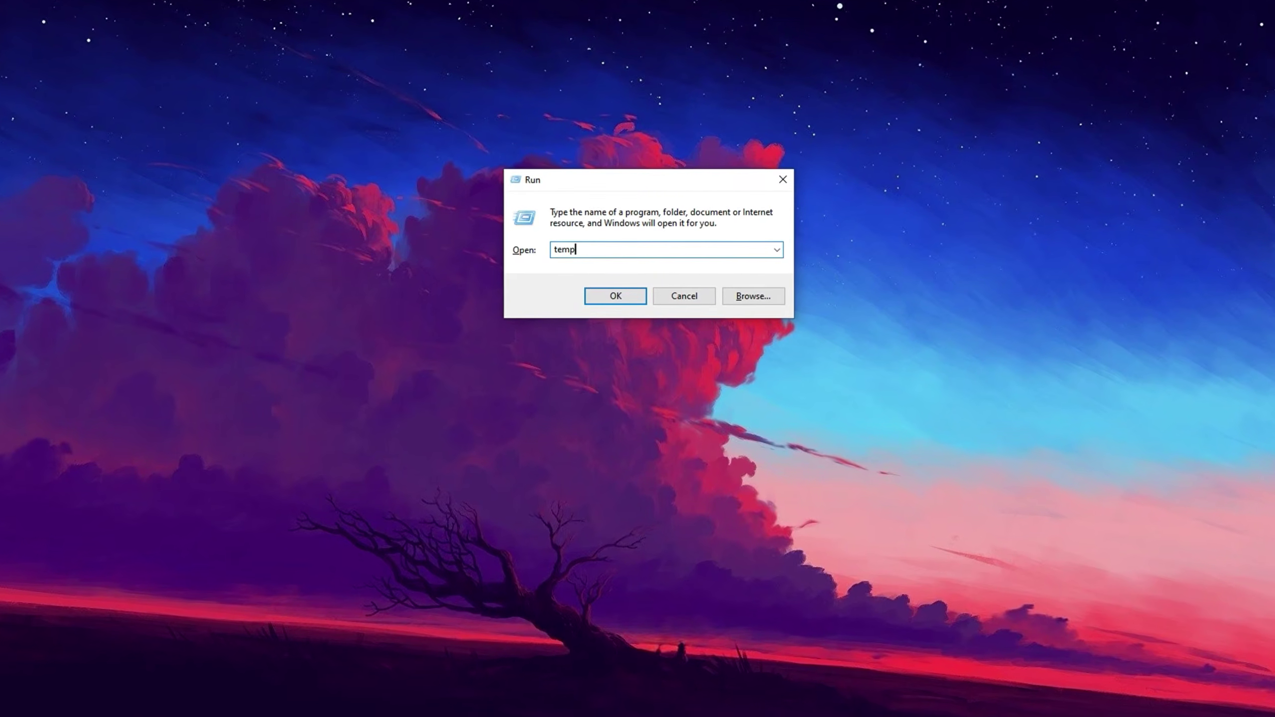
{"action": "key", "text": "Return"}
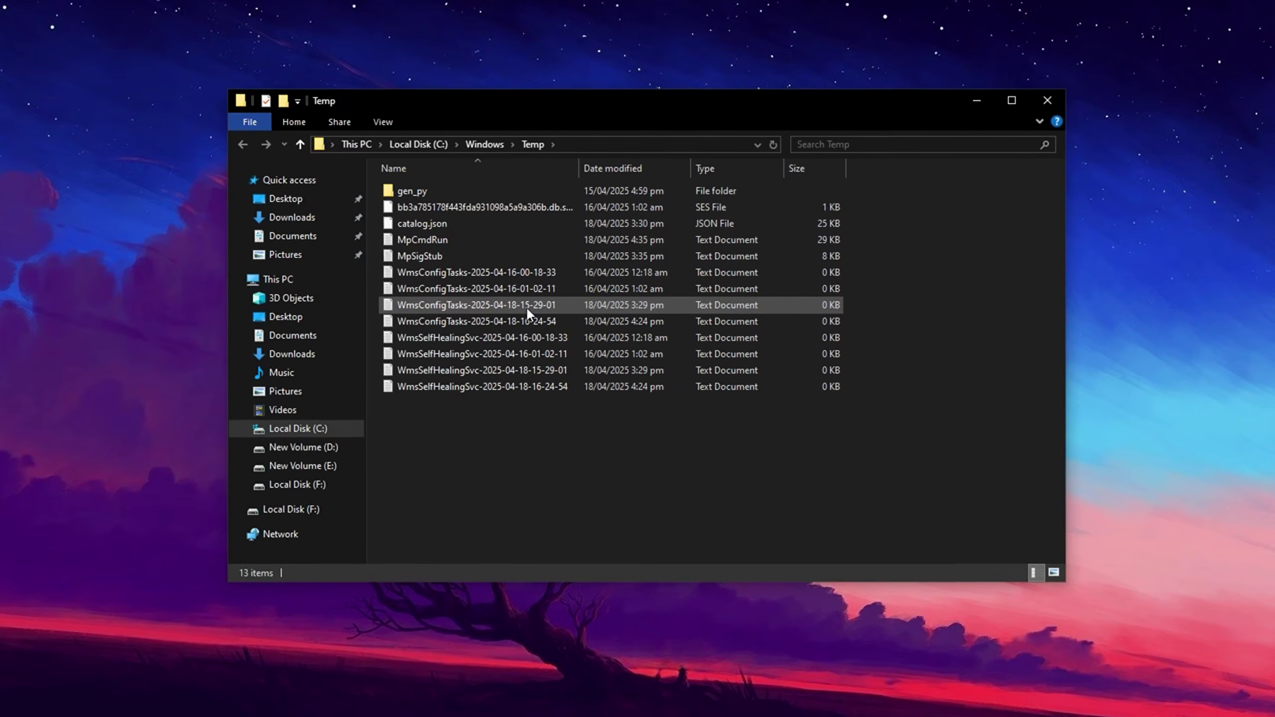
{"action": "key", "text": "ctrl+a"}
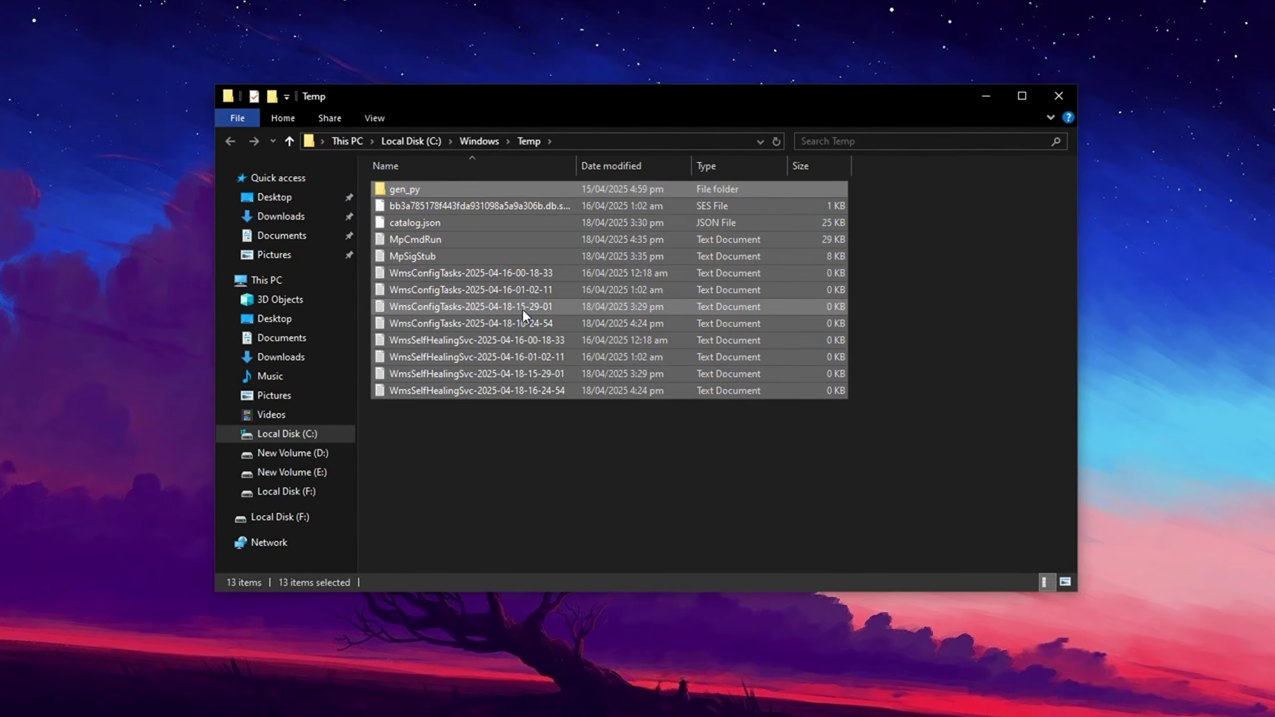
{"action": "key", "text": "Delete"}
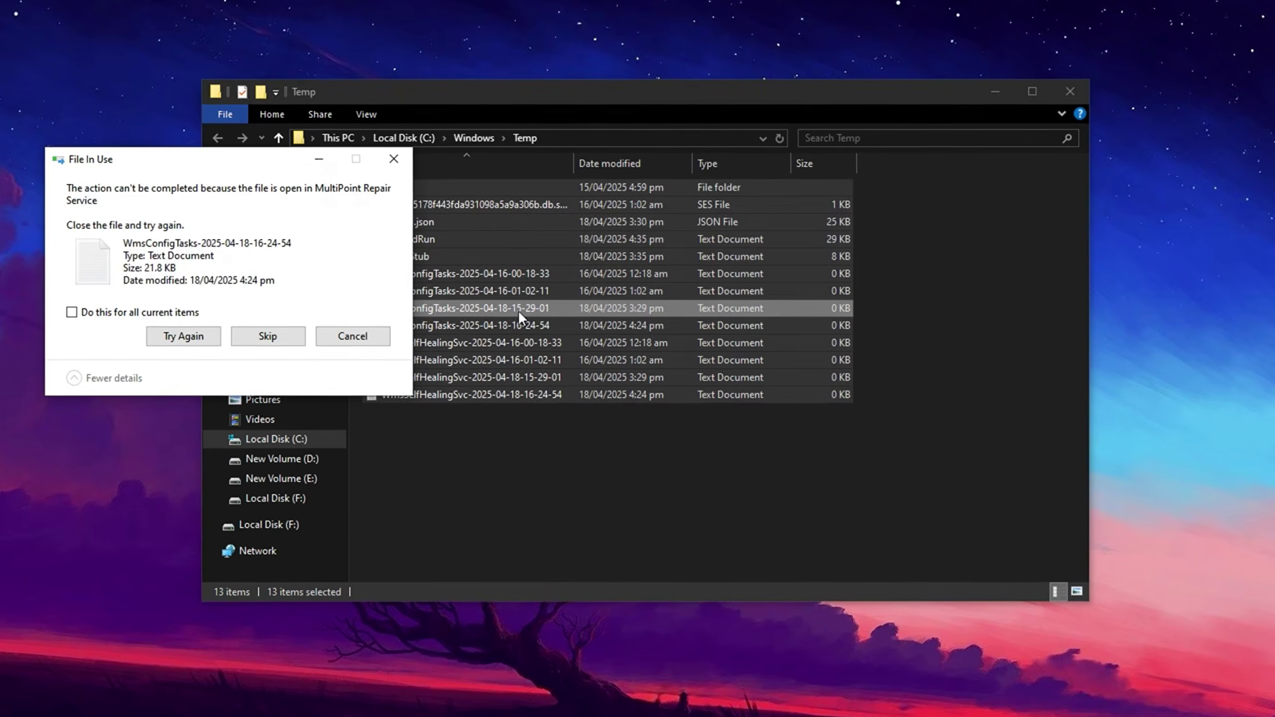
{"action": "left_click", "coordinate": [139, 314]}
{"action": "left_click", "coordinate": [256, 341]}
{"action": "left_click", "coordinate": [591, 289]}
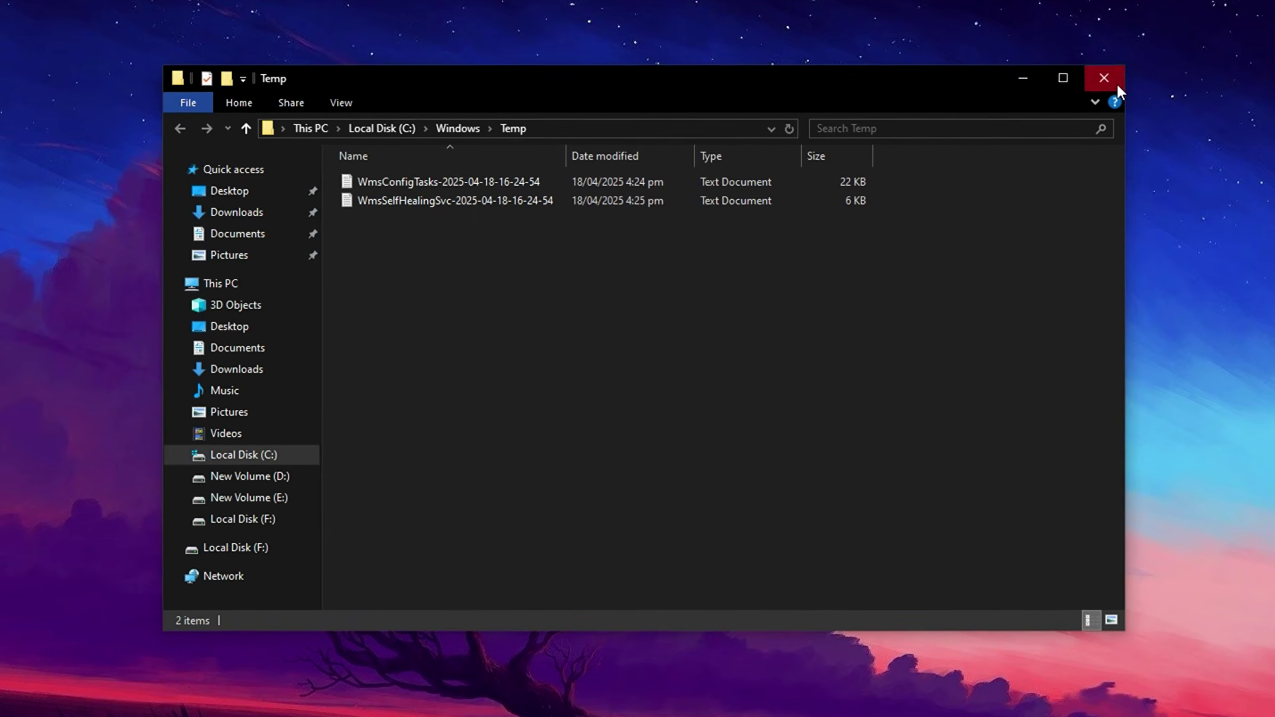
{"action": "left_click", "coordinate": [1104, 78]}
Step: Open the AppData Local Temp folder through Run, delete all its contents while skipping files in use, and close the folder
{"action": "key", "text": "super+r"}
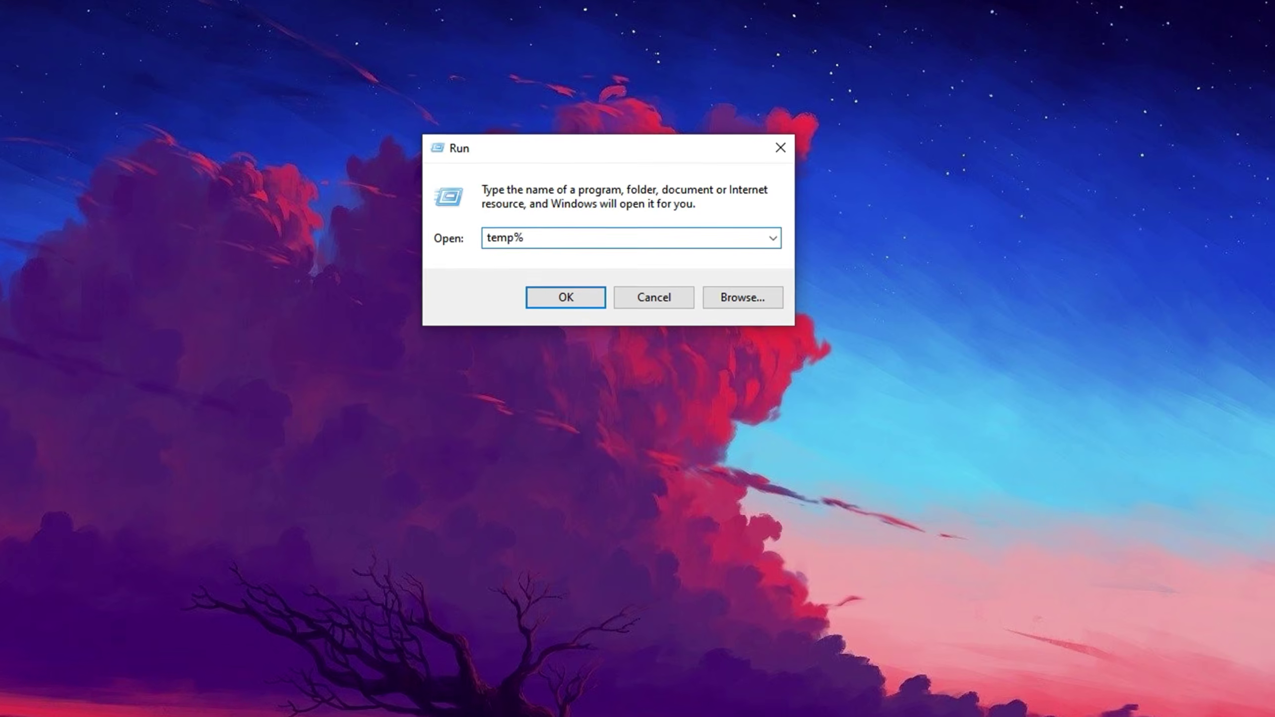
{"action": "key", "text": "Return"}
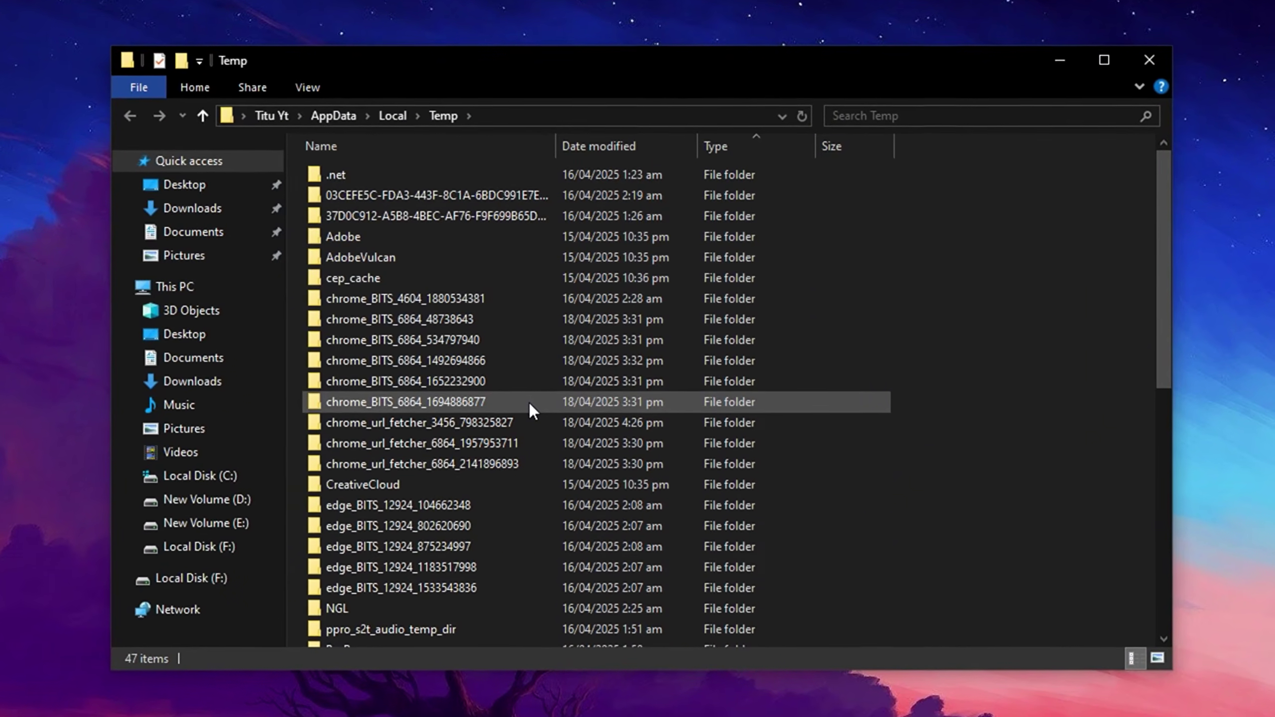
{"action": "key", "text": "ctrl+a"}
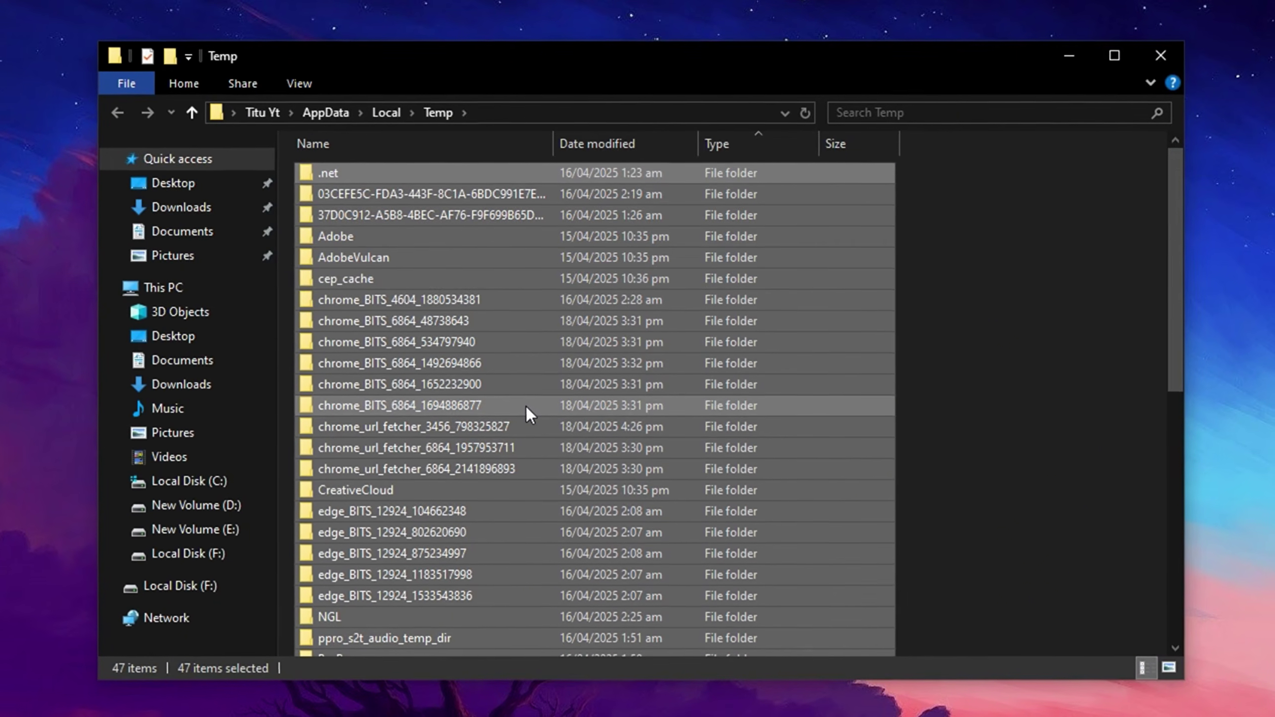
{"action": "key", "text": "Delete"}
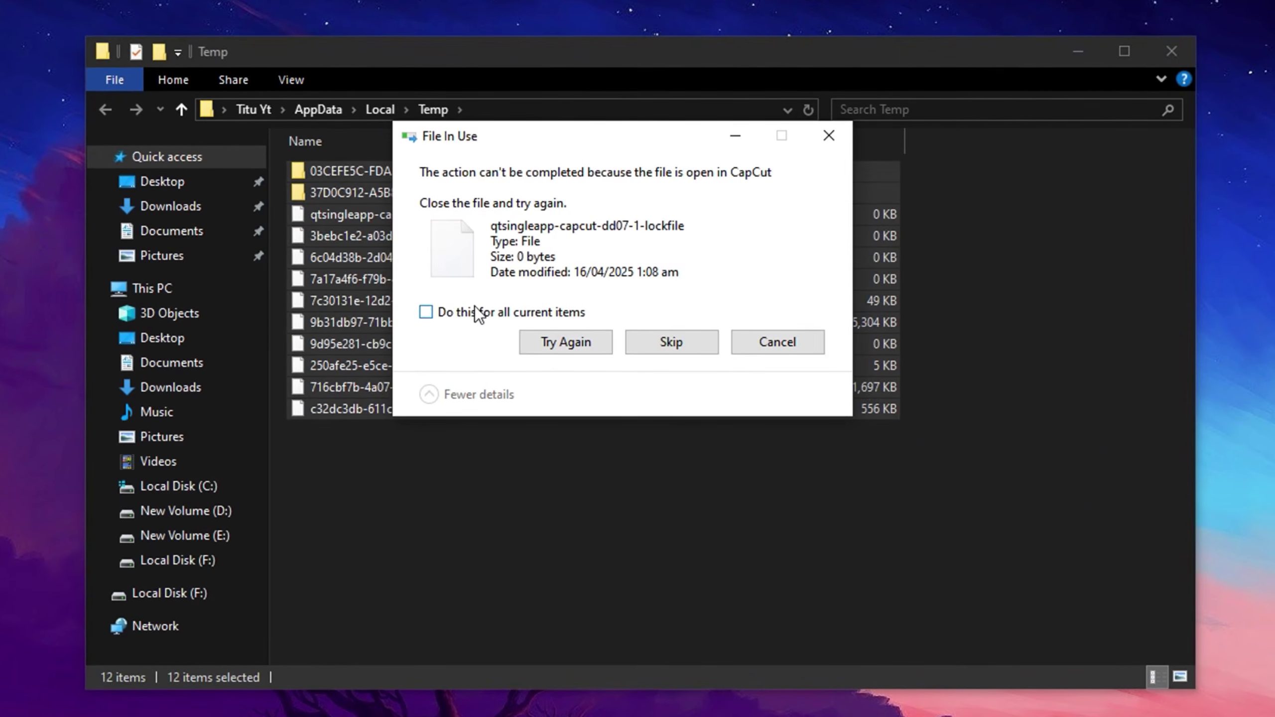
{"action": "left_click", "coordinate": [672, 341]}
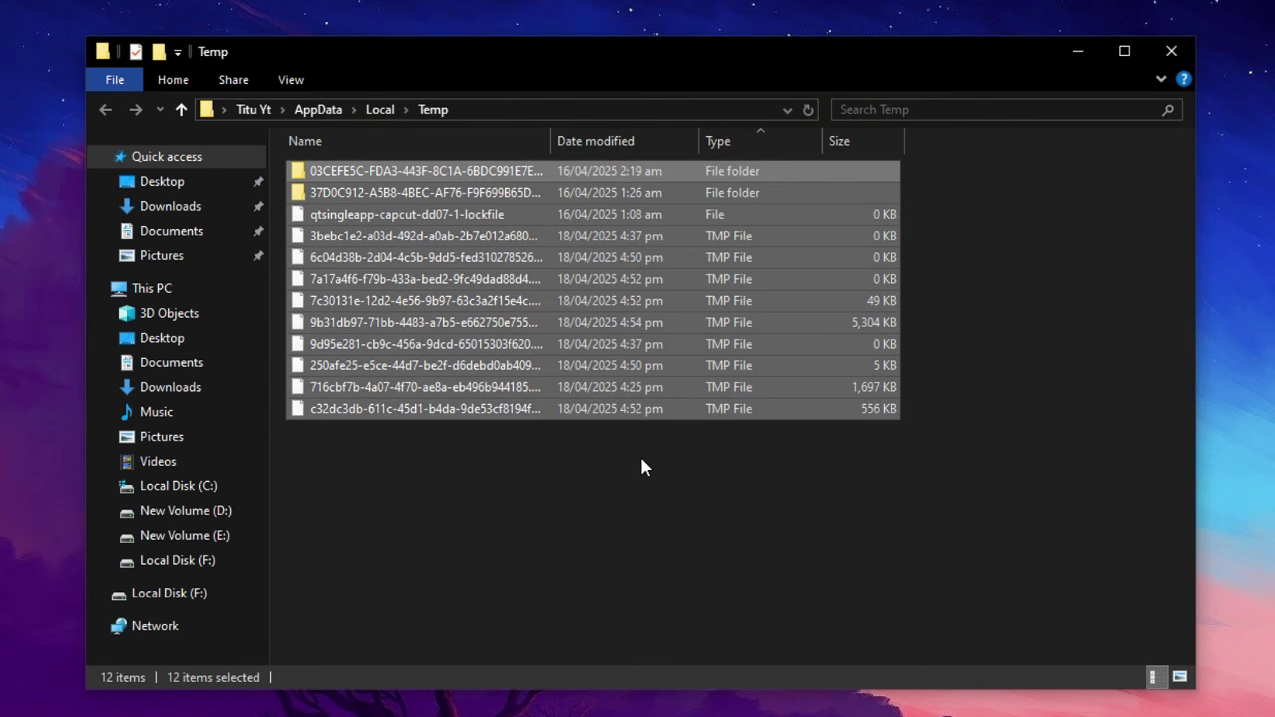
{"action": "left_click", "coordinate": [642, 459]}
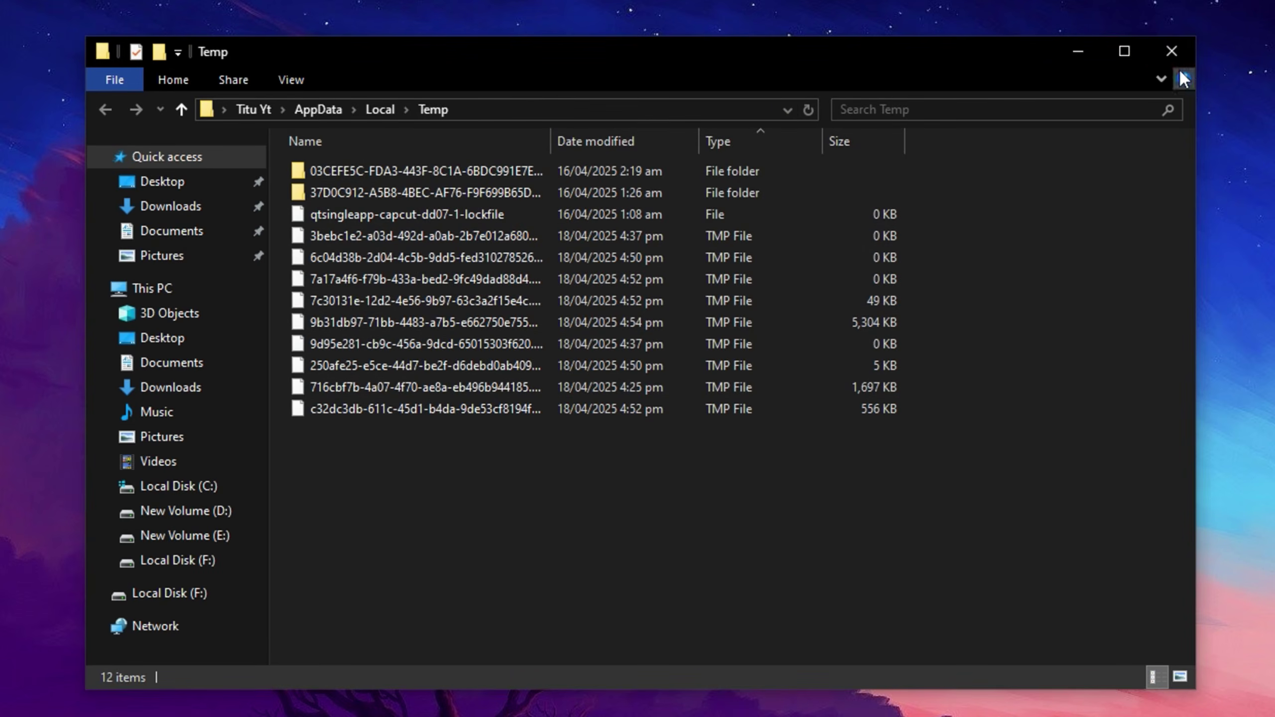
{"action": "left_click", "coordinate": [1172, 51]}
Step: Run prefetch, grant access to the Windows Prefetch folder, and select all its files
{"action": "key", "text": "super+r"}
{"action": "type", "text": "prefet"}
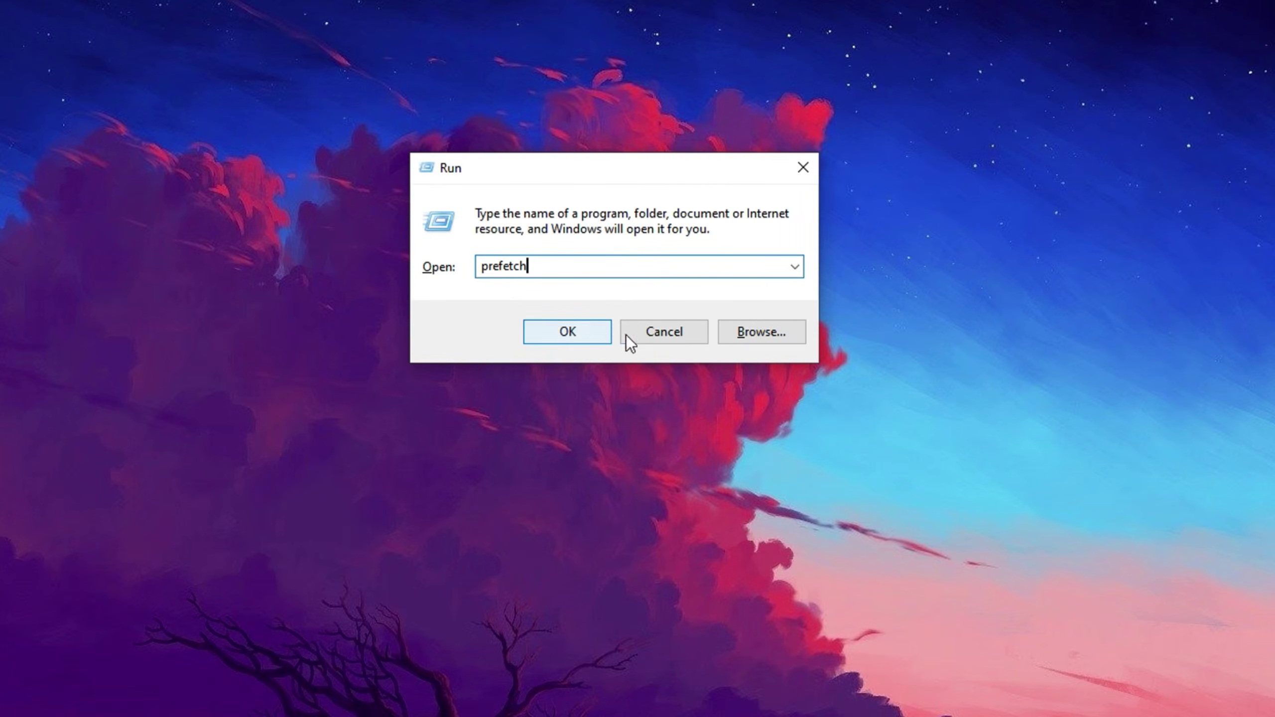
{"action": "left_click", "coordinate": [558, 333]}
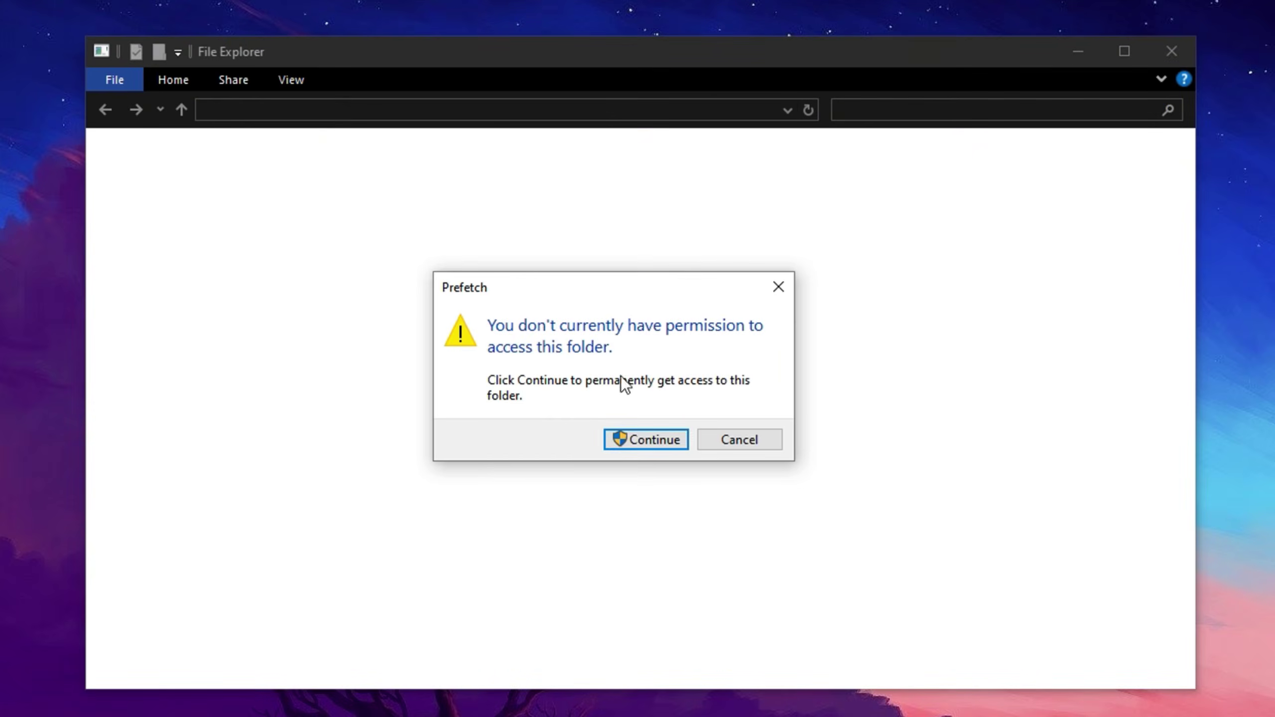
{"action": "left_click", "coordinate": [646, 440]}
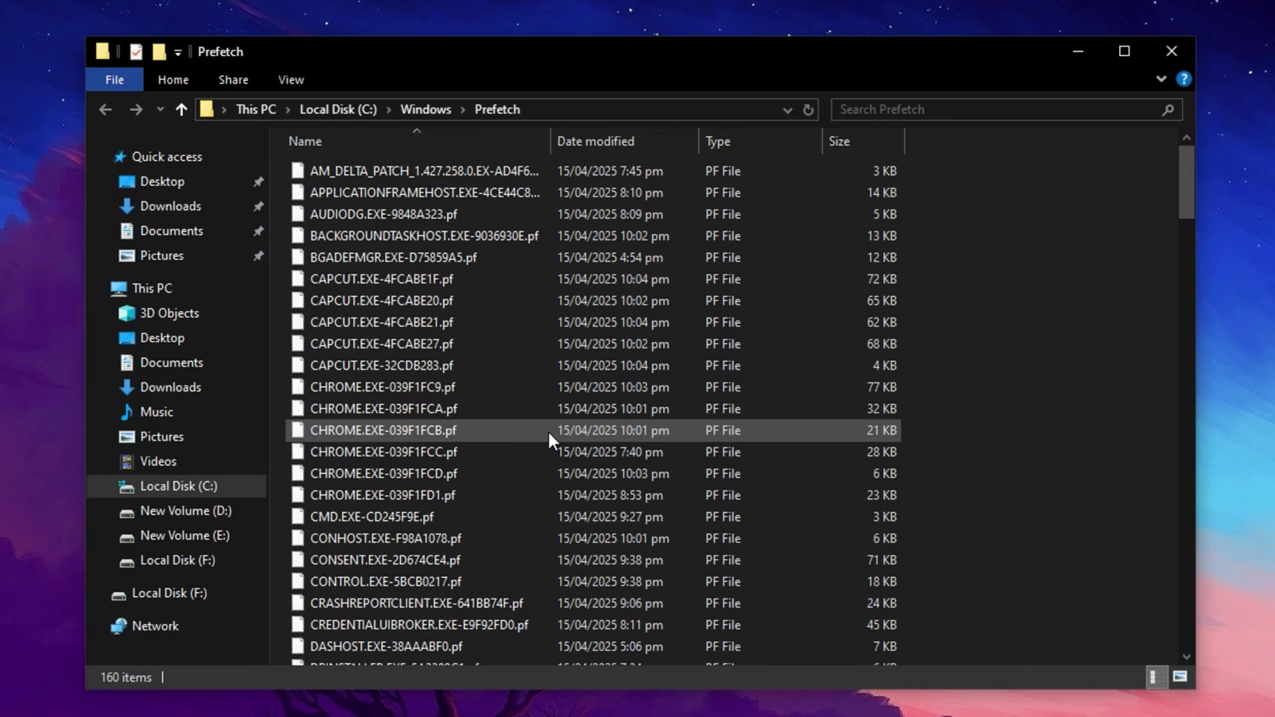
{"action": "key", "text": "ctrl+a"}
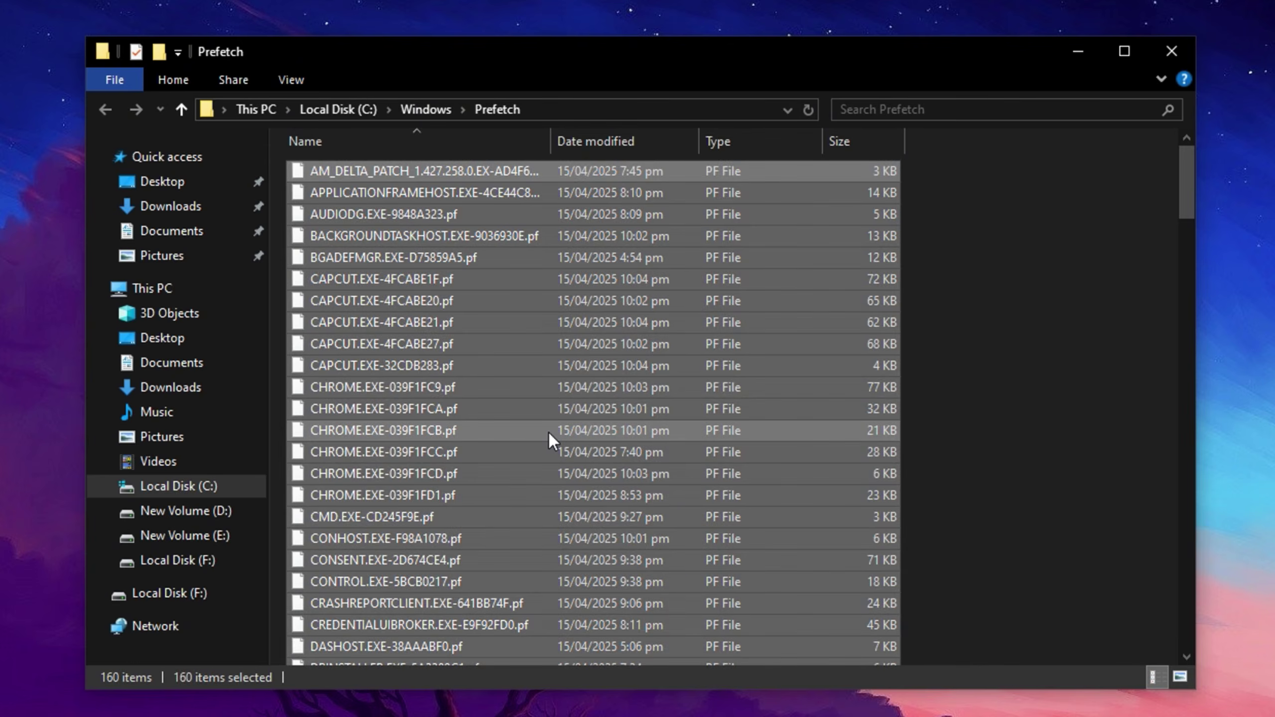